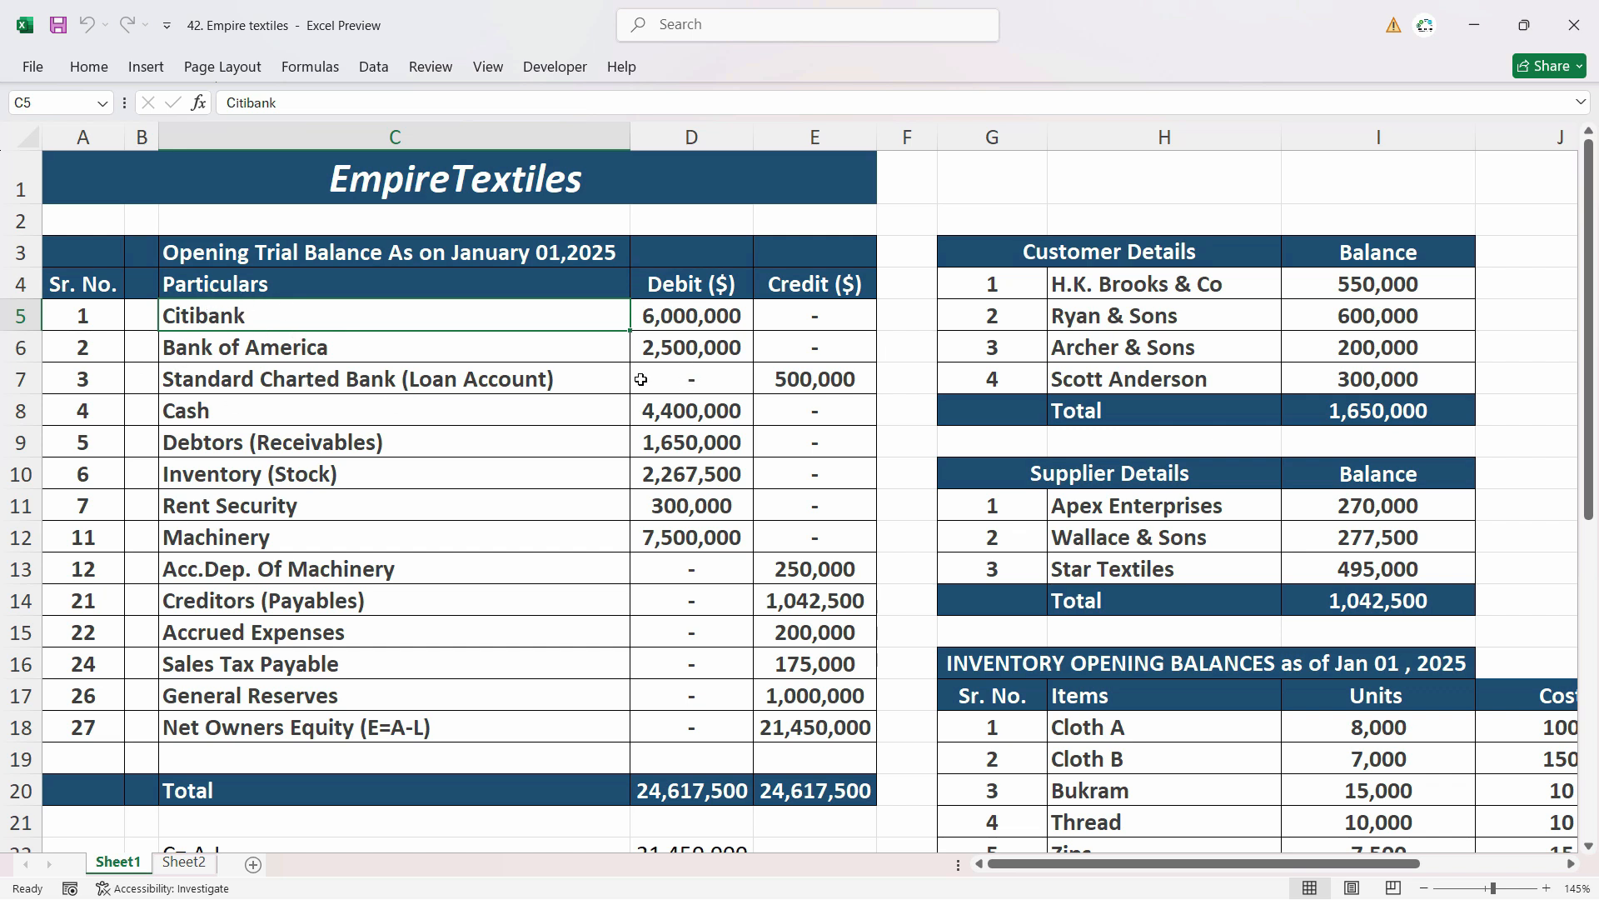
Examine the accounts and their opening balances in the trial balance, including Citibank, Debtors, Inventory and Creditors
left_click(714, 316)
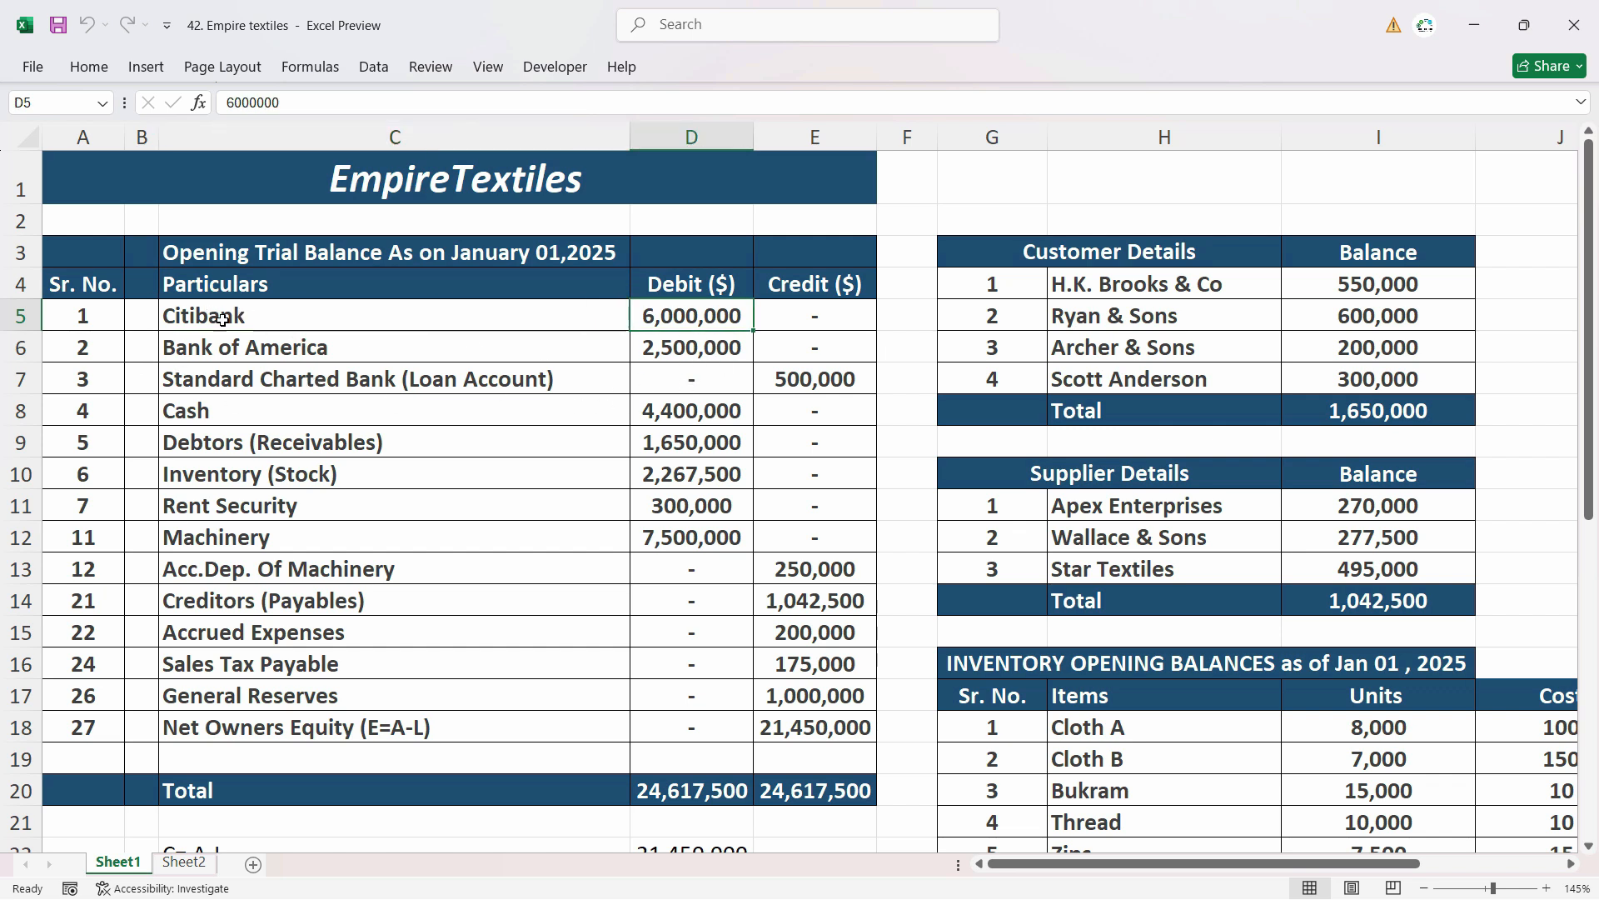
left_click_drag(223, 320, 263, 682)
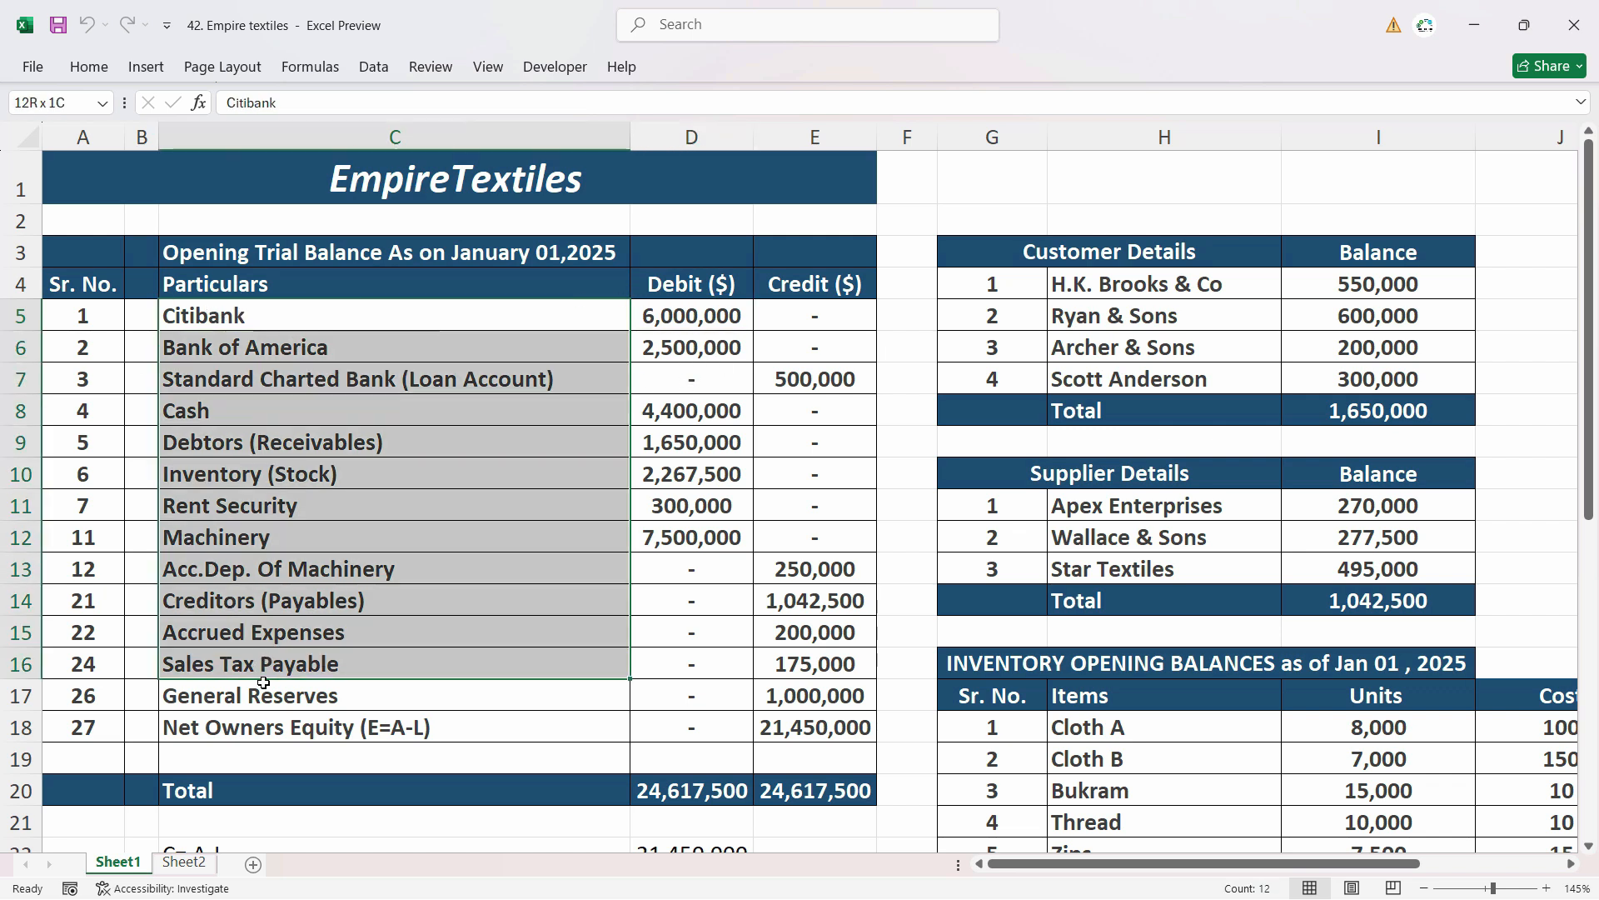
left_click(280, 326)
left_click(638, 317)
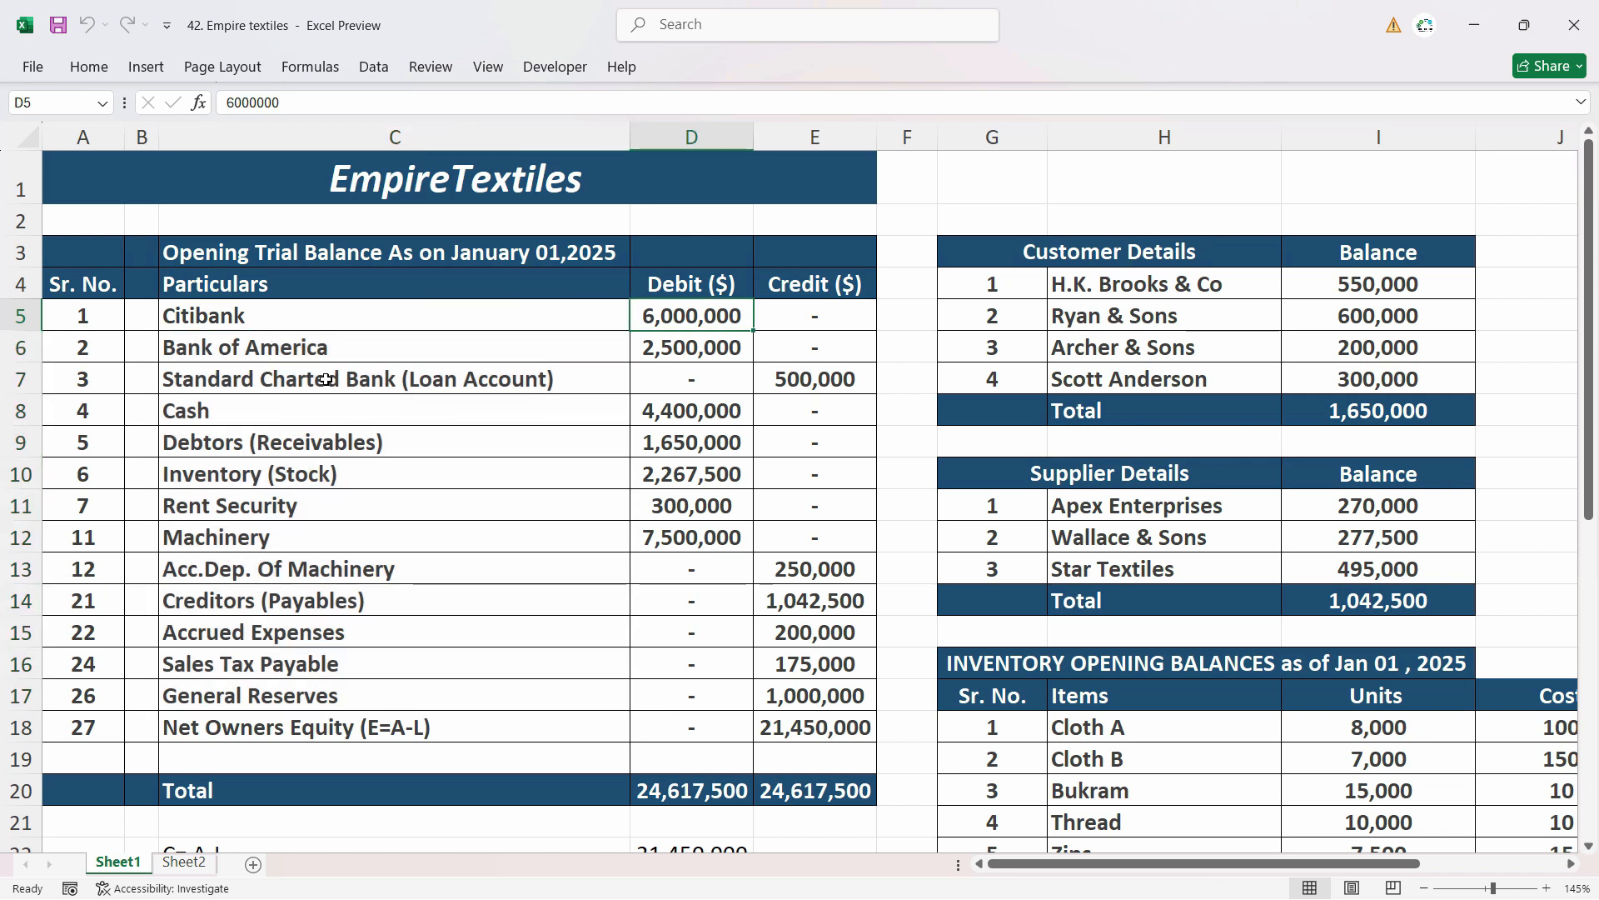
left_click_drag(296, 321, 312, 677)
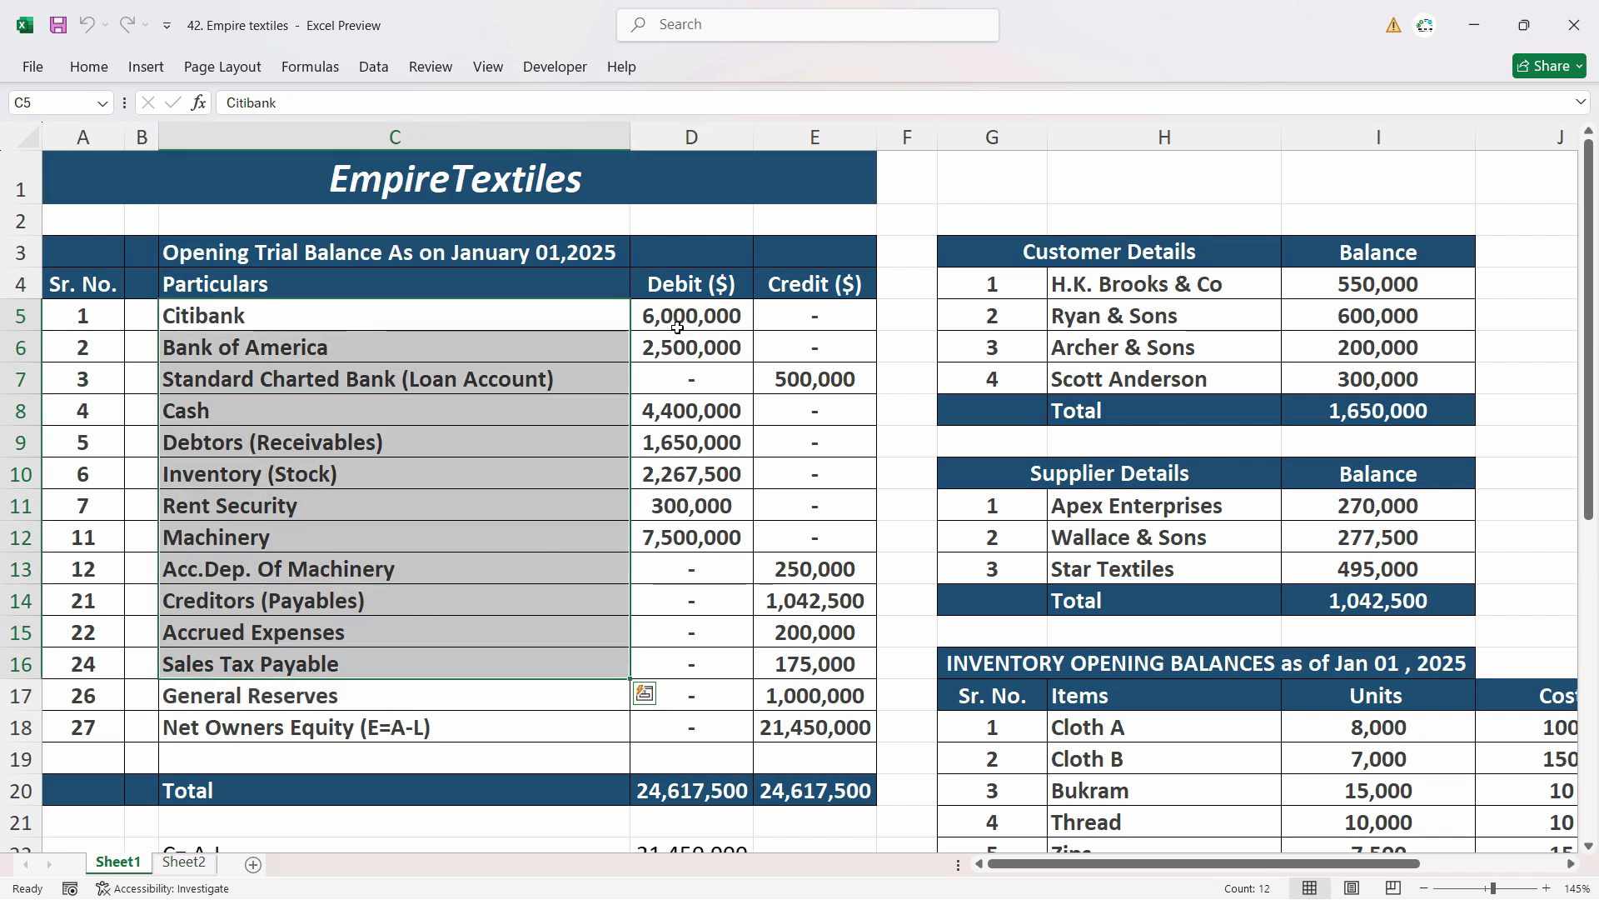
left_click(358, 435)
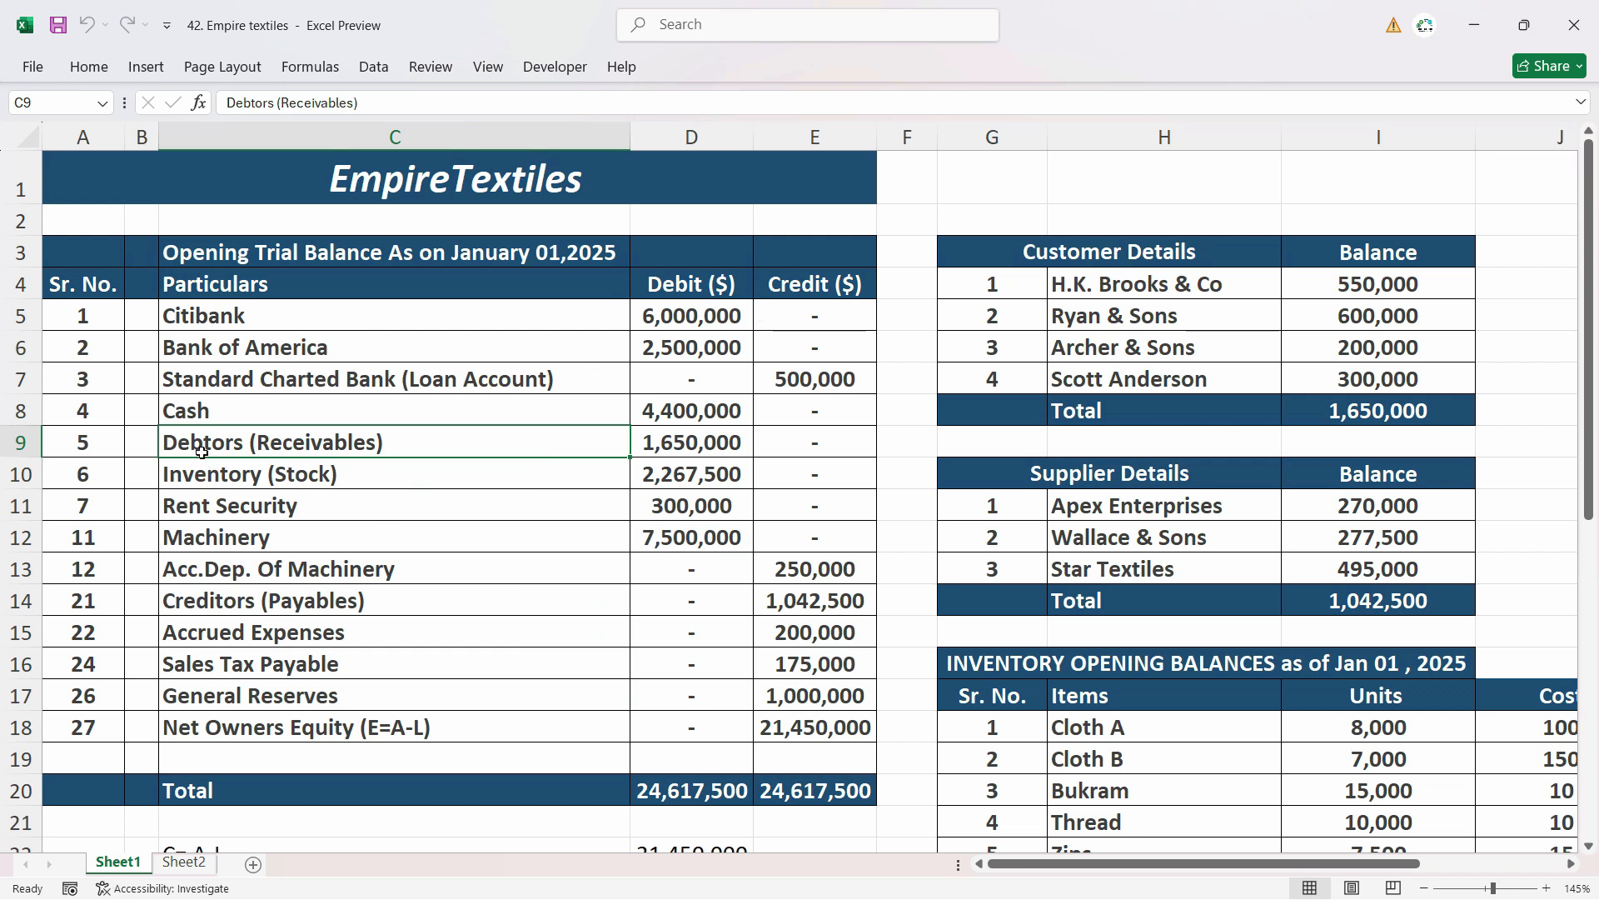
left_click(302, 476)
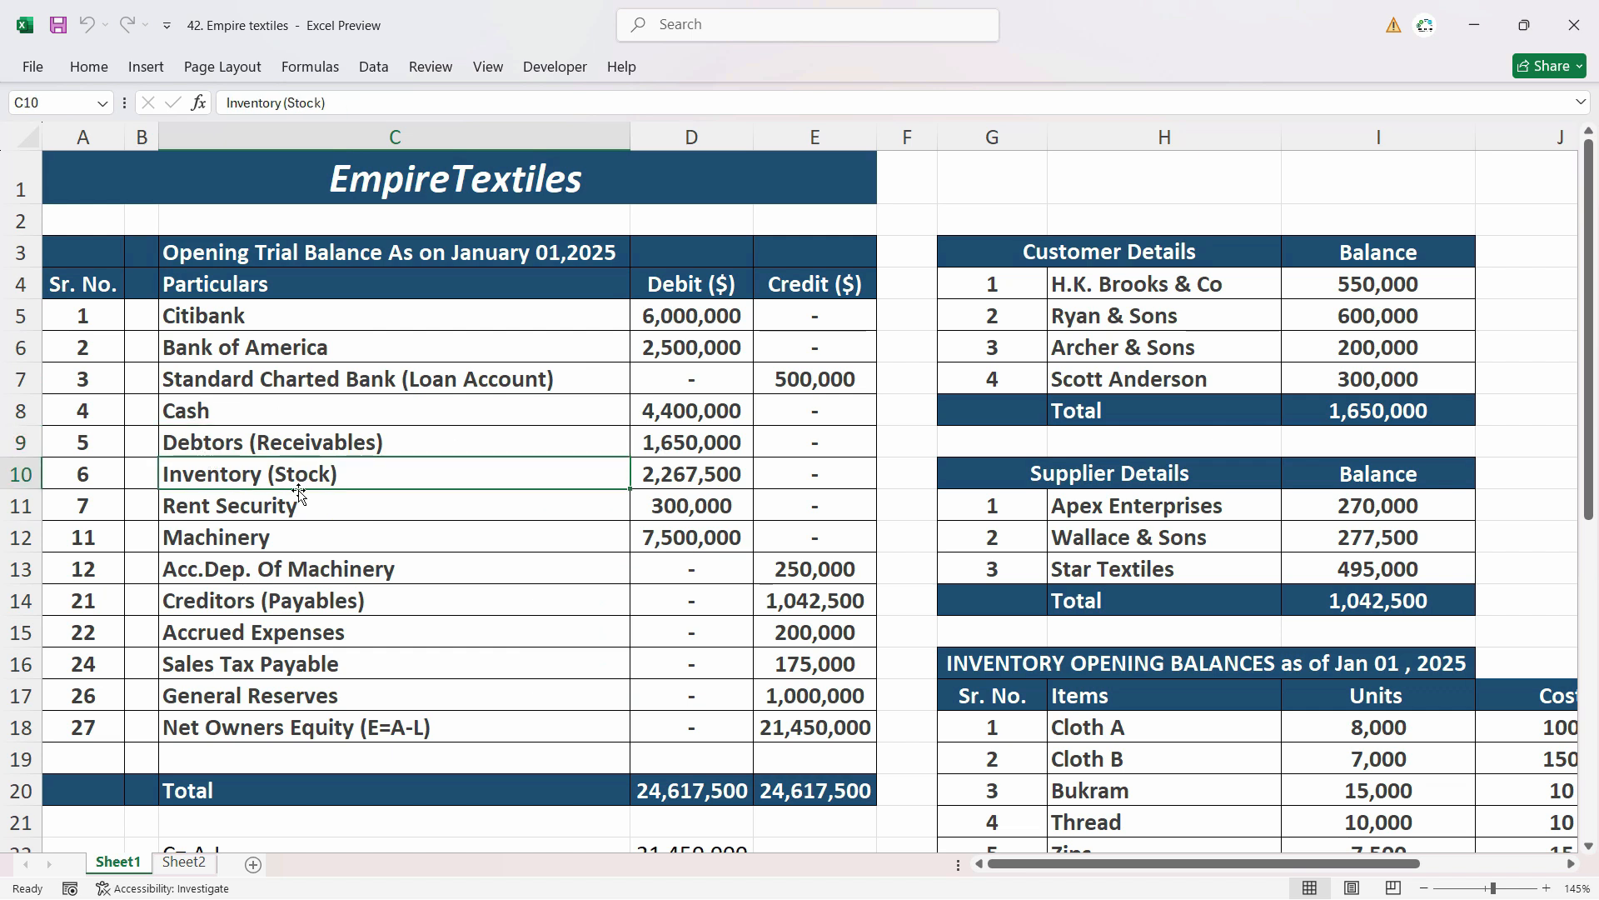
left_click(739, 484)
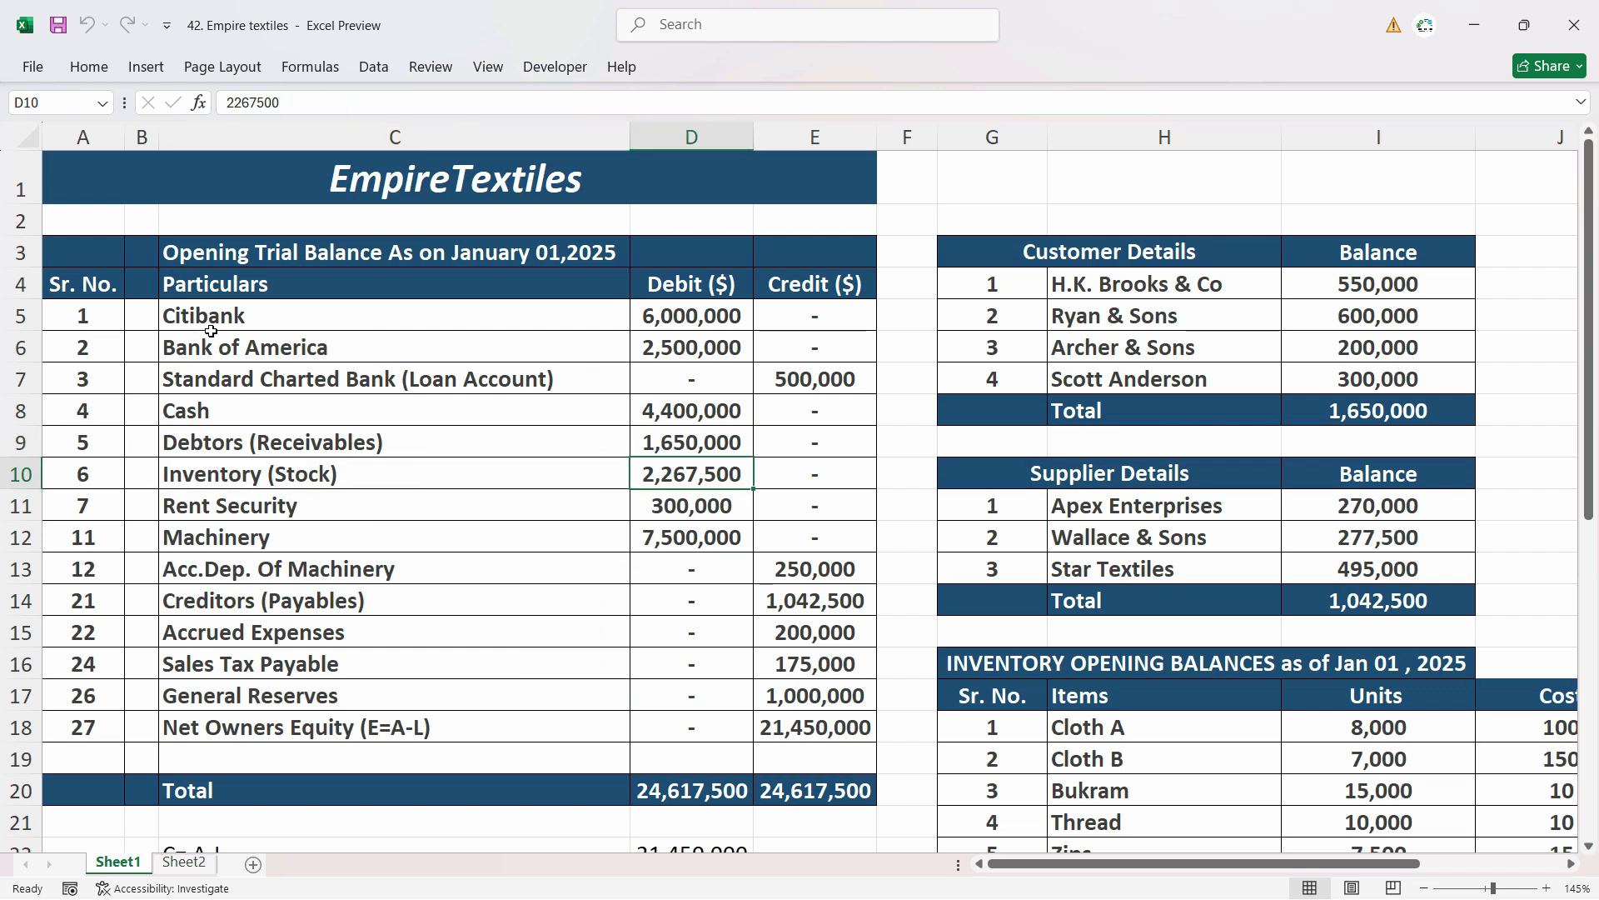
left_click(250, 633)
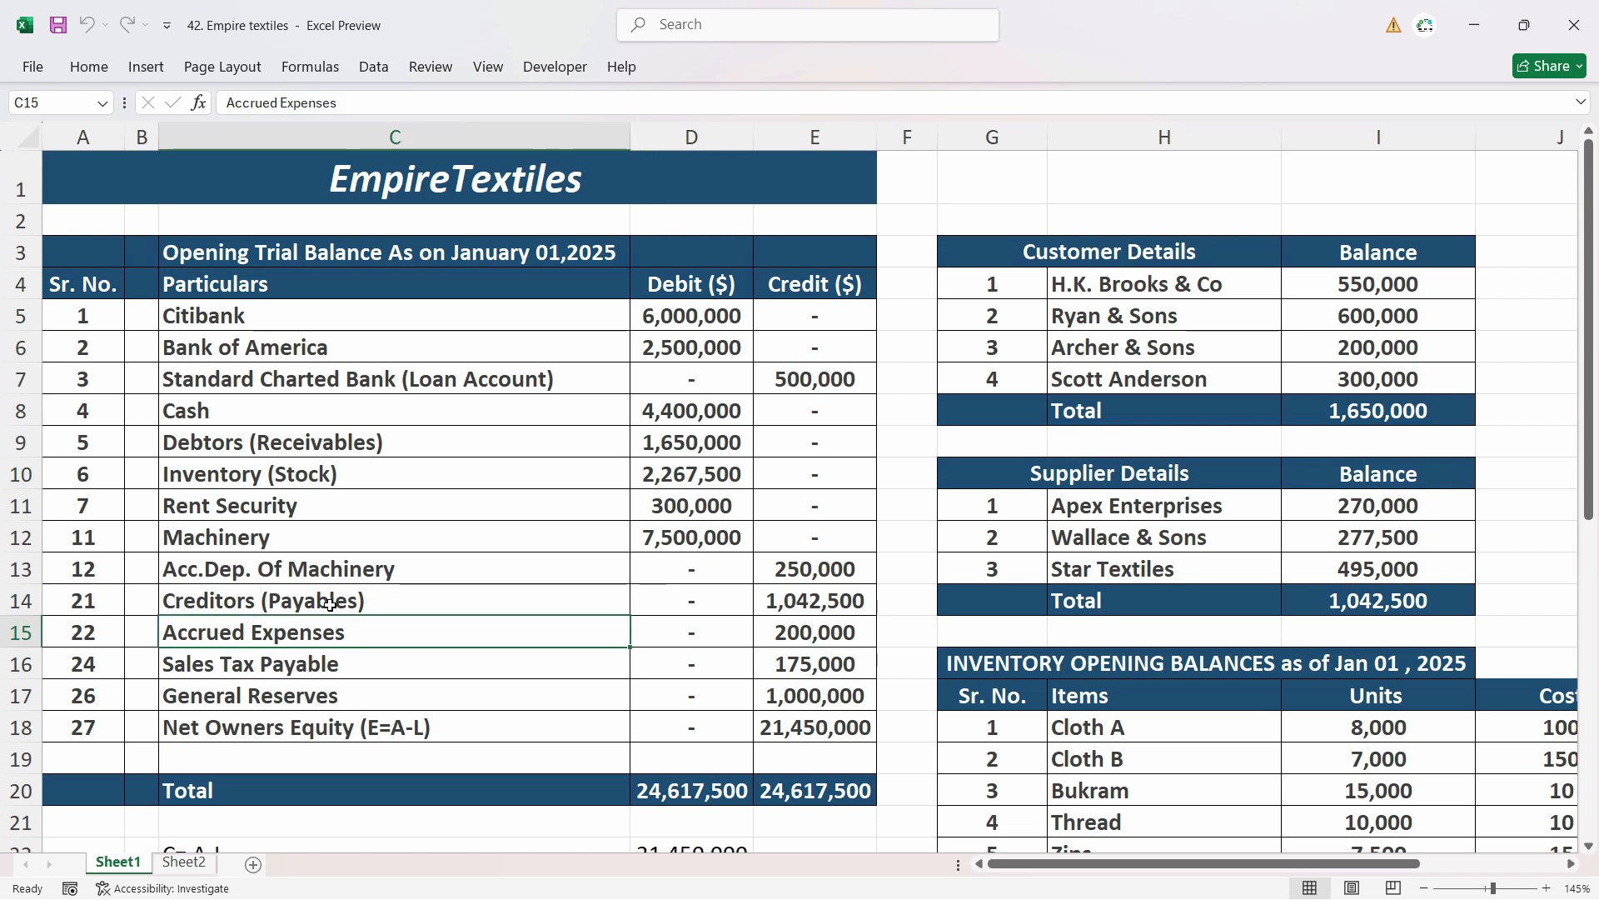
key("Up")
Compare the individual customer balances and their total with the Debtors (Receivables) debit balance, and review the Inventory and Creditors rows
left_click_drag(1154, 289, 1155, 379)
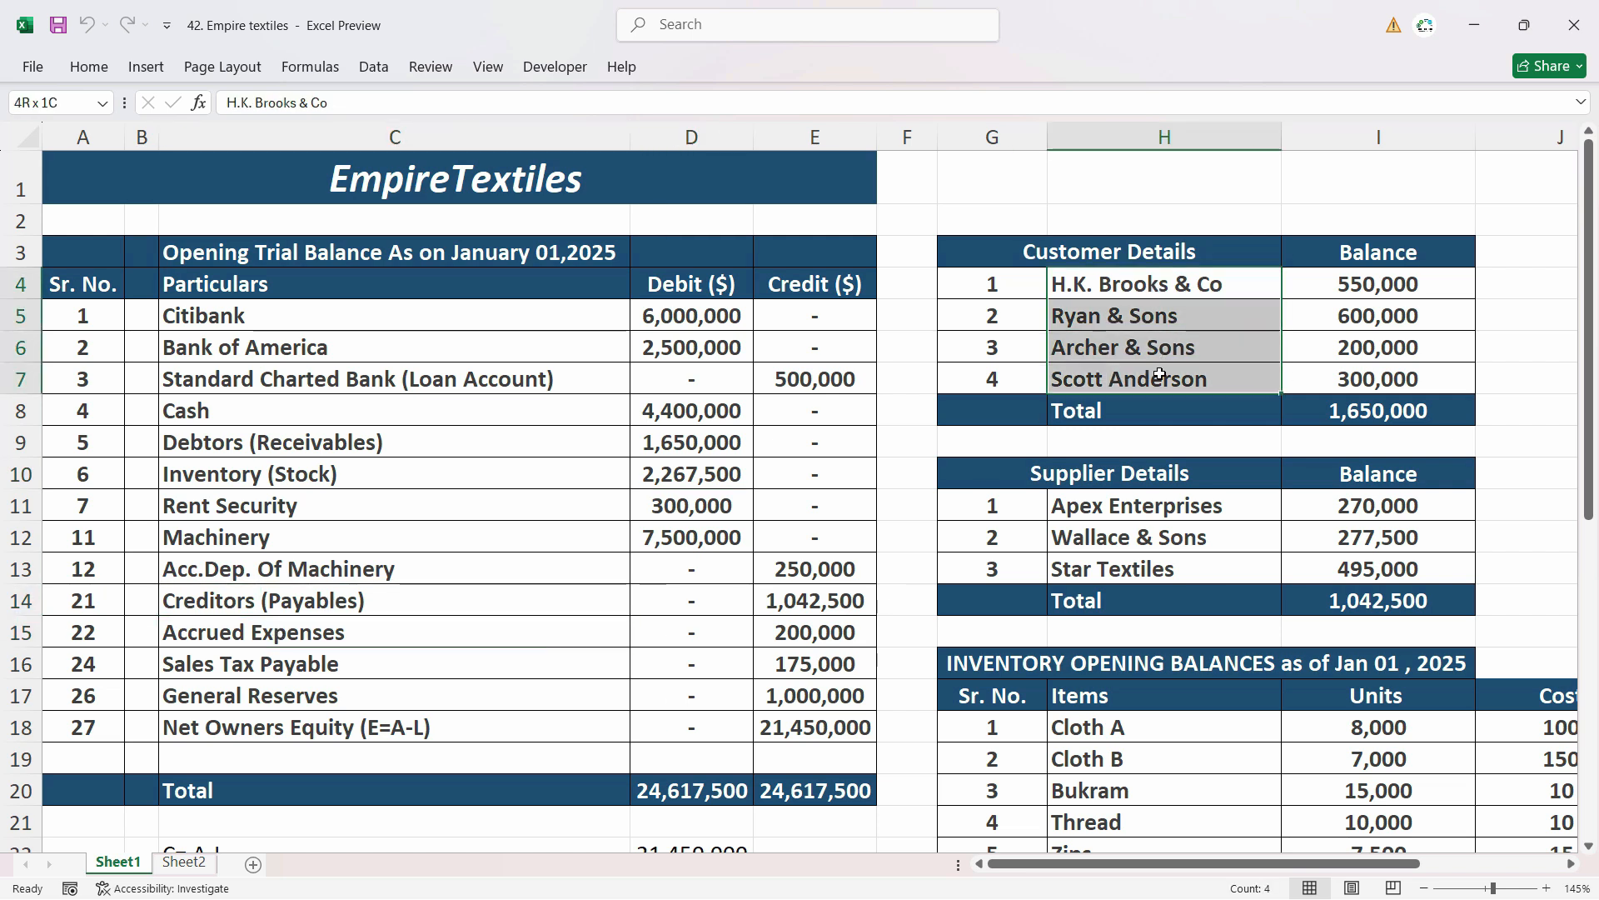
left_click_drag(1385, 288, 1383, 379)
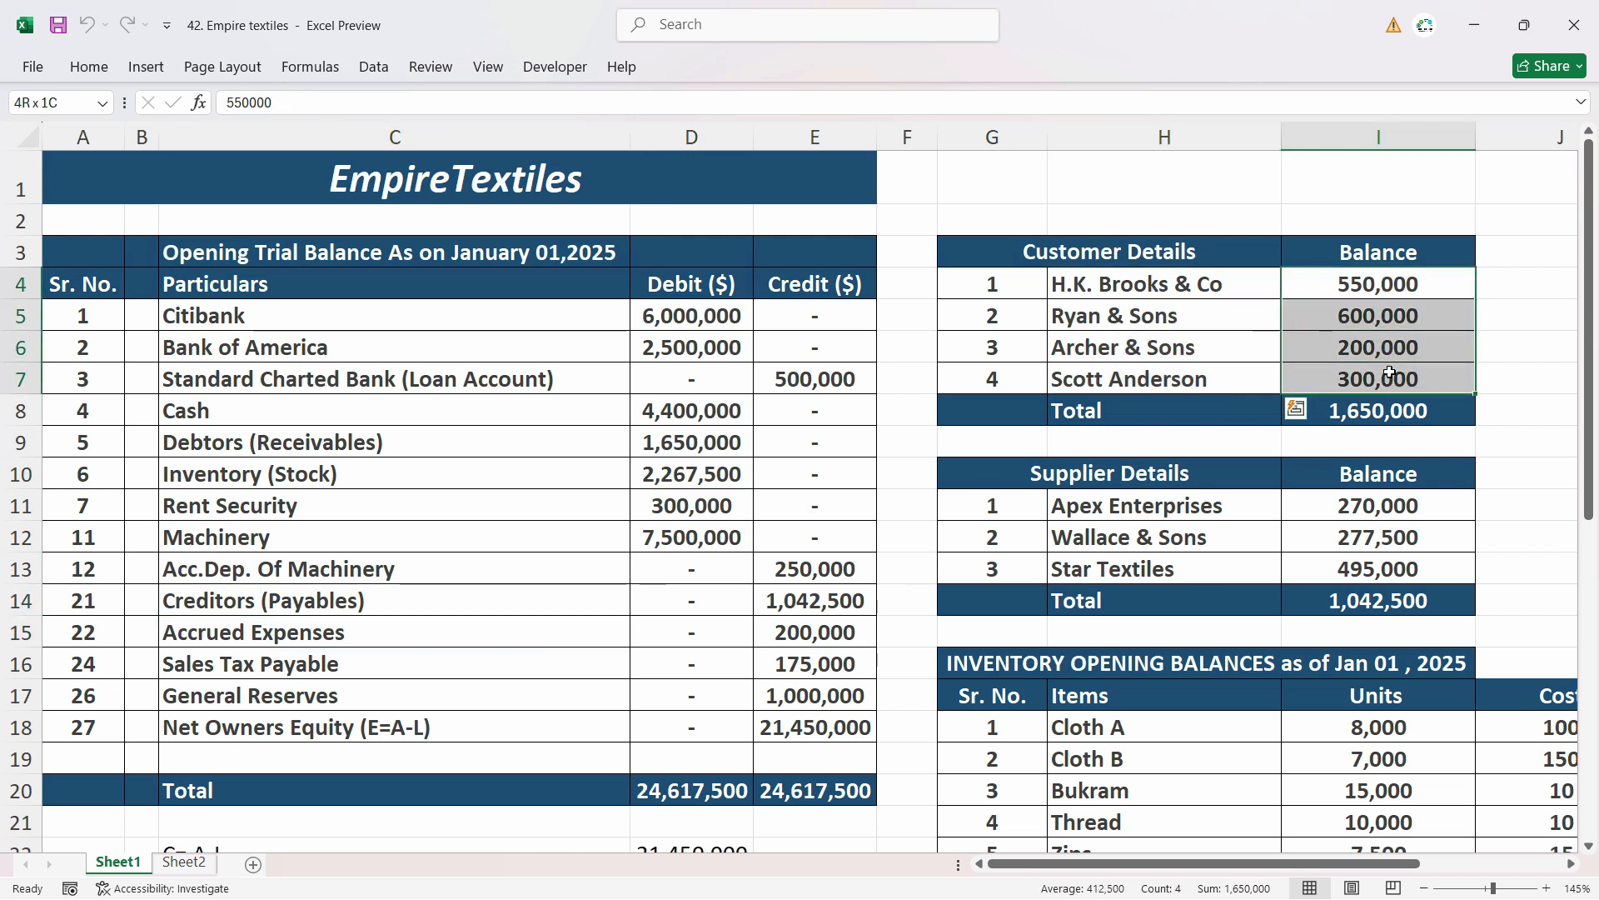
left_click(1380, 418)
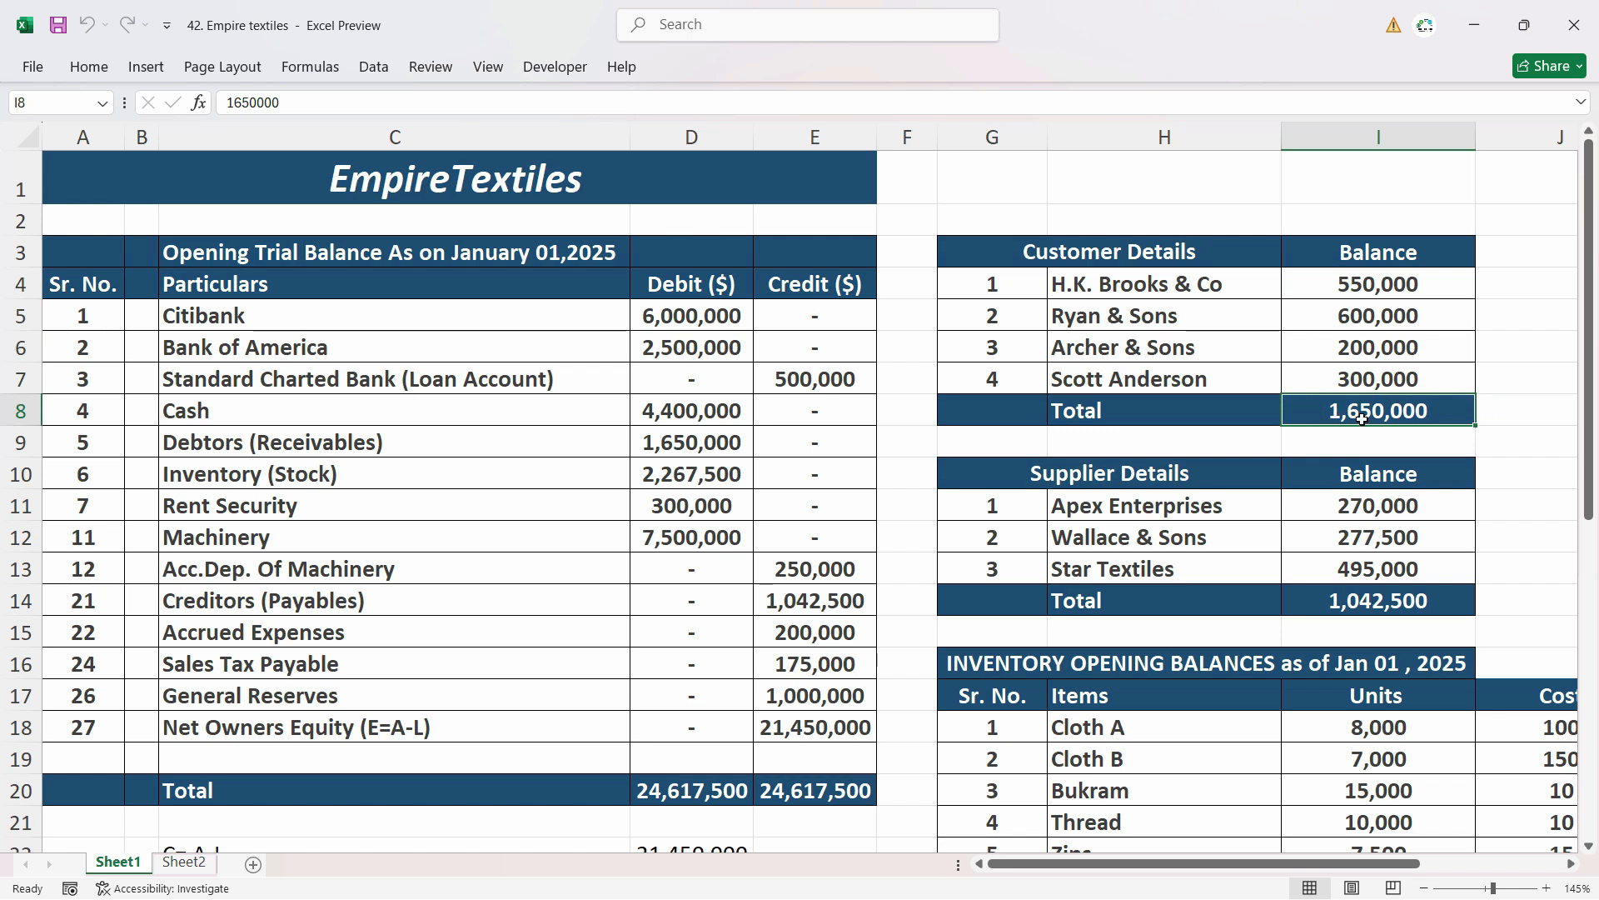
left_click(657, 446)
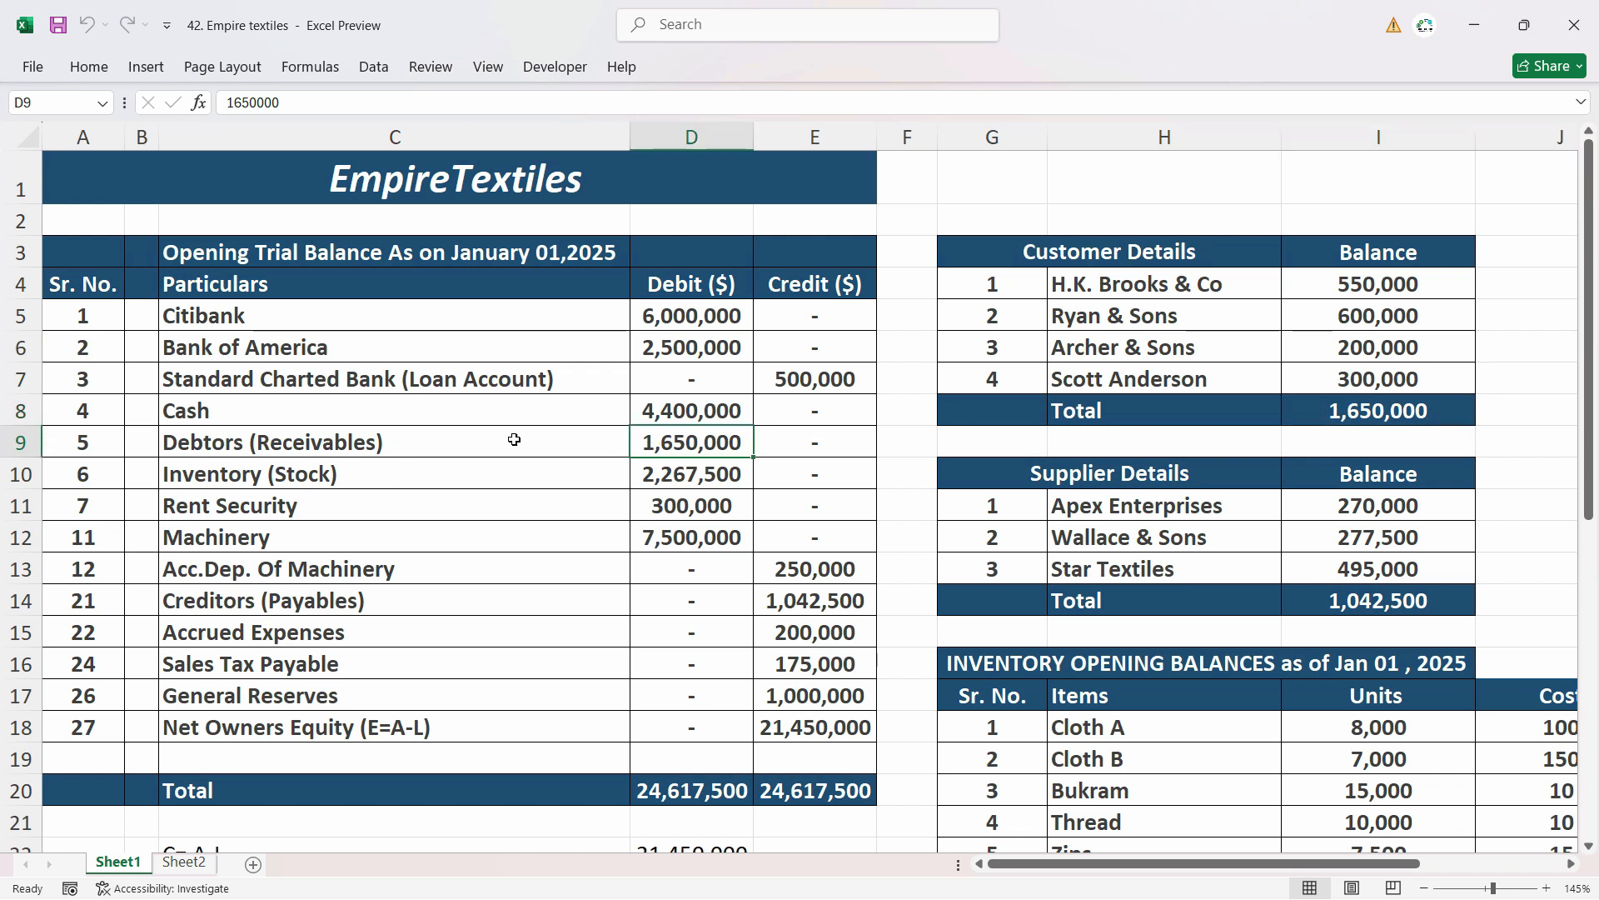
left_click(308, 446)
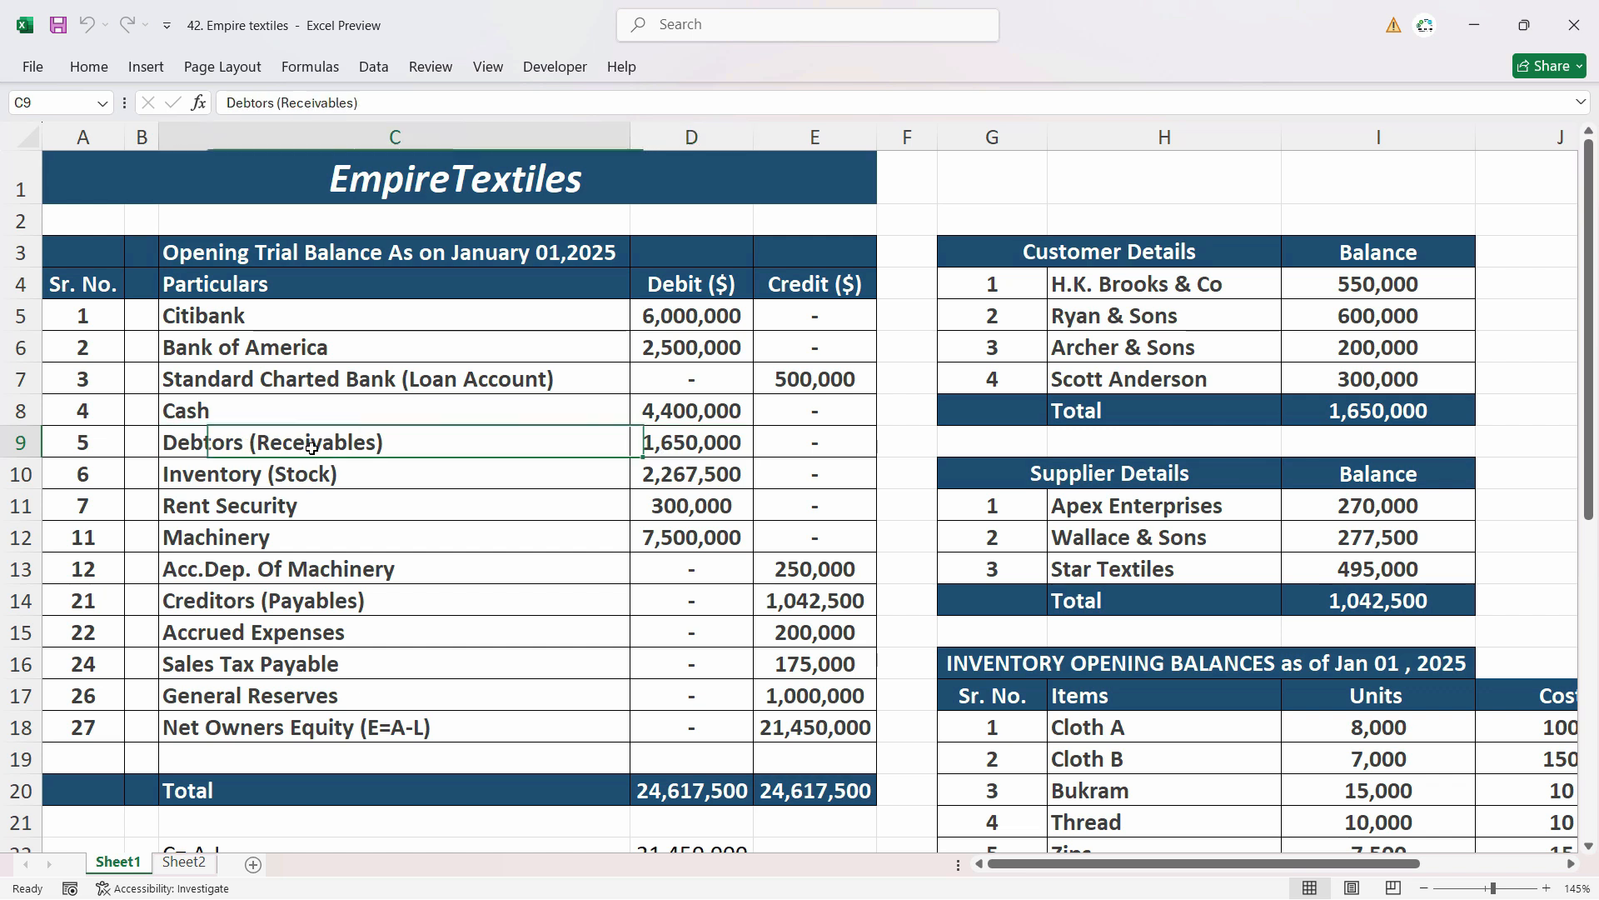
left_click(737, 446)
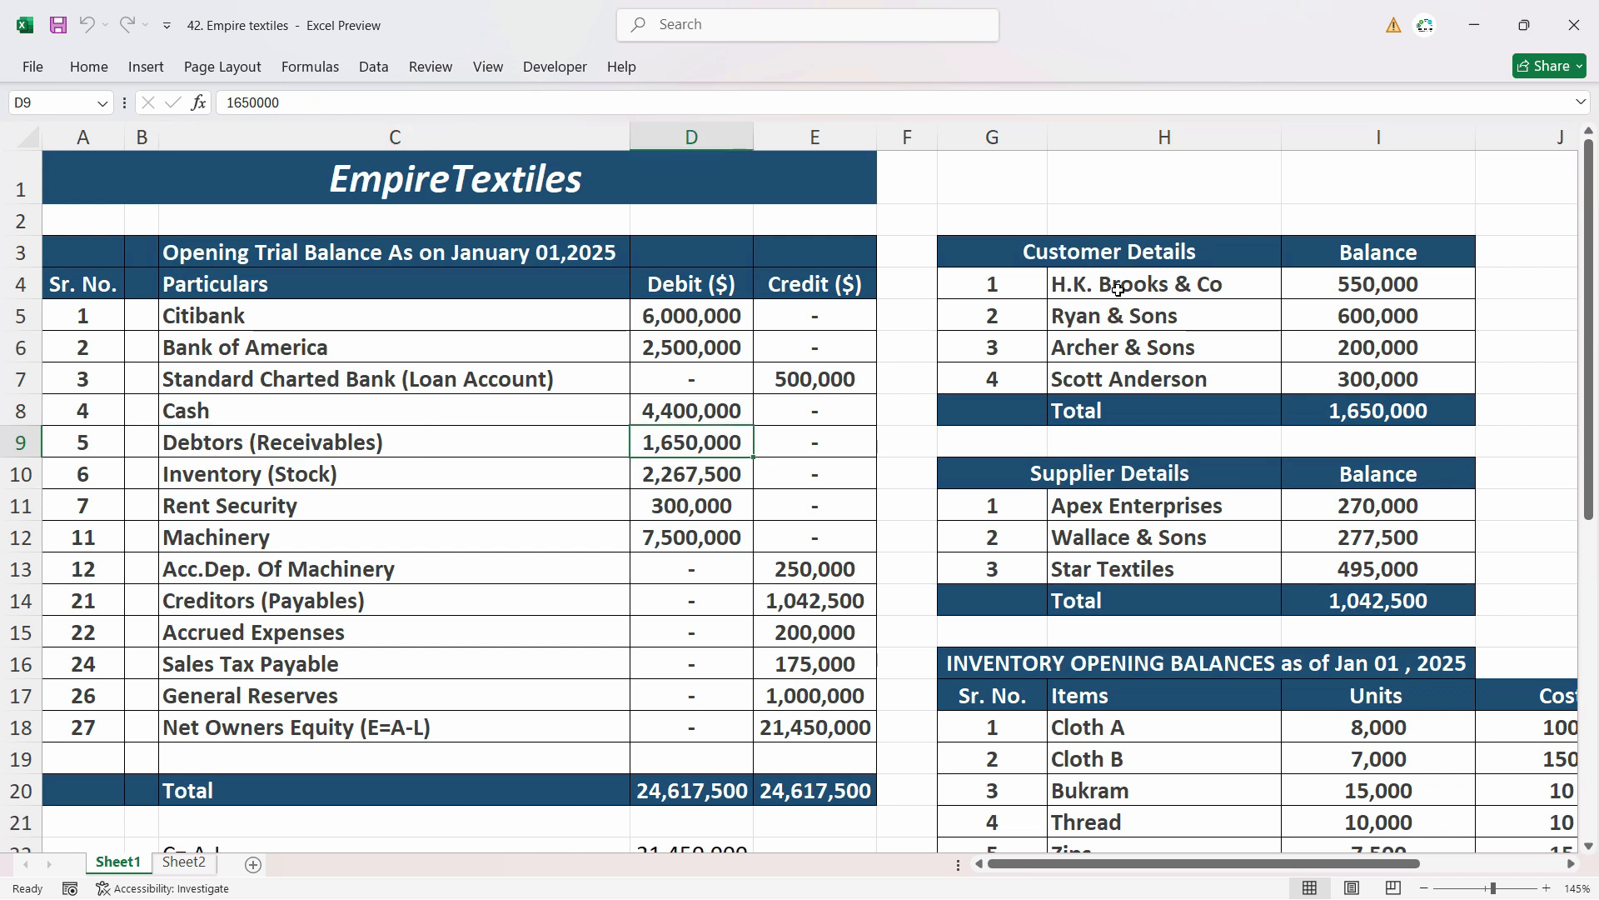
left_click_drag(1118, 290, 1121, 375)
left_click_drag(1376, 286, 1379, 376)
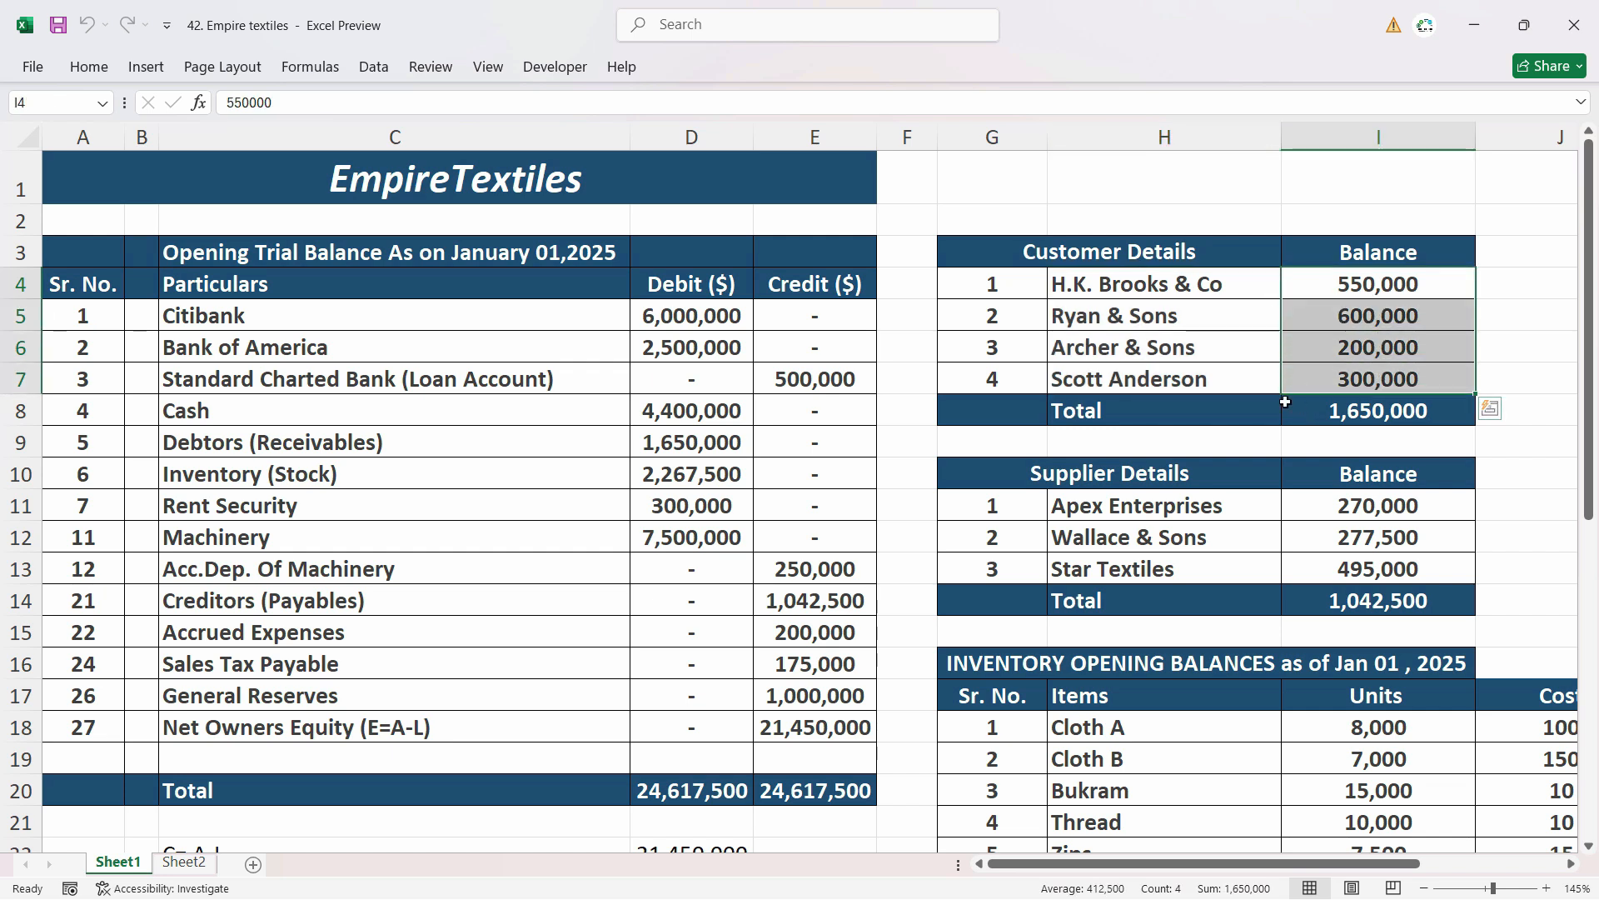
left_click(686, 449)
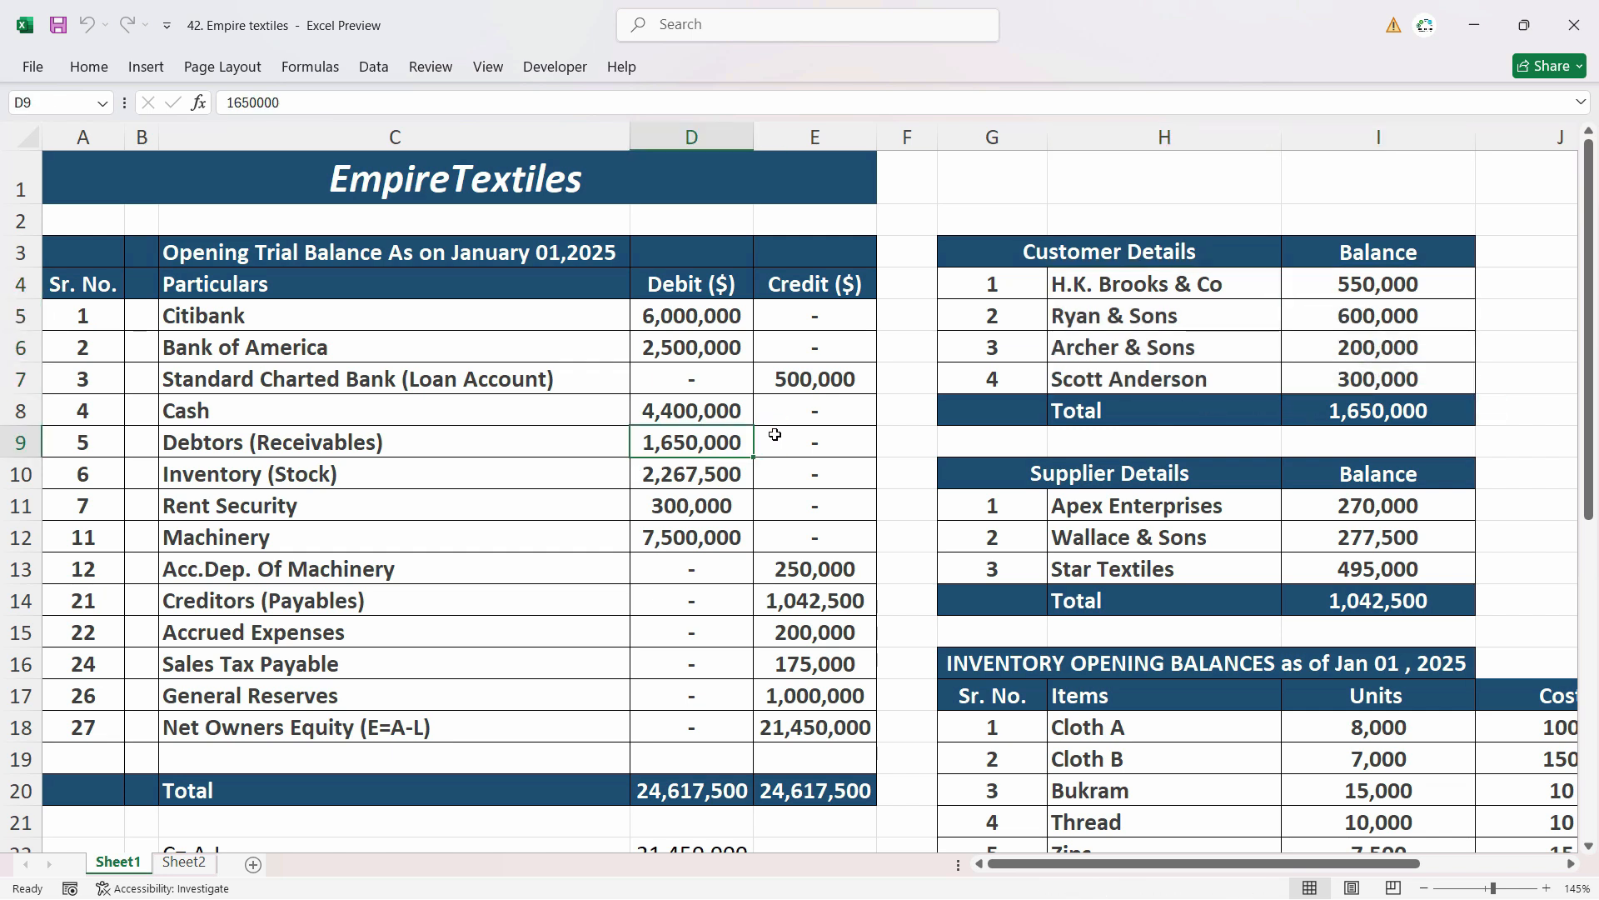
left_click(295, 475)
left_click(336, 607)
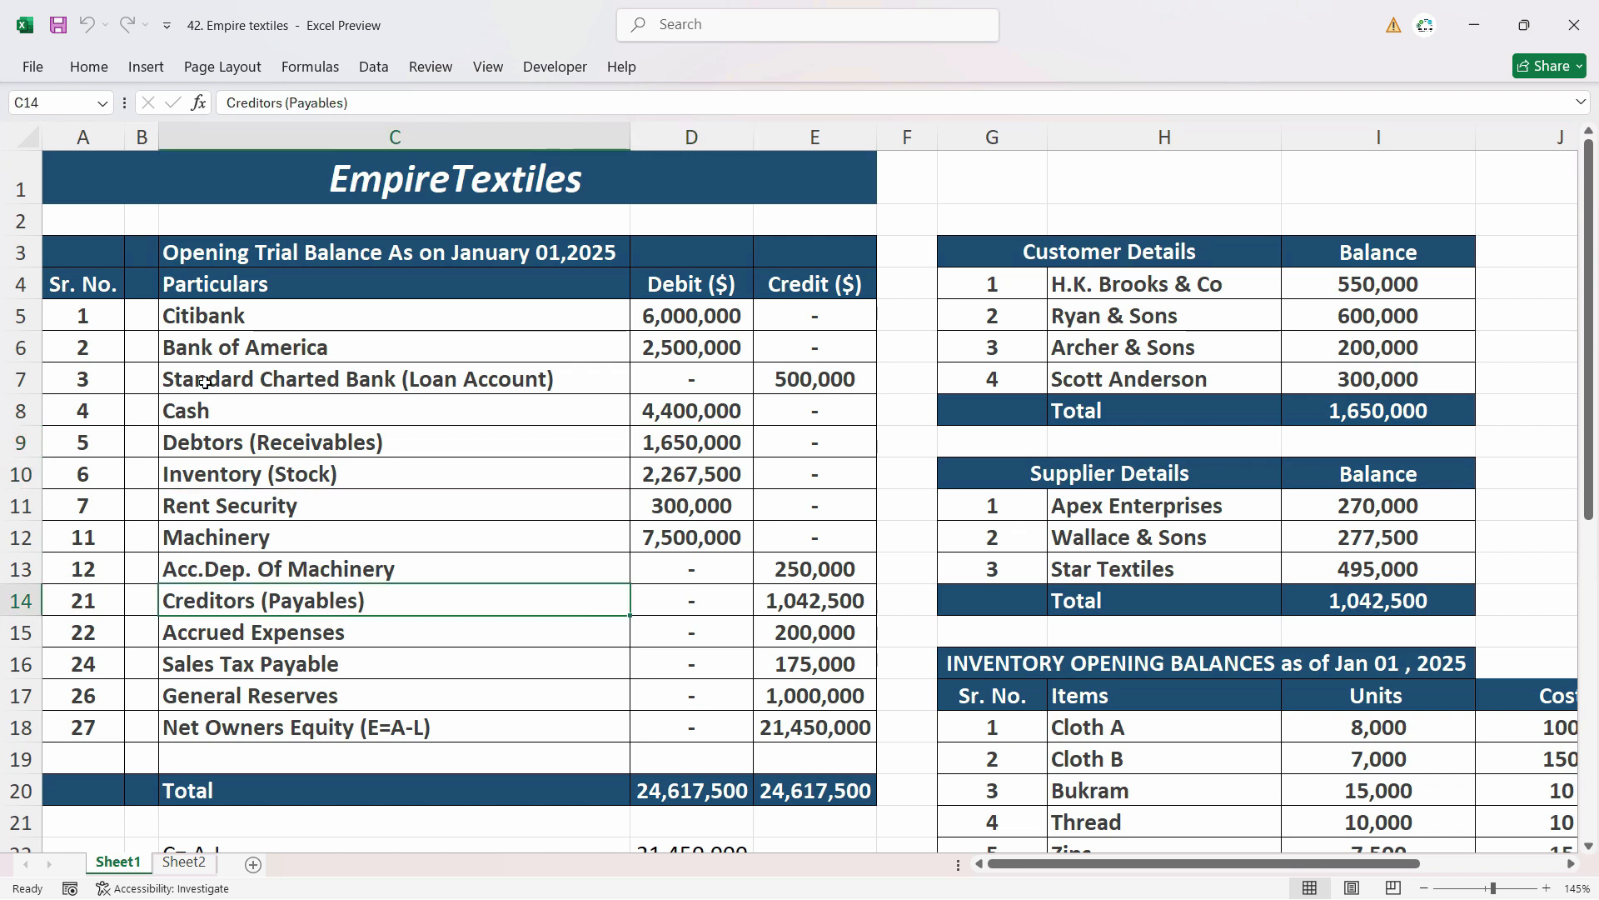
left_click(204, 317)
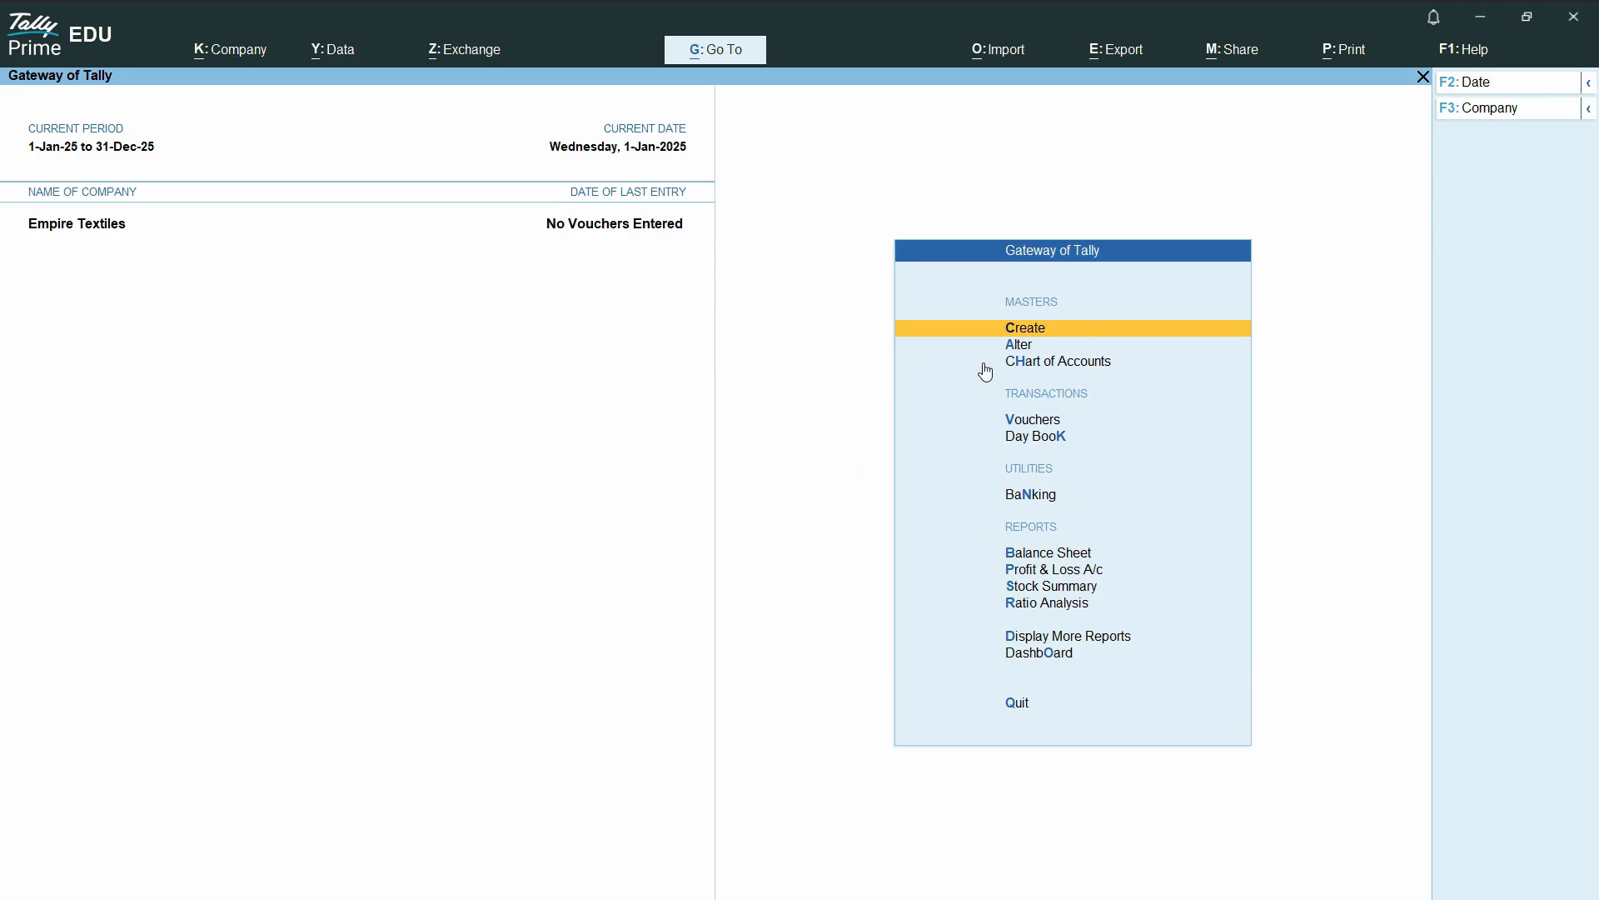
left_click(1033, 332)
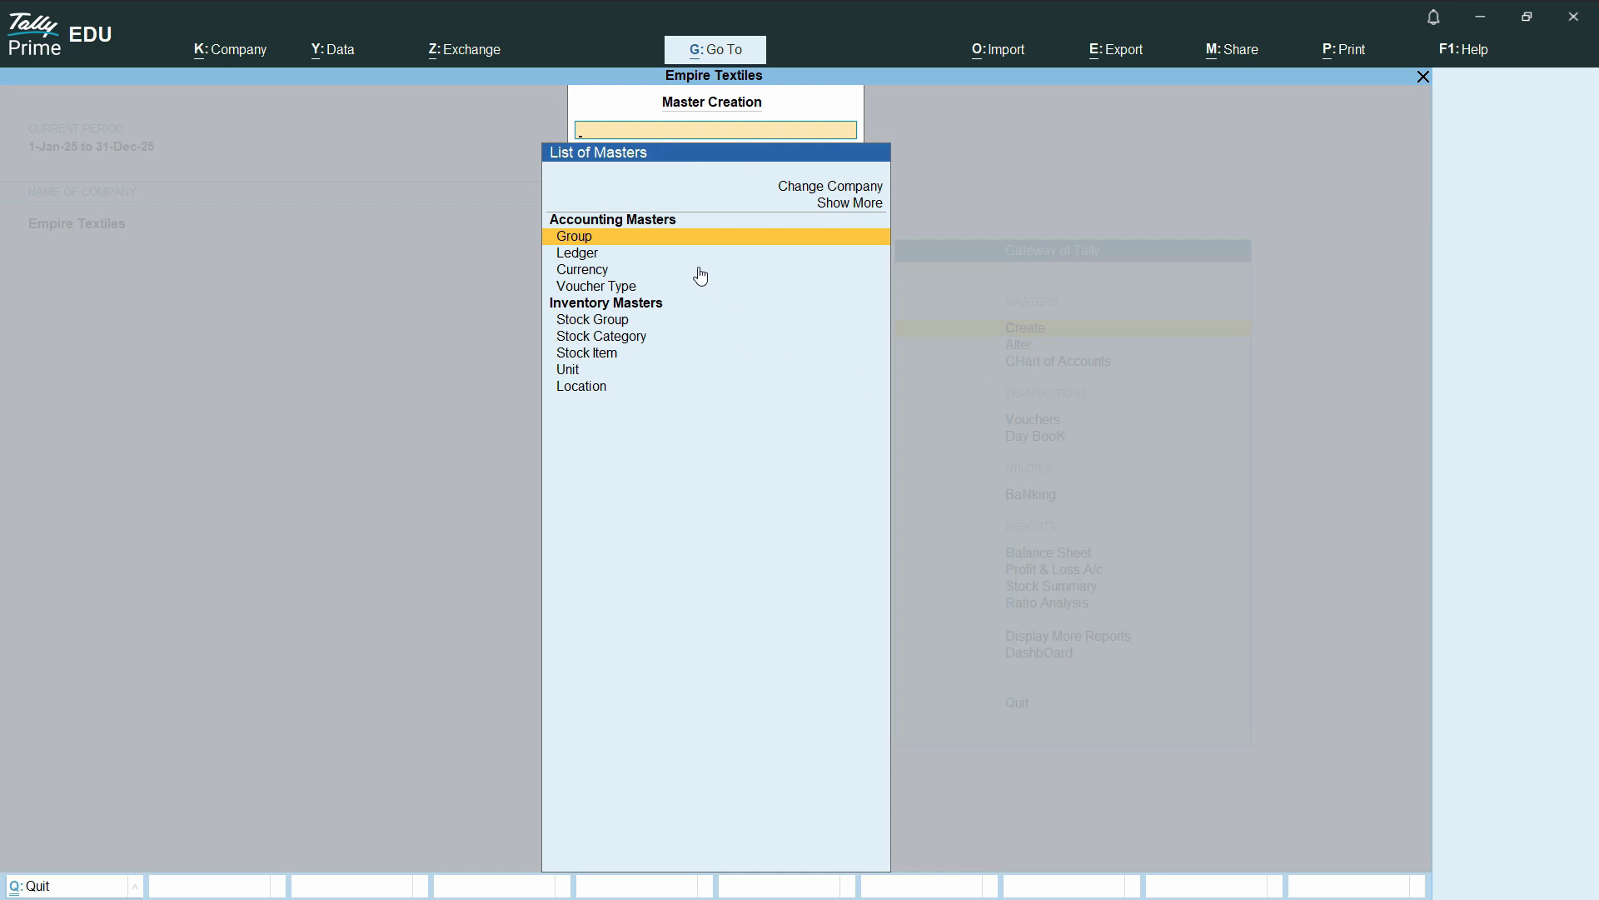
left_click(578, 255)
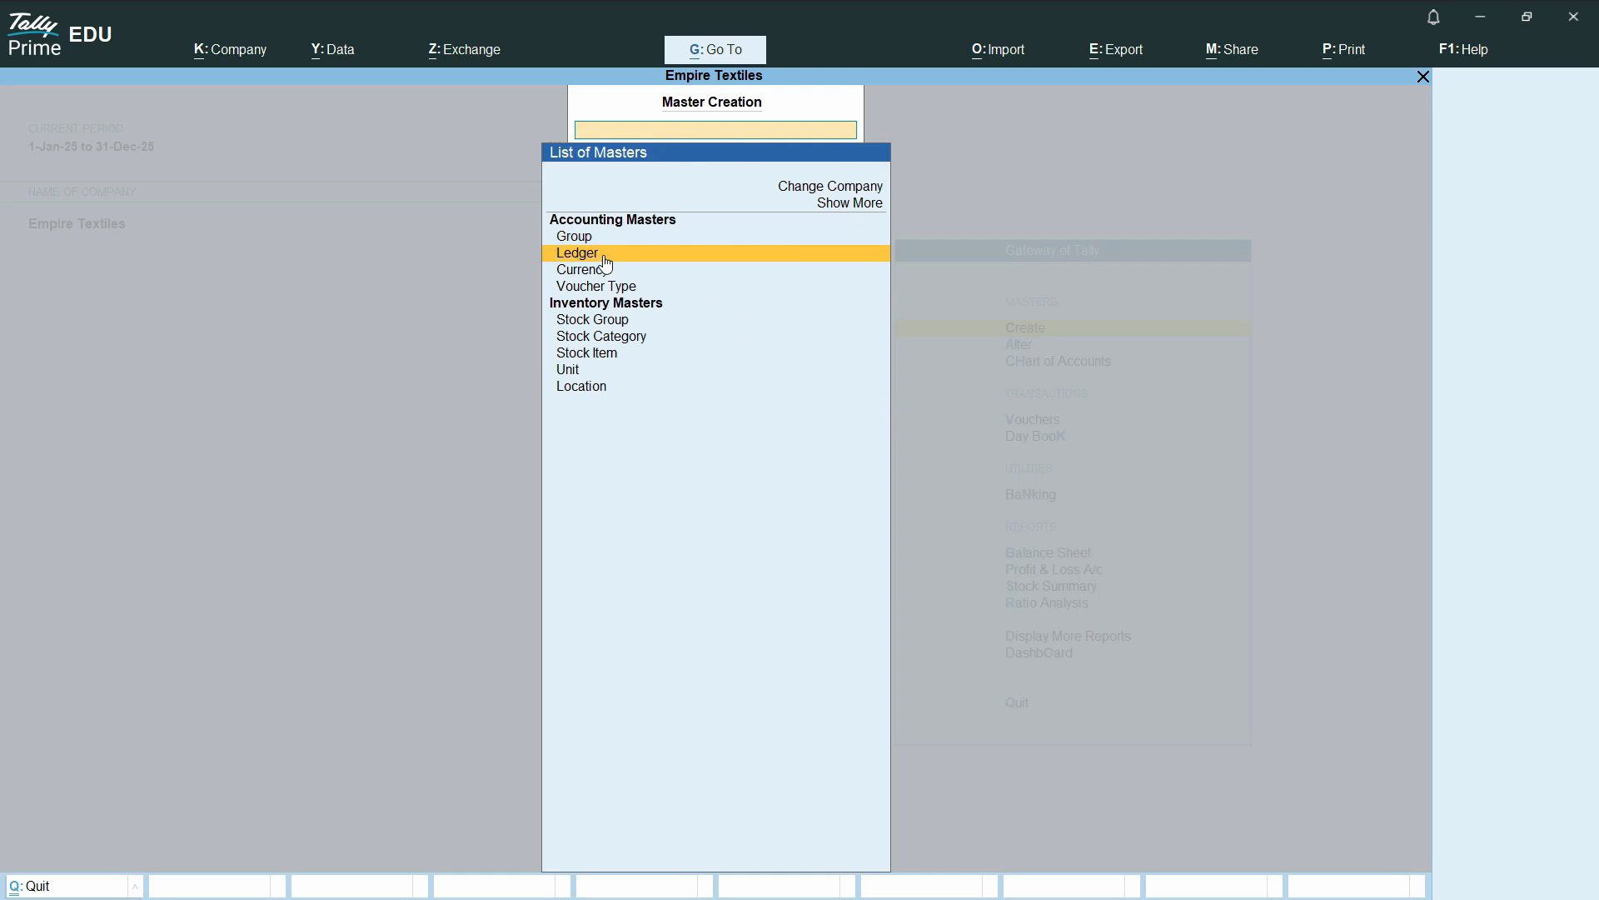
left_click(598, 255)
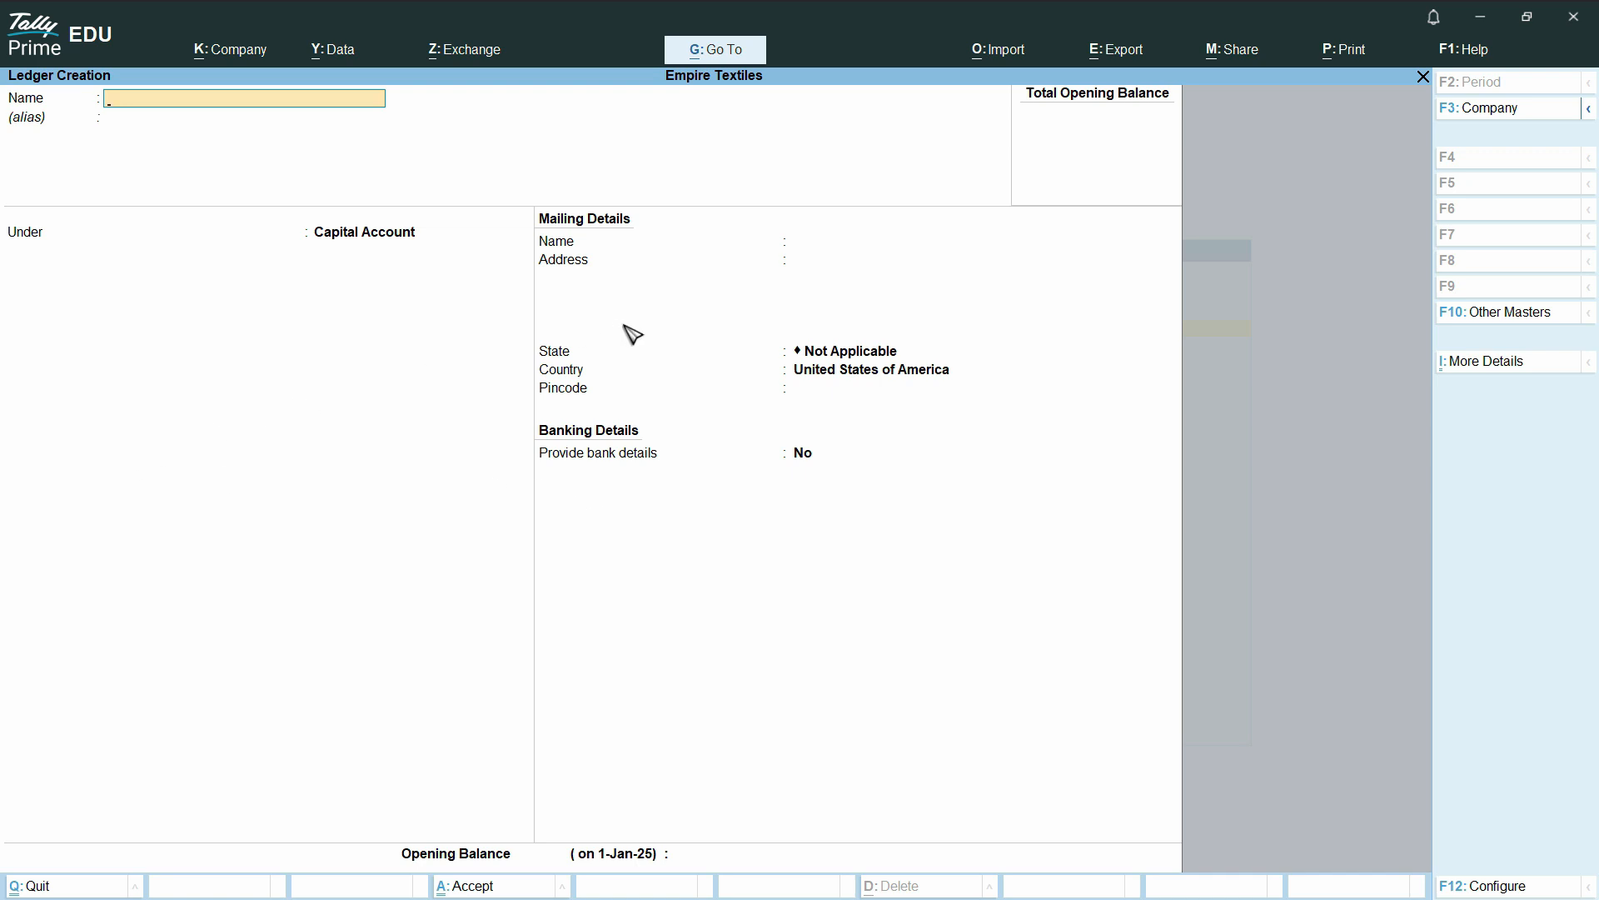
key("alt+Tab")
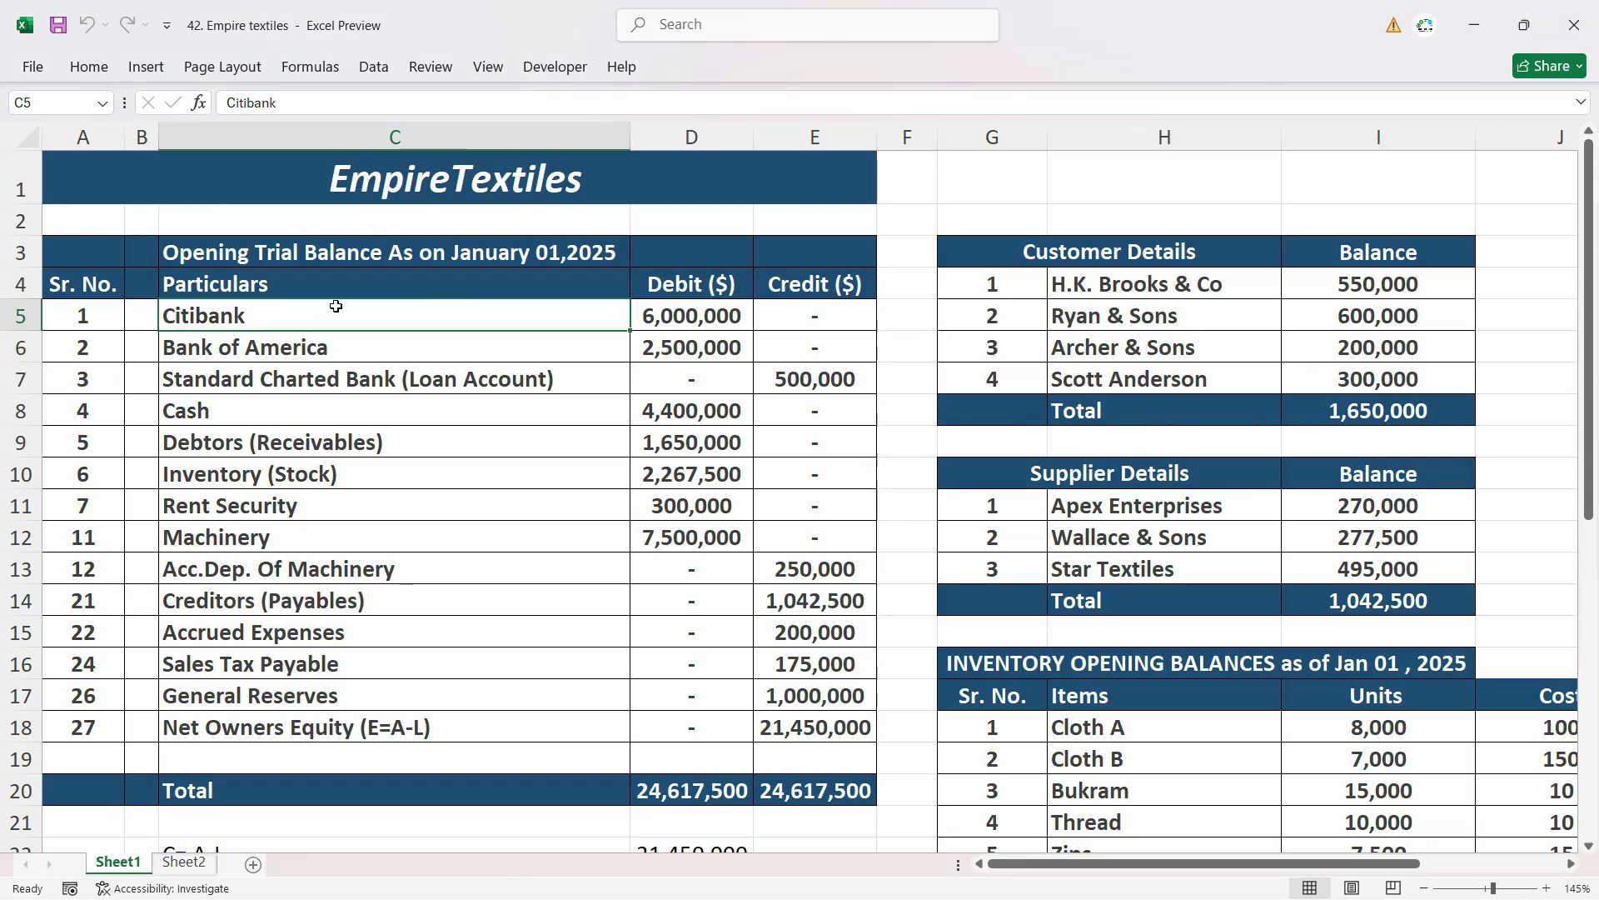
left_click_drag(336, 307, 350, 696)
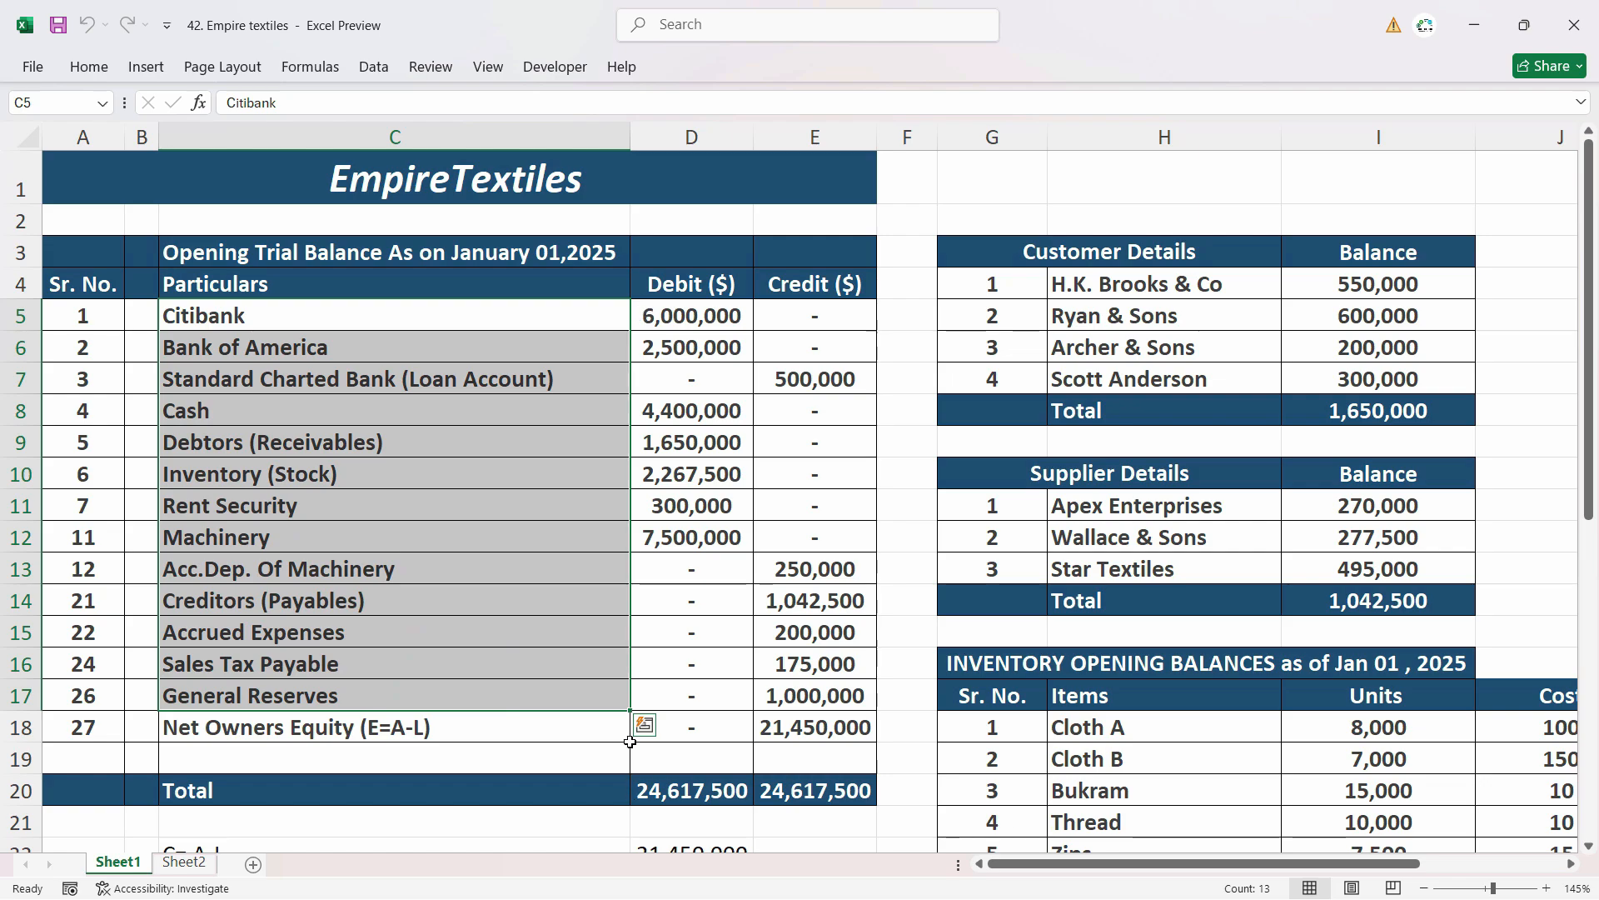
key("alt+Tab")
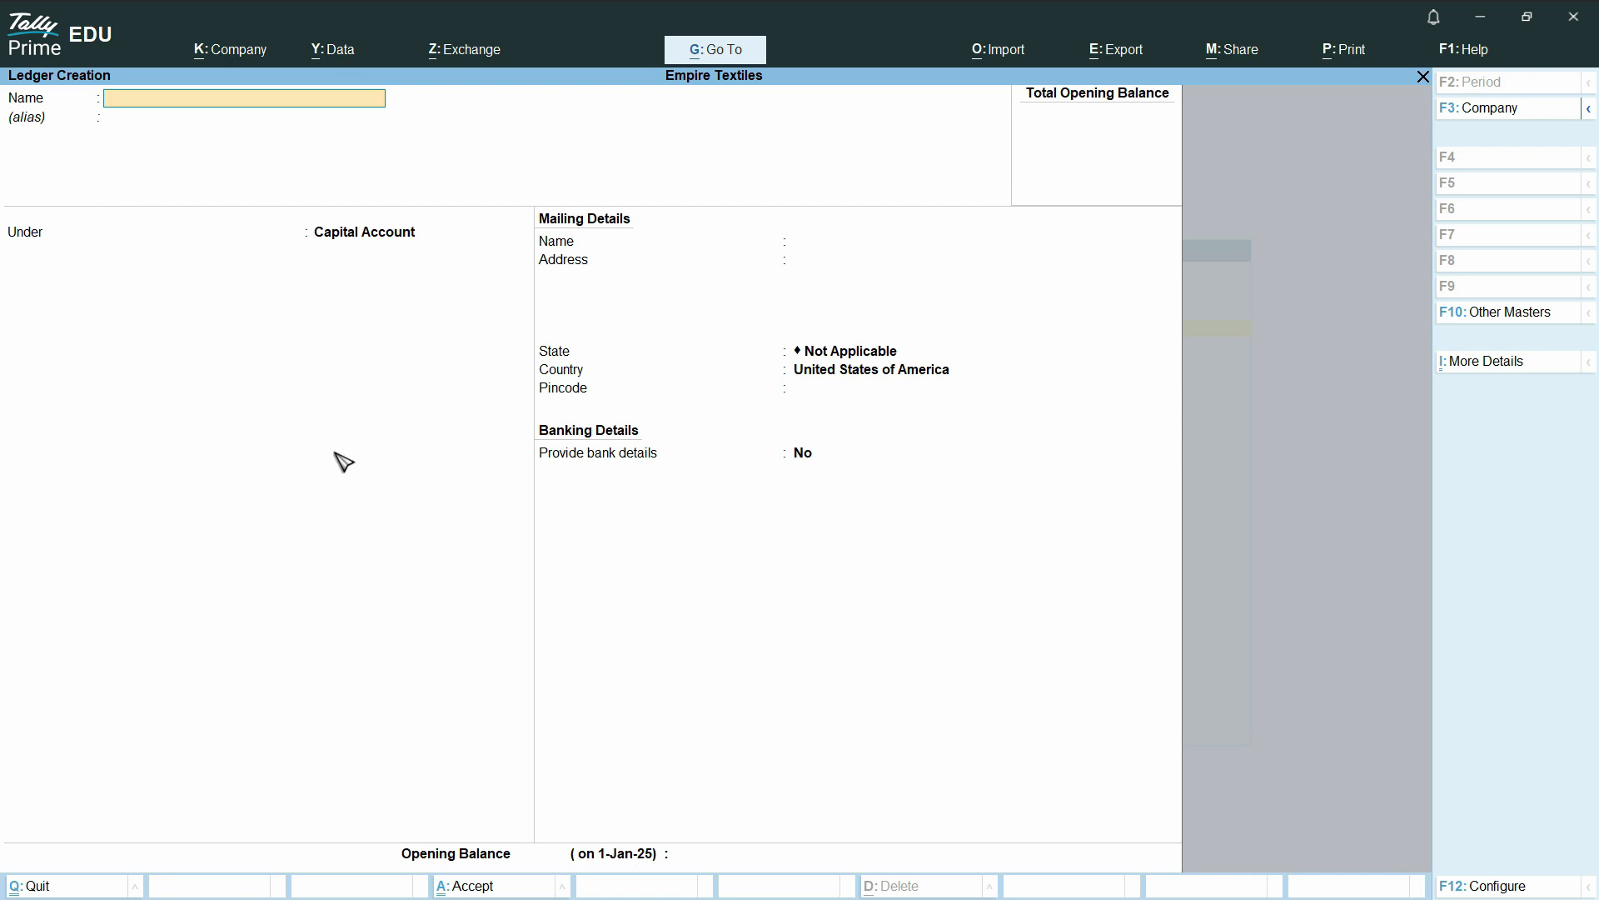
key("Escape")
key("Escape")
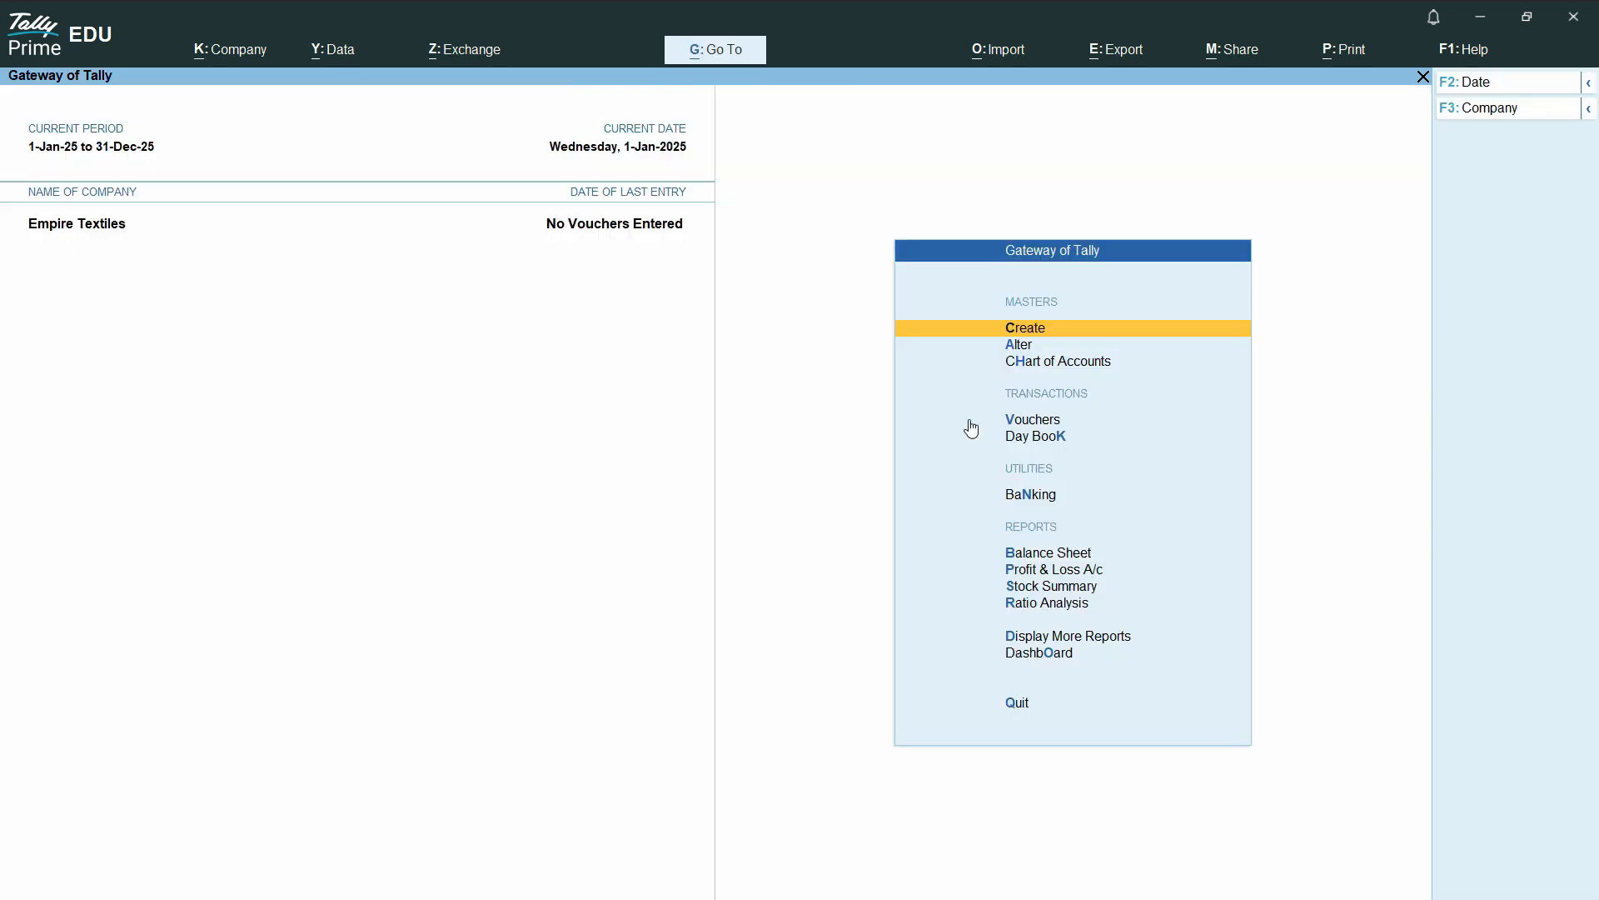
Open Multi Ledger Creation from the ledger list in the Chart of Accounts
left_click(1081, 366)
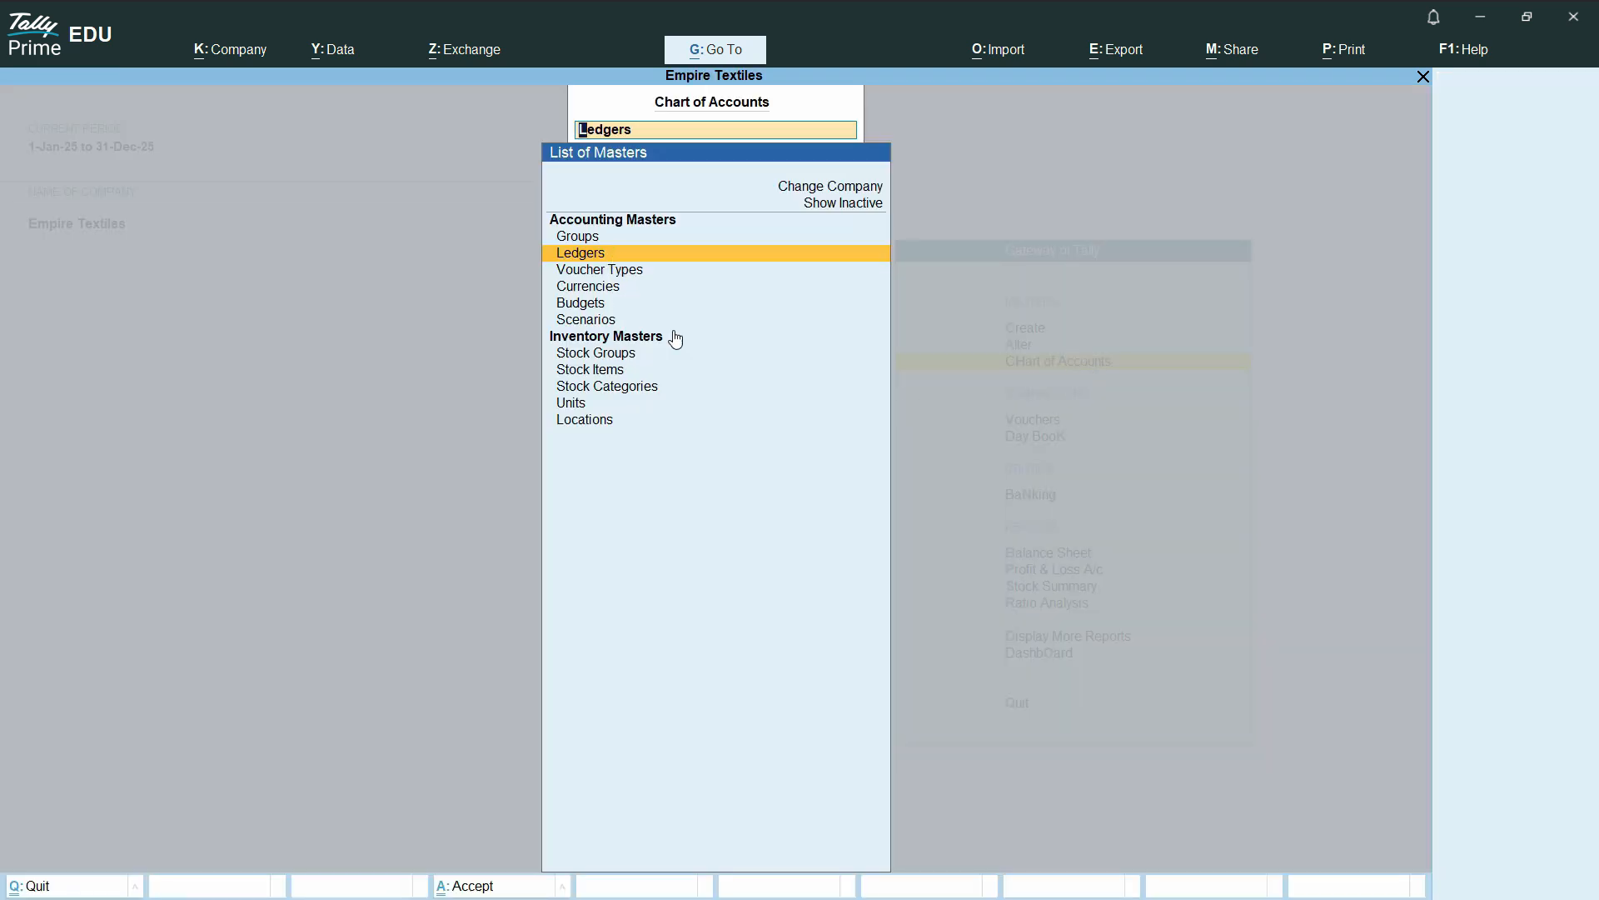
key("Return")
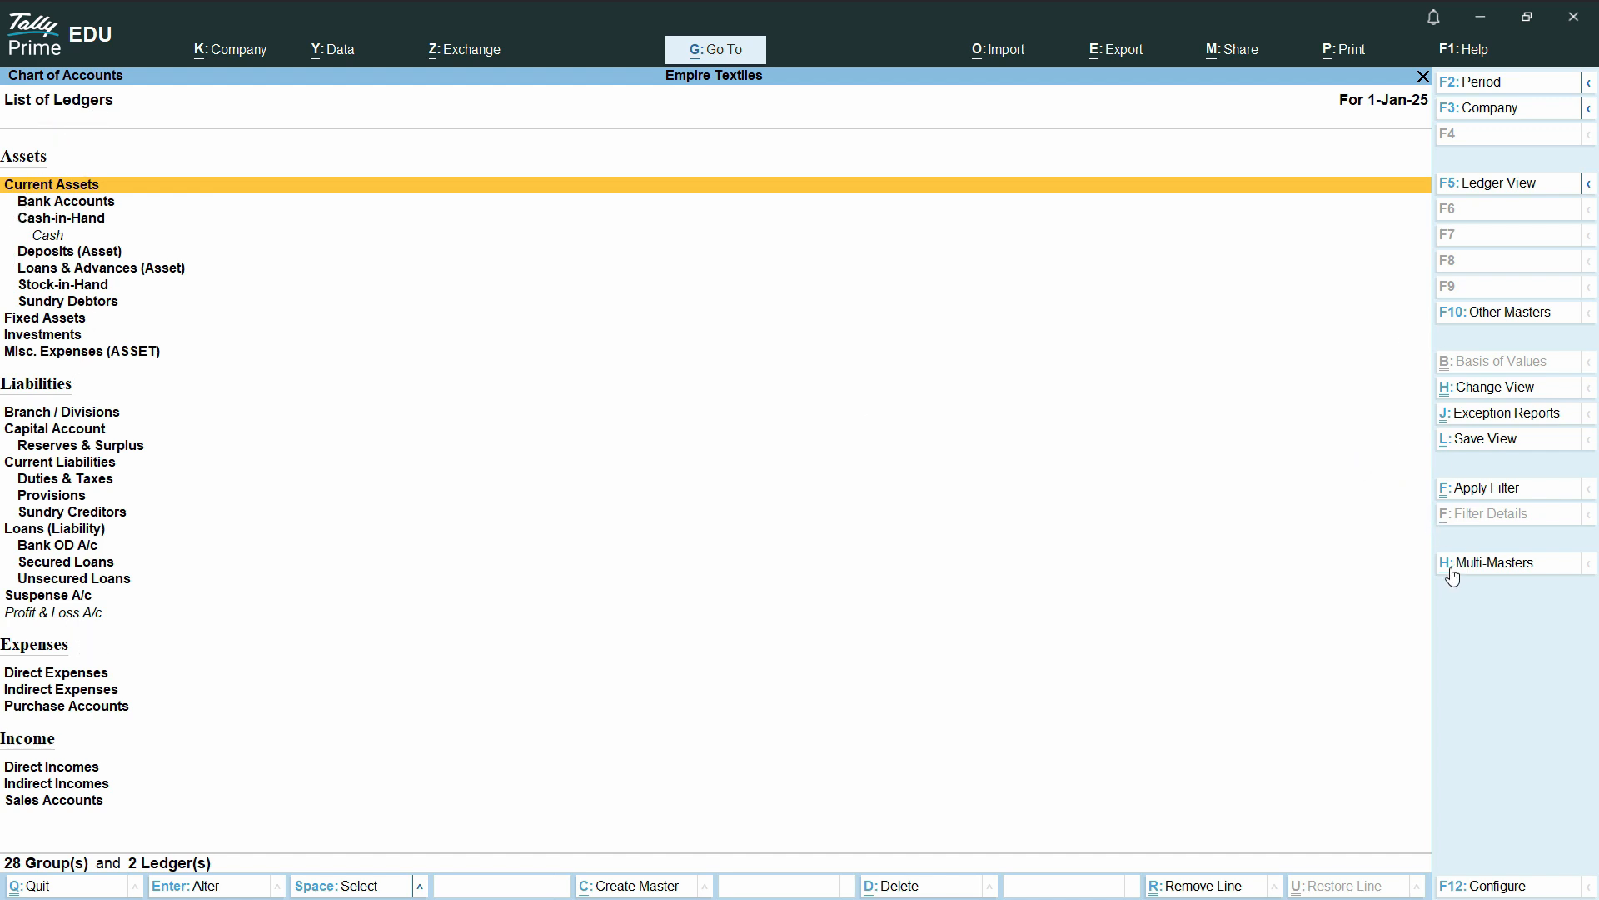
key("ctrl")
left_click(1523, 570)
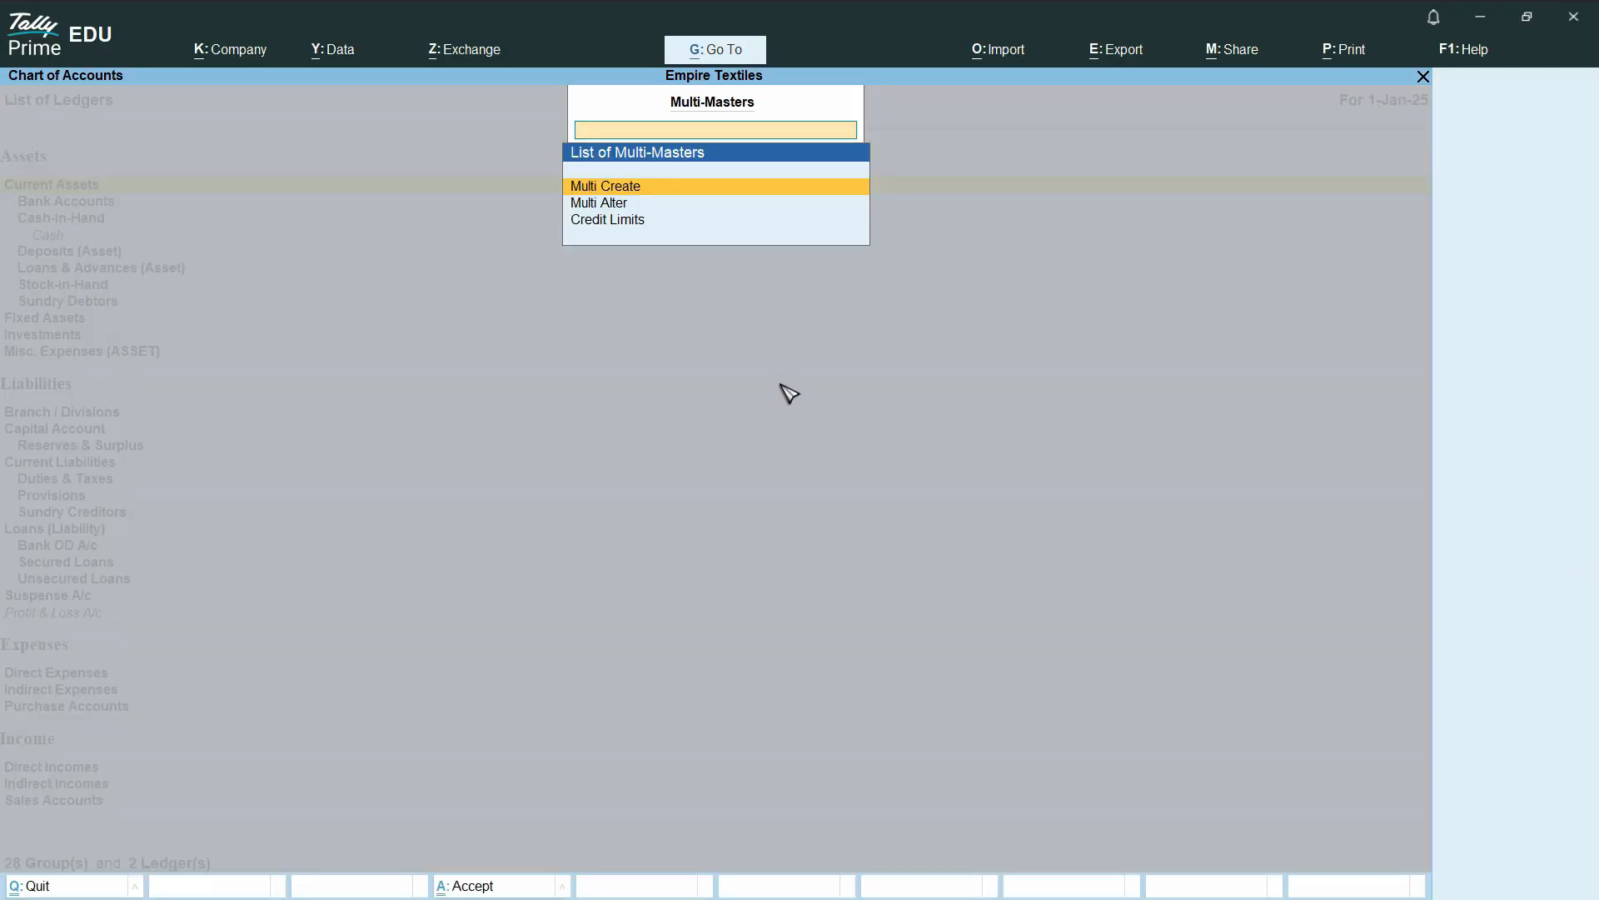
left_click(666, 191)
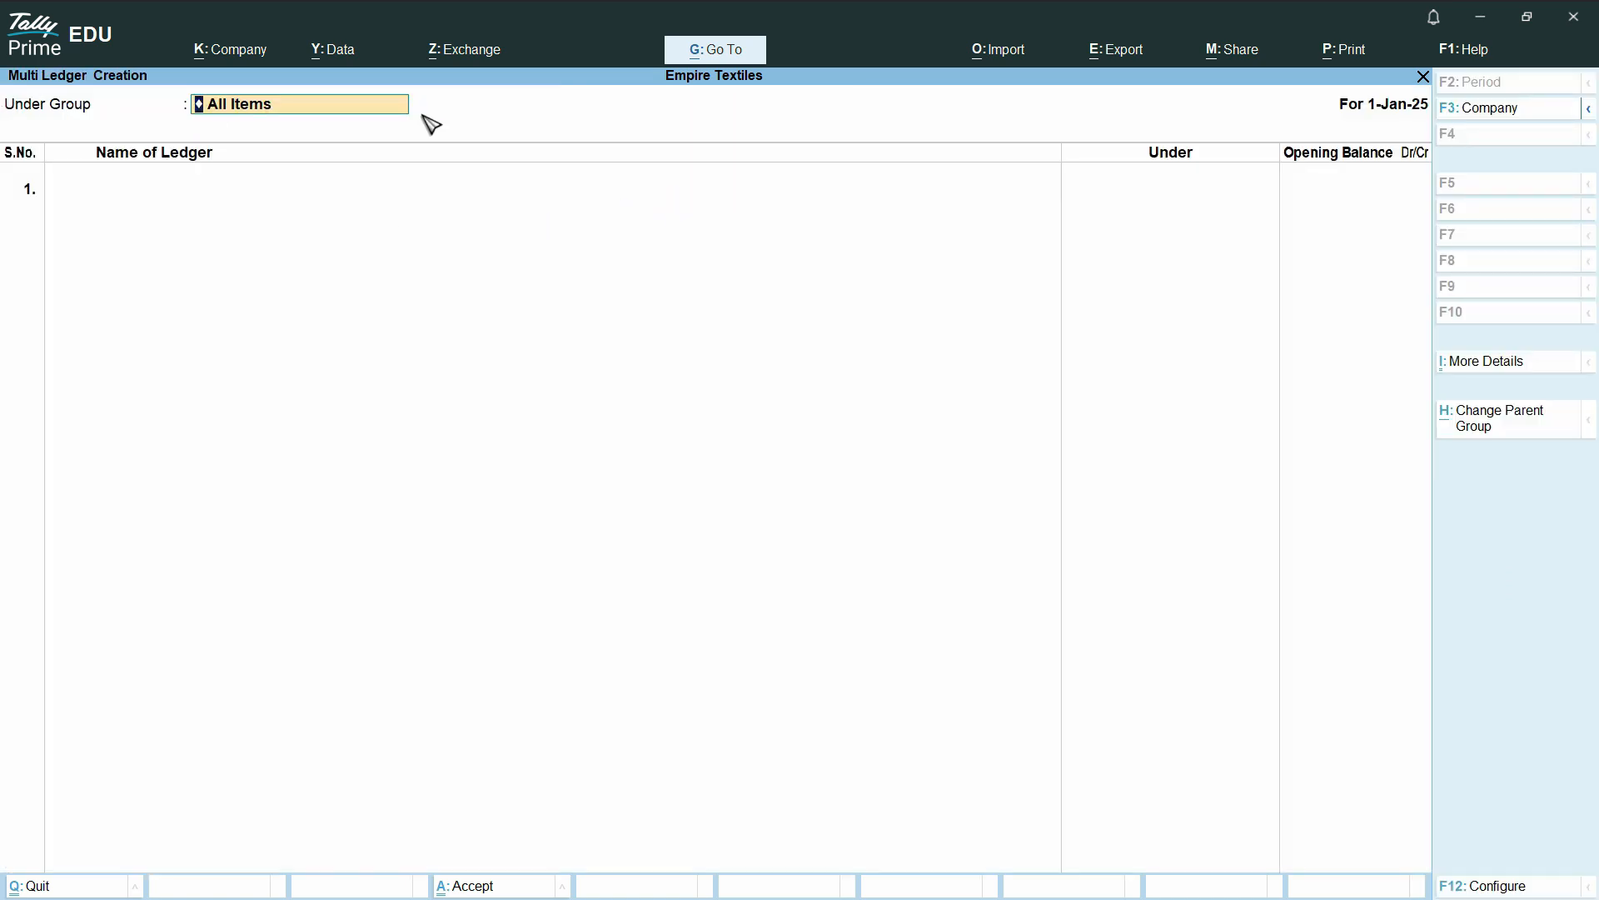
Switch to the Excel workbook and examine the opening debit balances of the Citibank, Rent Security and Machinery accounts
key("alt+Tab")
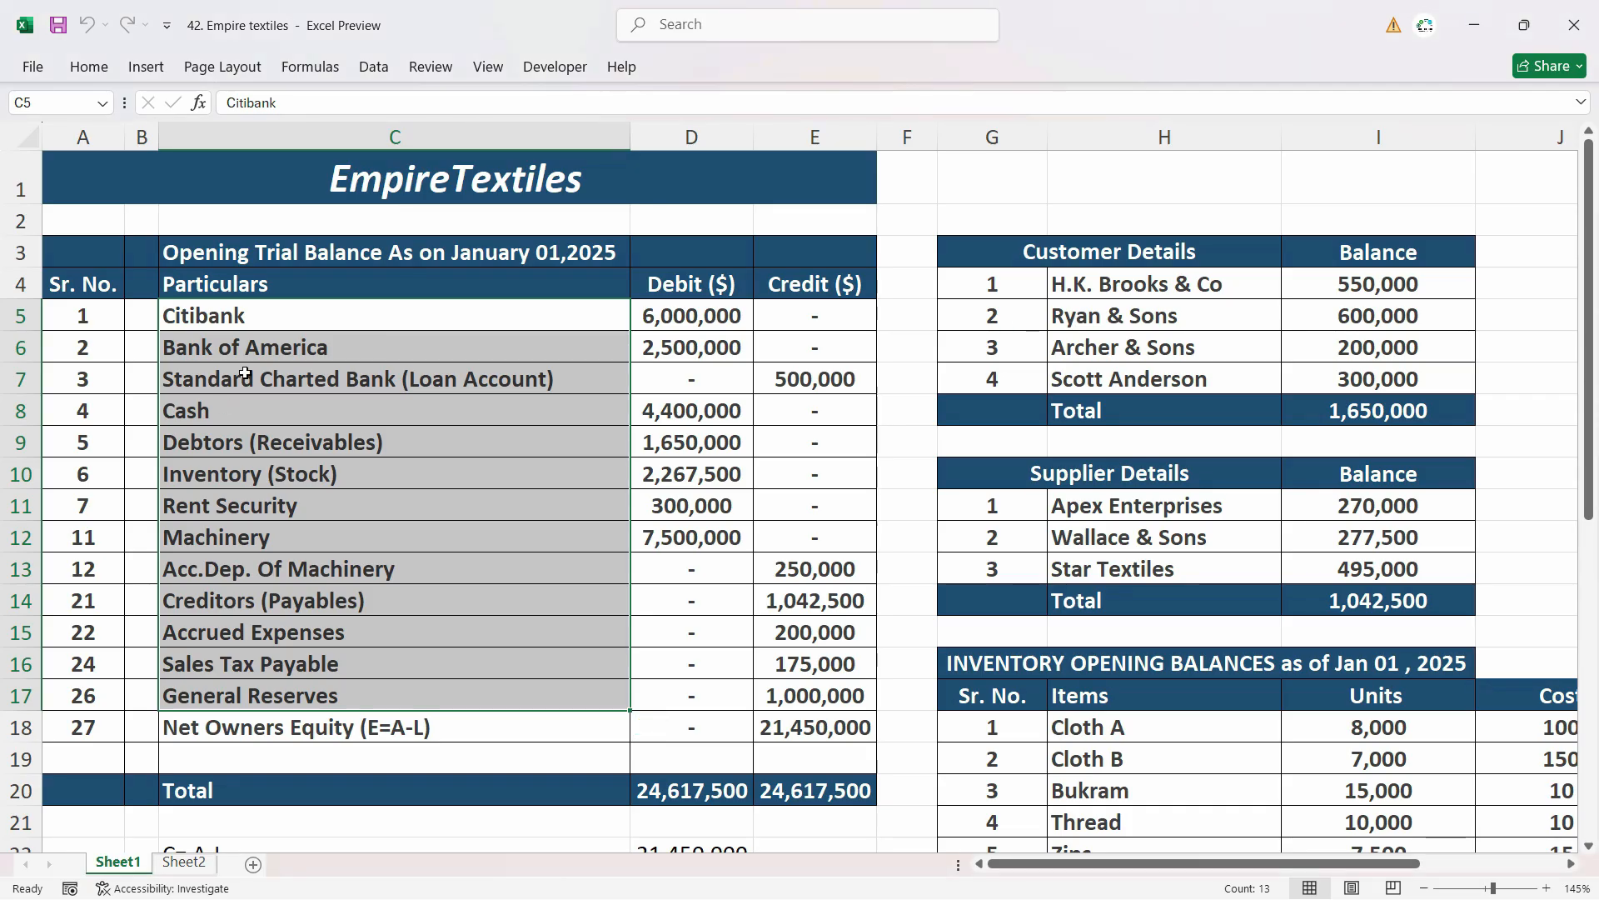
left_click(497, 329)
left_click(697, 320)
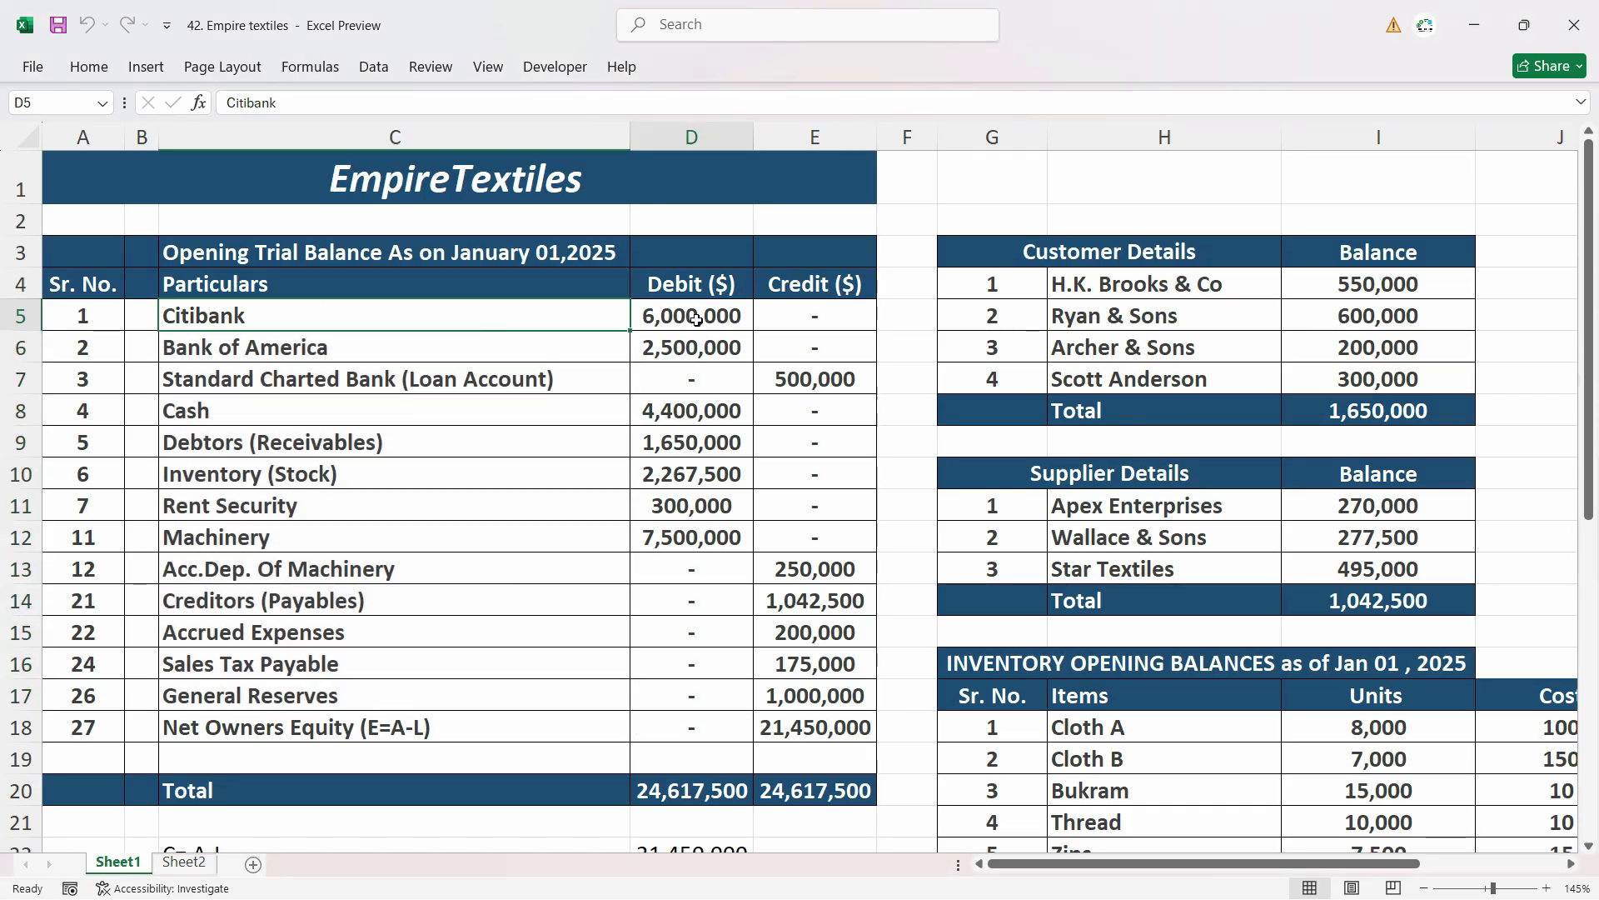
left_click(362, 327)
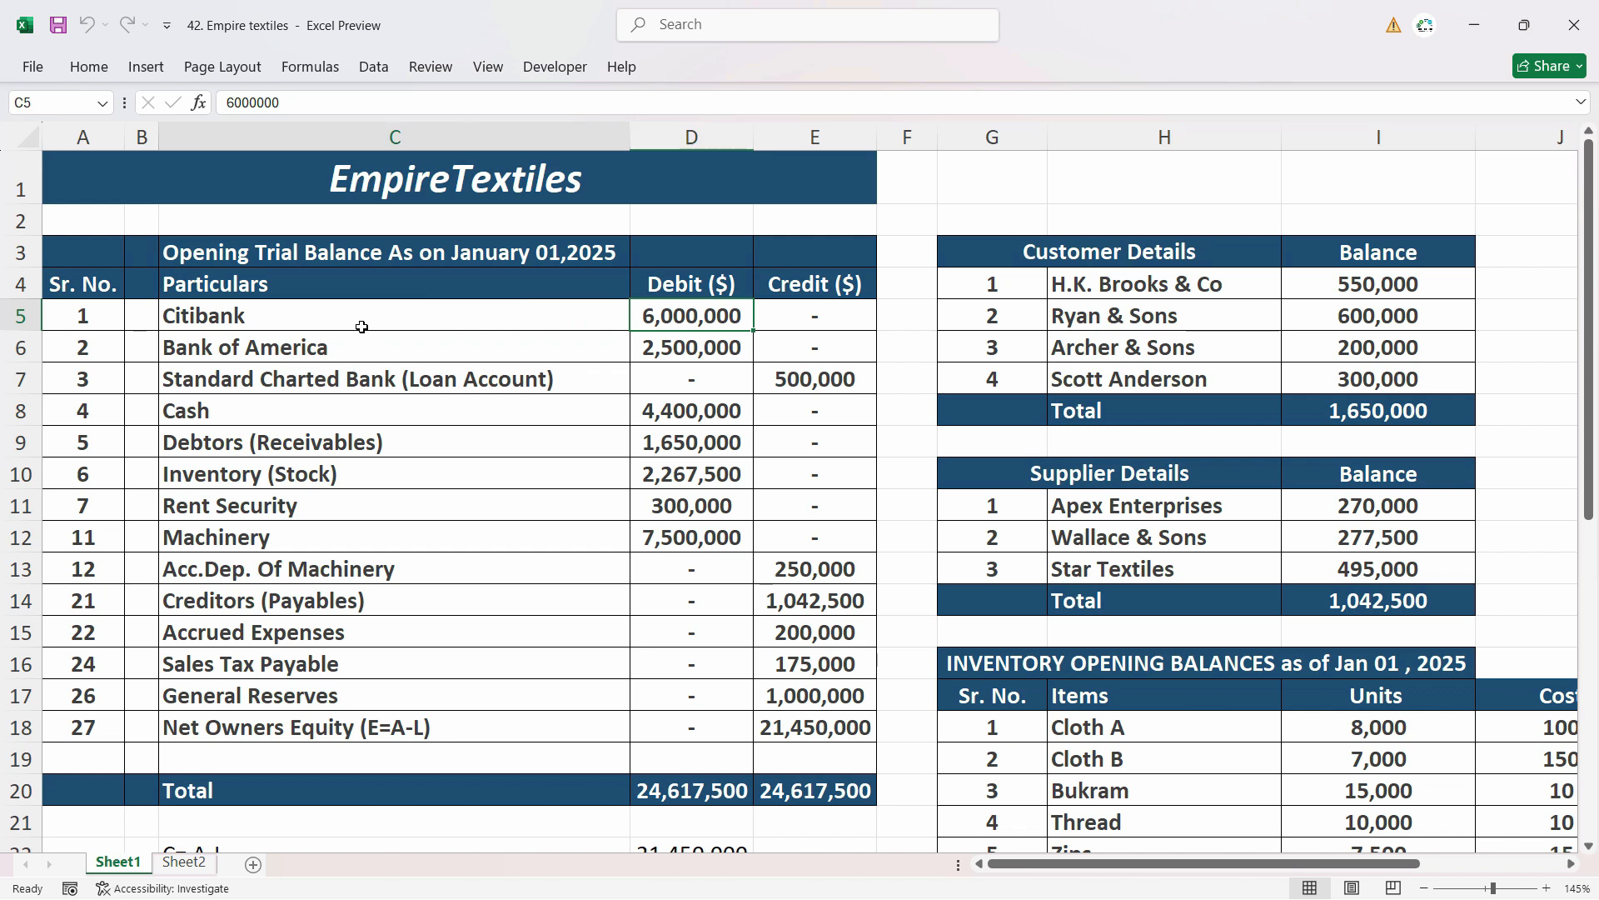
left_click(503, 350)
left_click(676, 310)
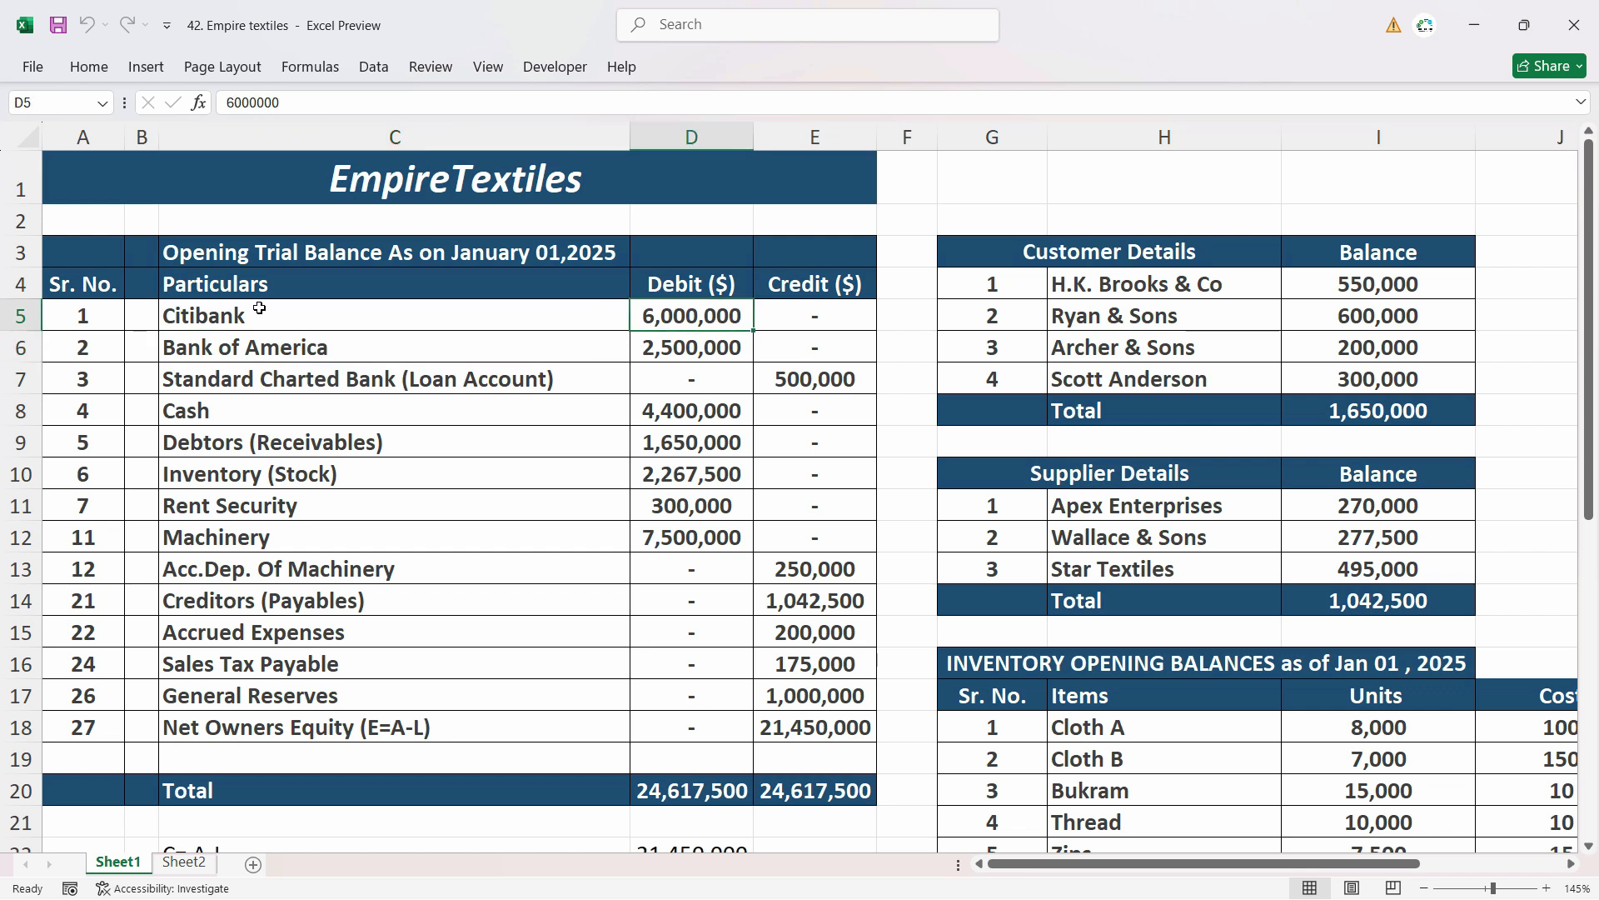
left_click(333, 513)
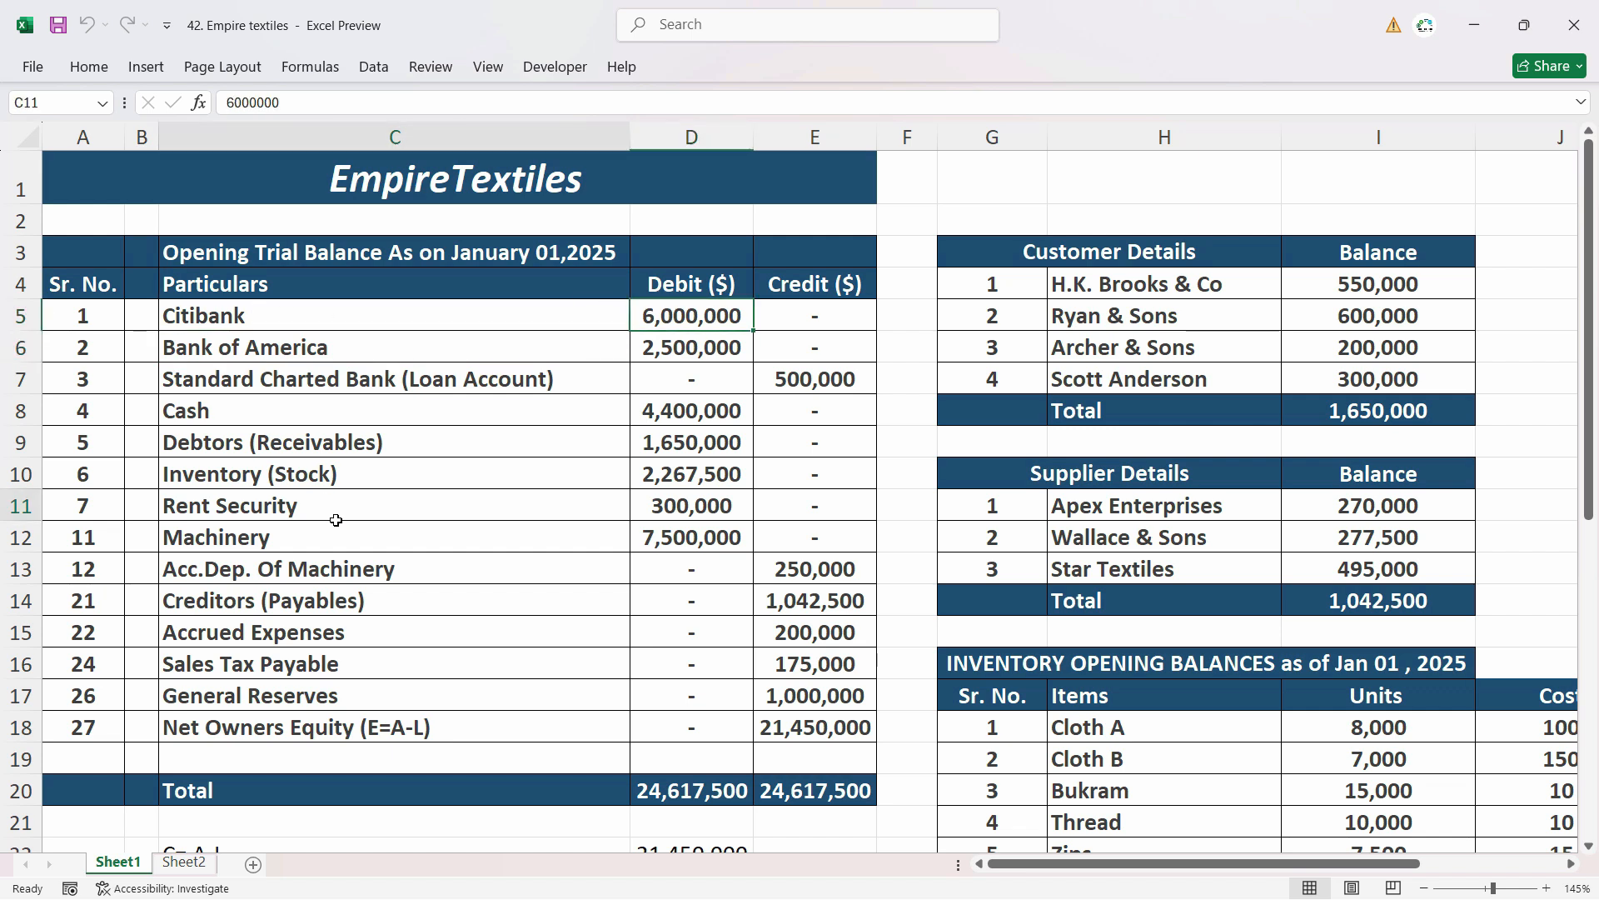
left_click(676, 502)
left_click(356, 547)
left_click(734, 545)
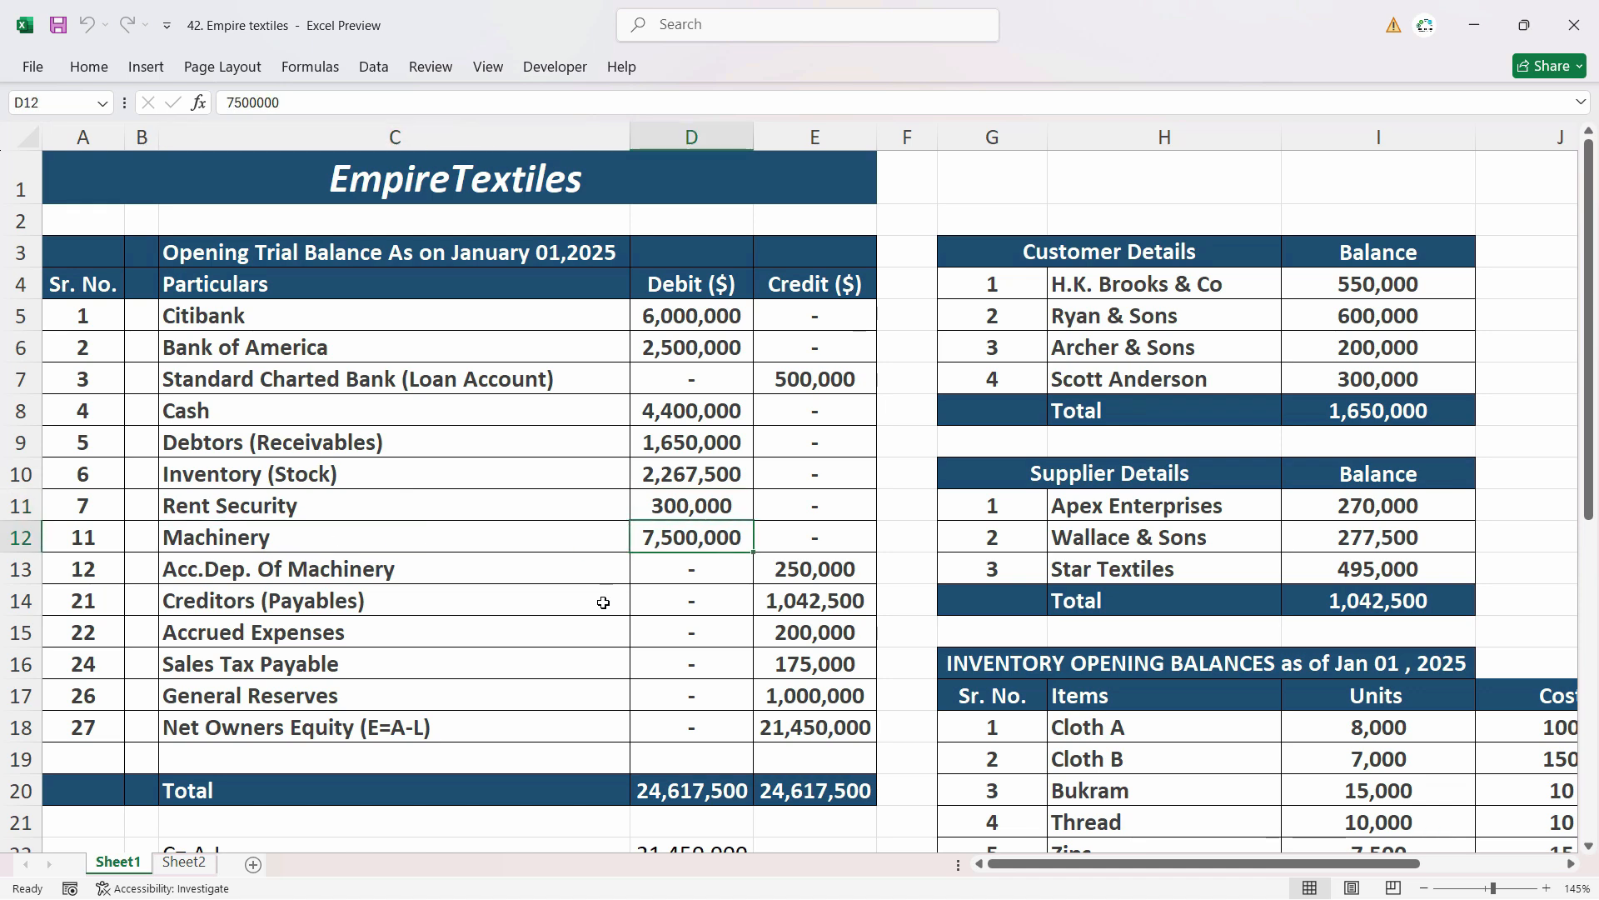
Switch to TallyPrime, keep All Items as the group, and add a Citibank ledger under Bank Accounts, copying its name from the Excel trial balance
key("alt+Tab")
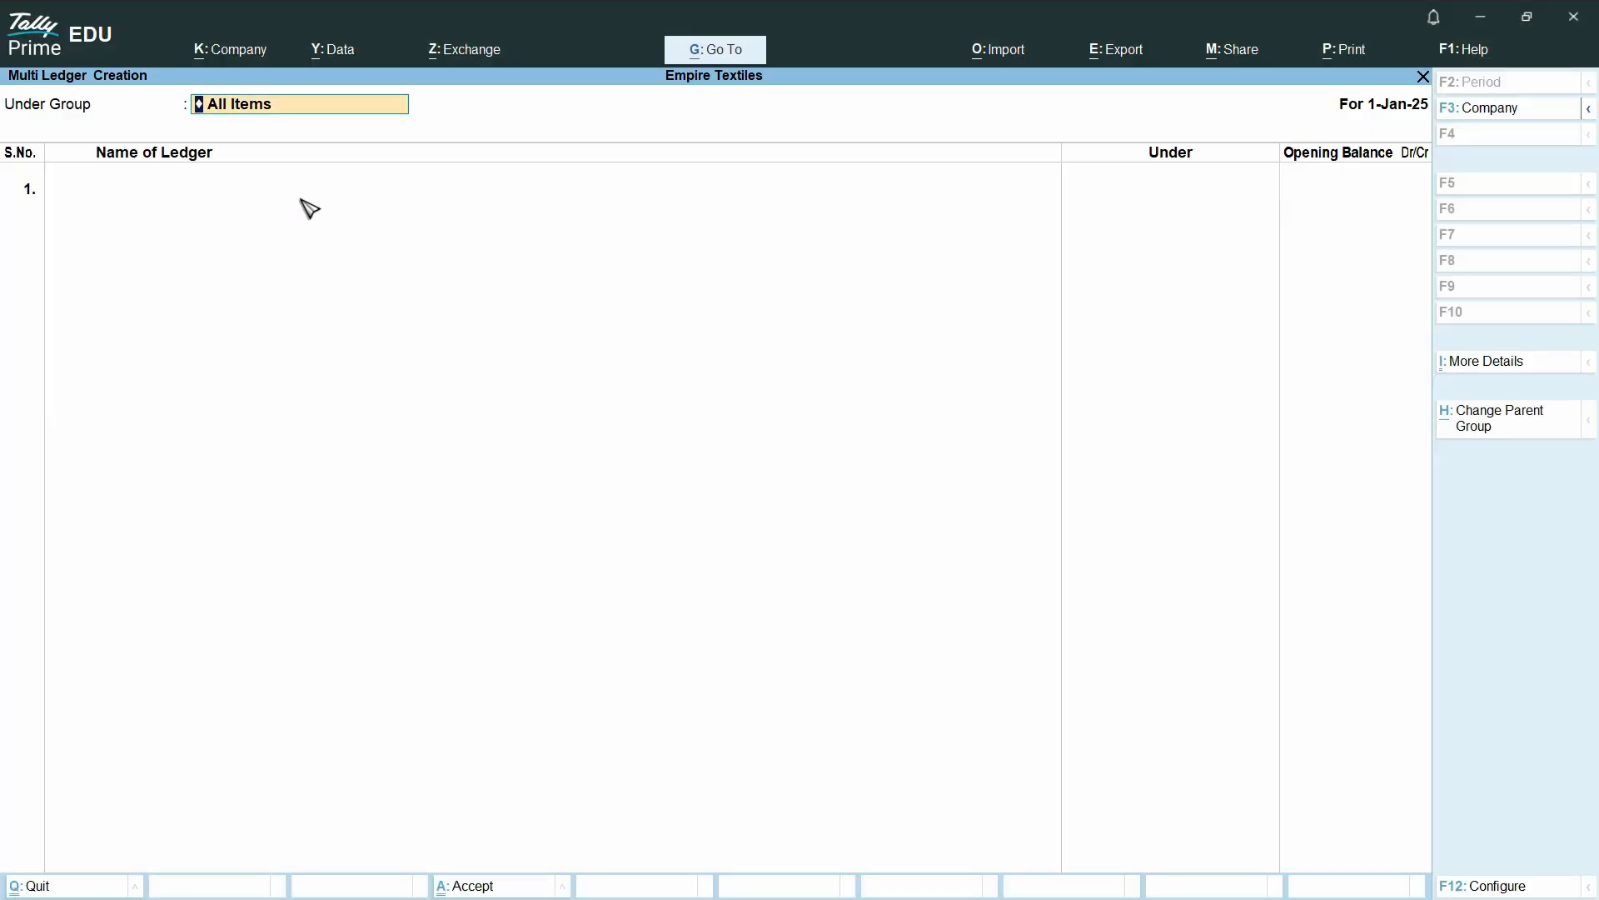
key("Return")
key("alt+Tab")
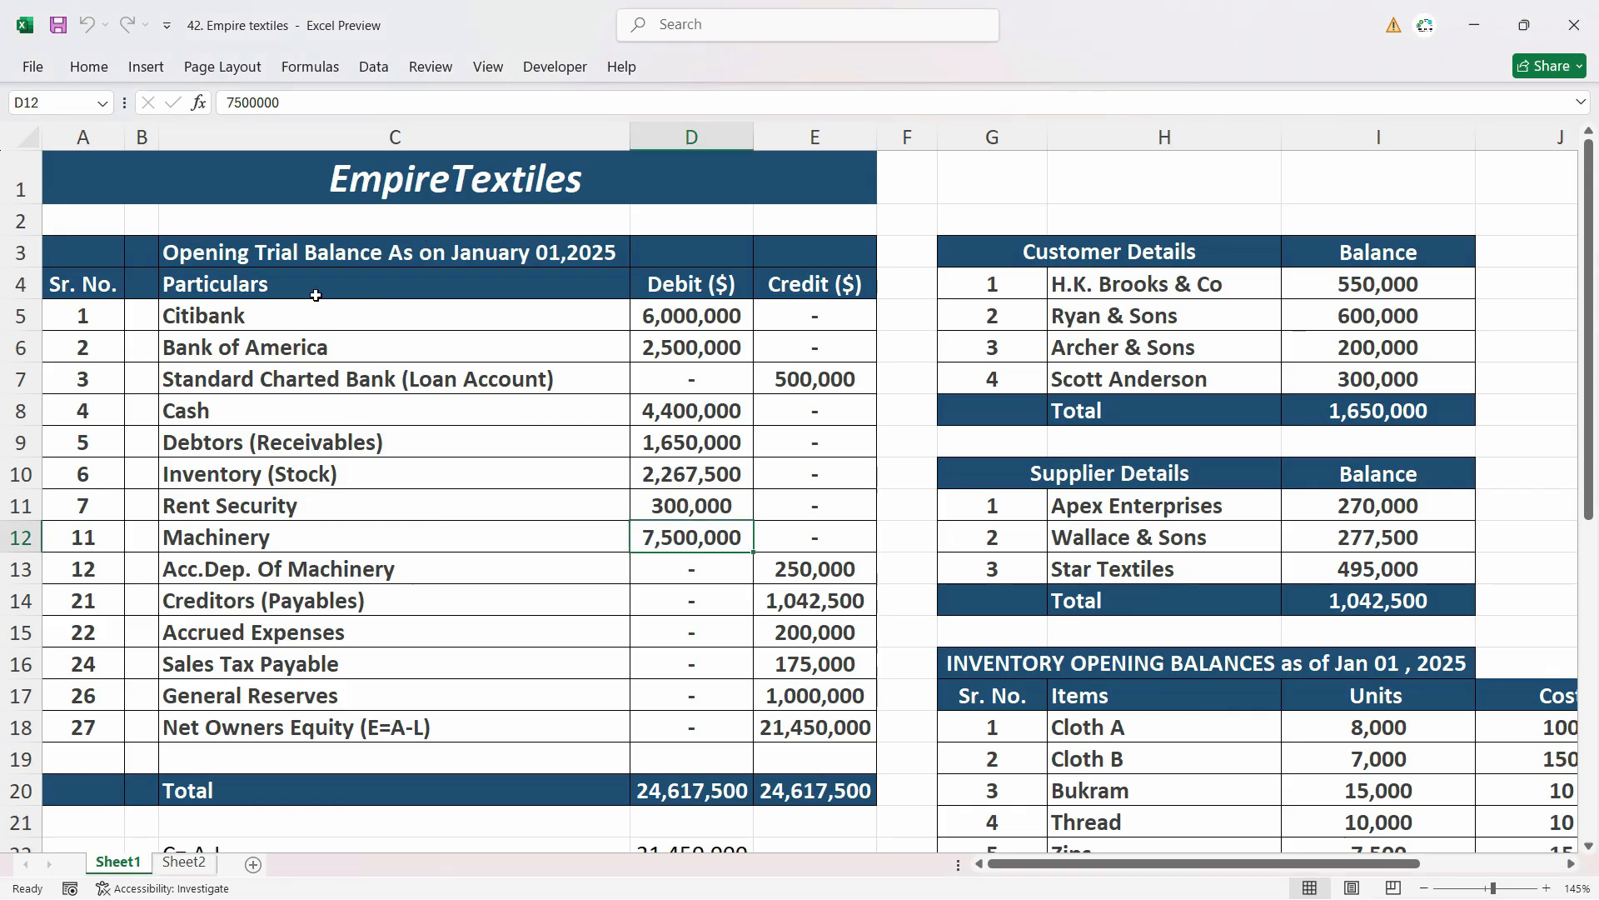
left_click(253, 330)
key("ctrl+c")
key("alt+Tab")
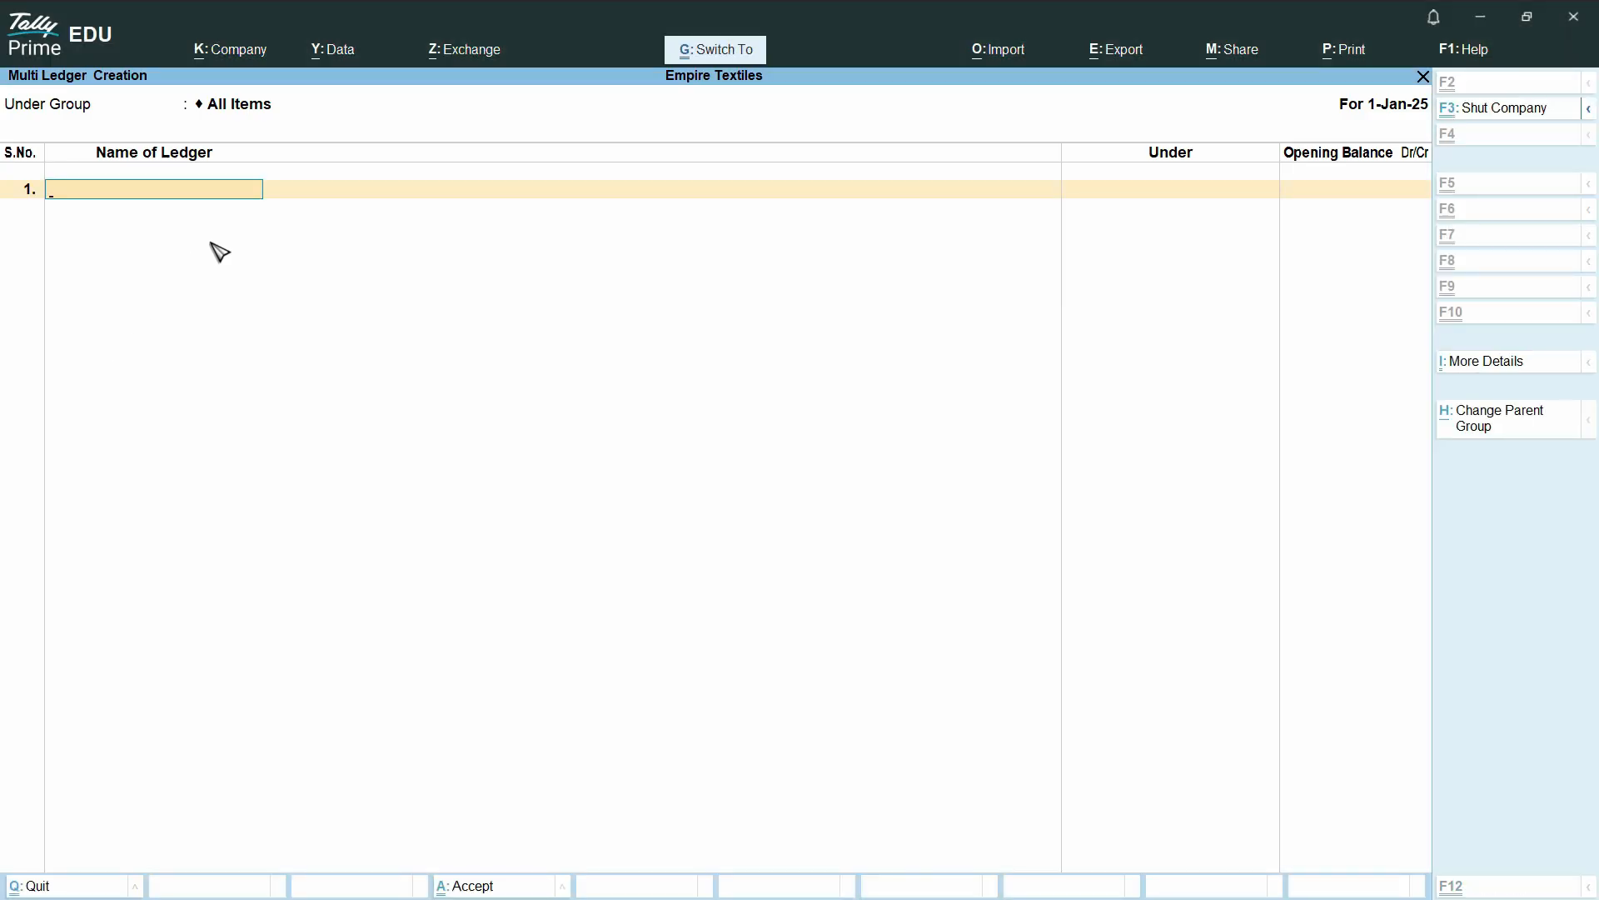
key("ctrl+alt+v")
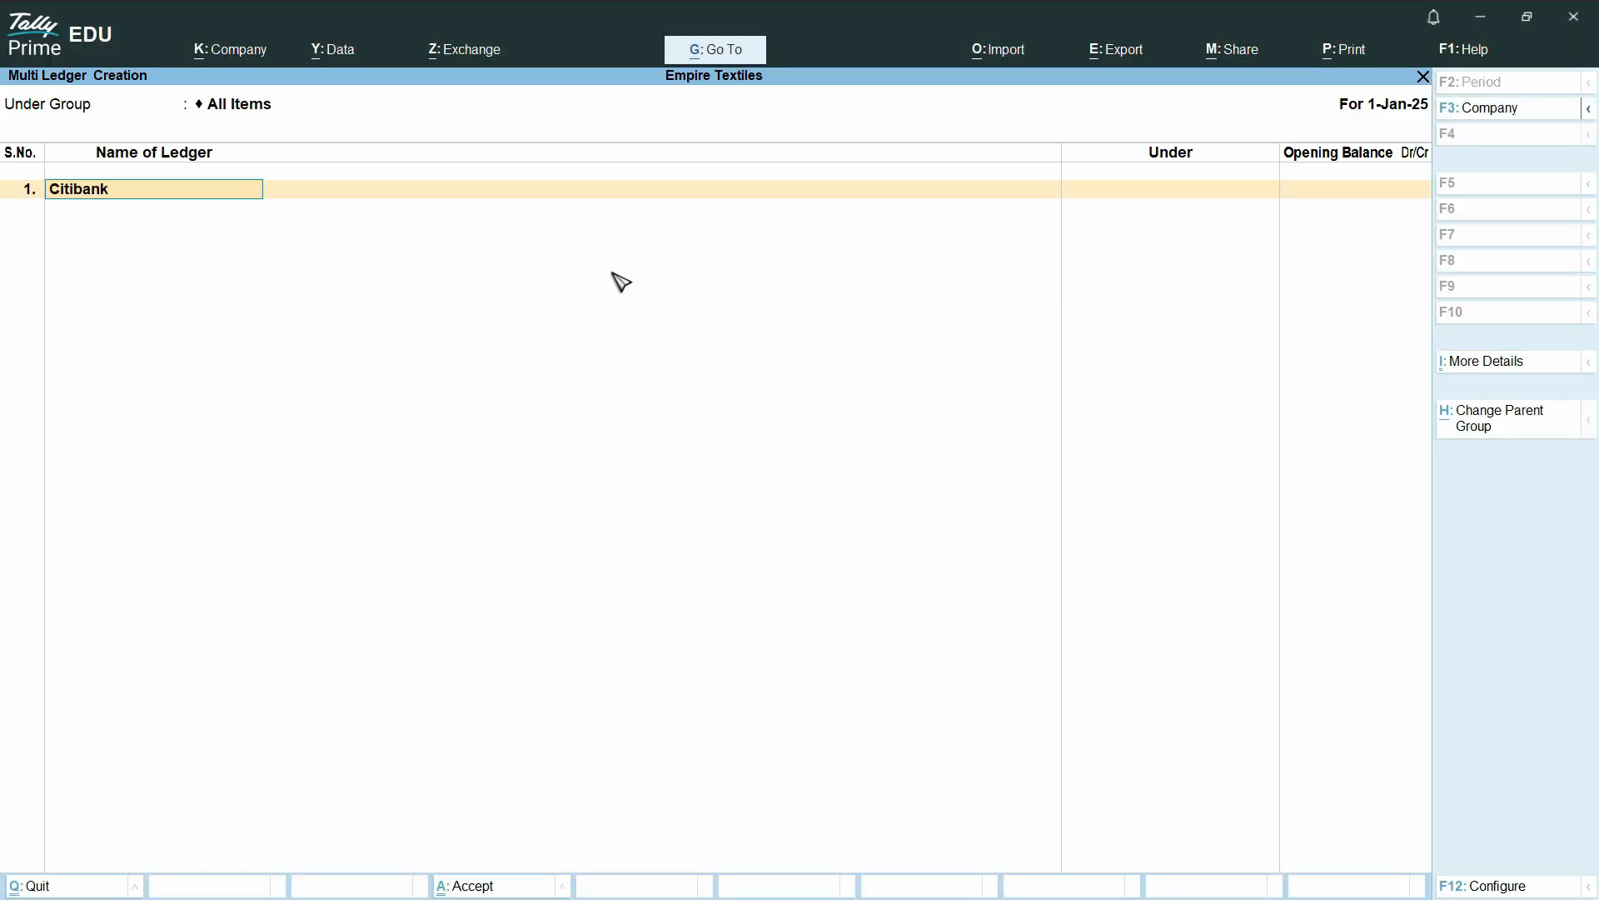
key("Return")
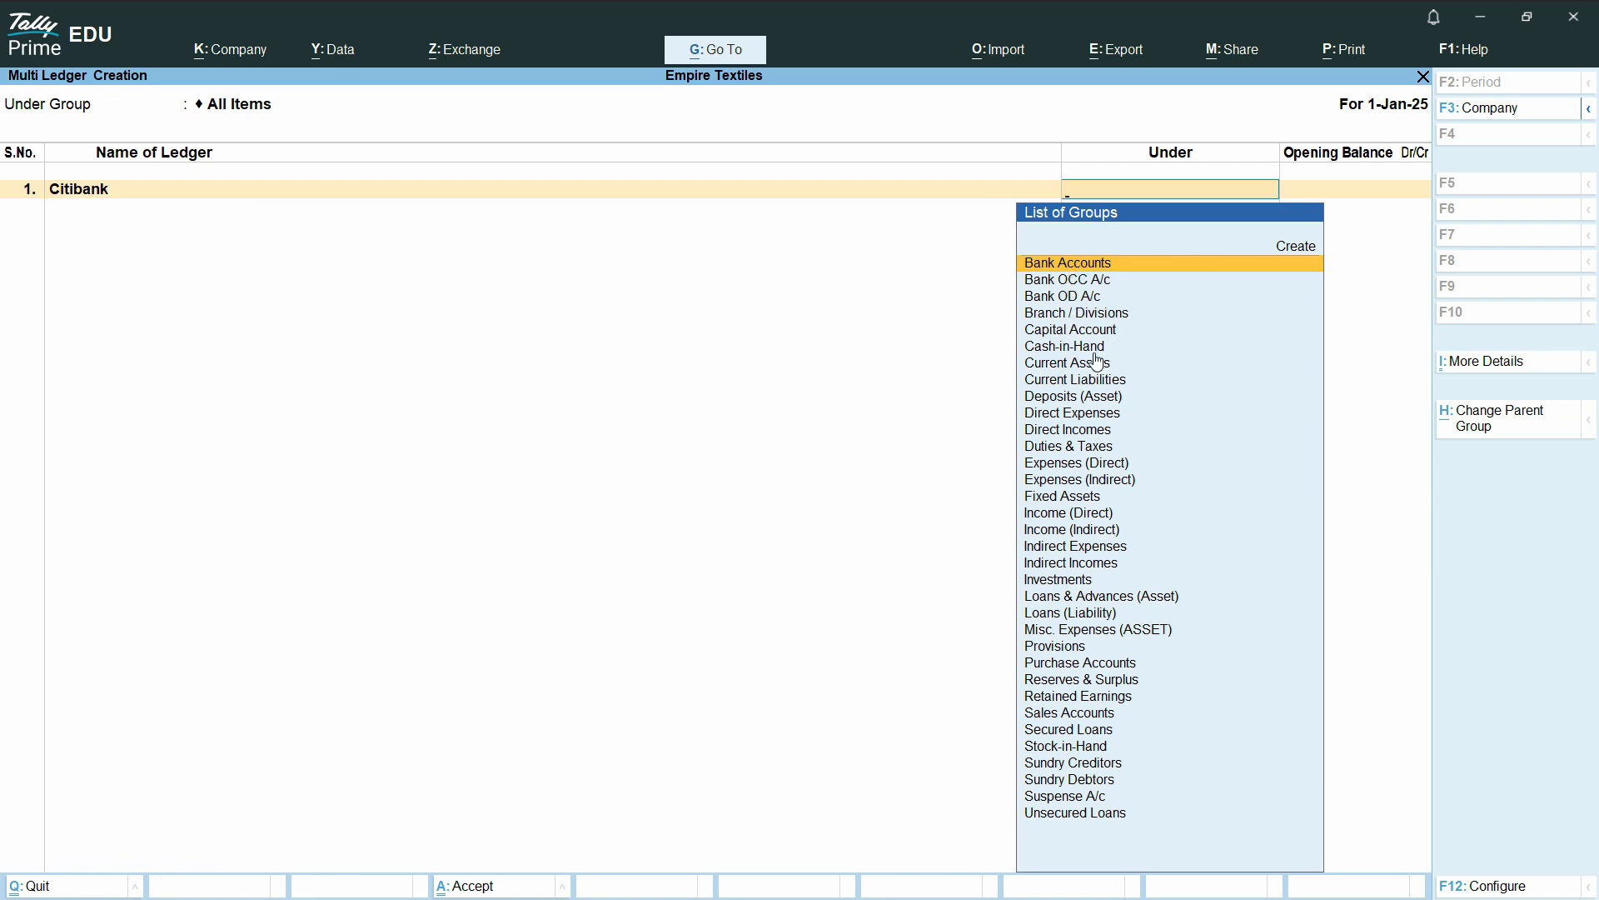
left_click(1162, 265)
Copy Citibank's 6,000,000 debit balance from the Excel workbook into its TallyPrime ledger row as a Dr opening balance
key("alt+Tab")
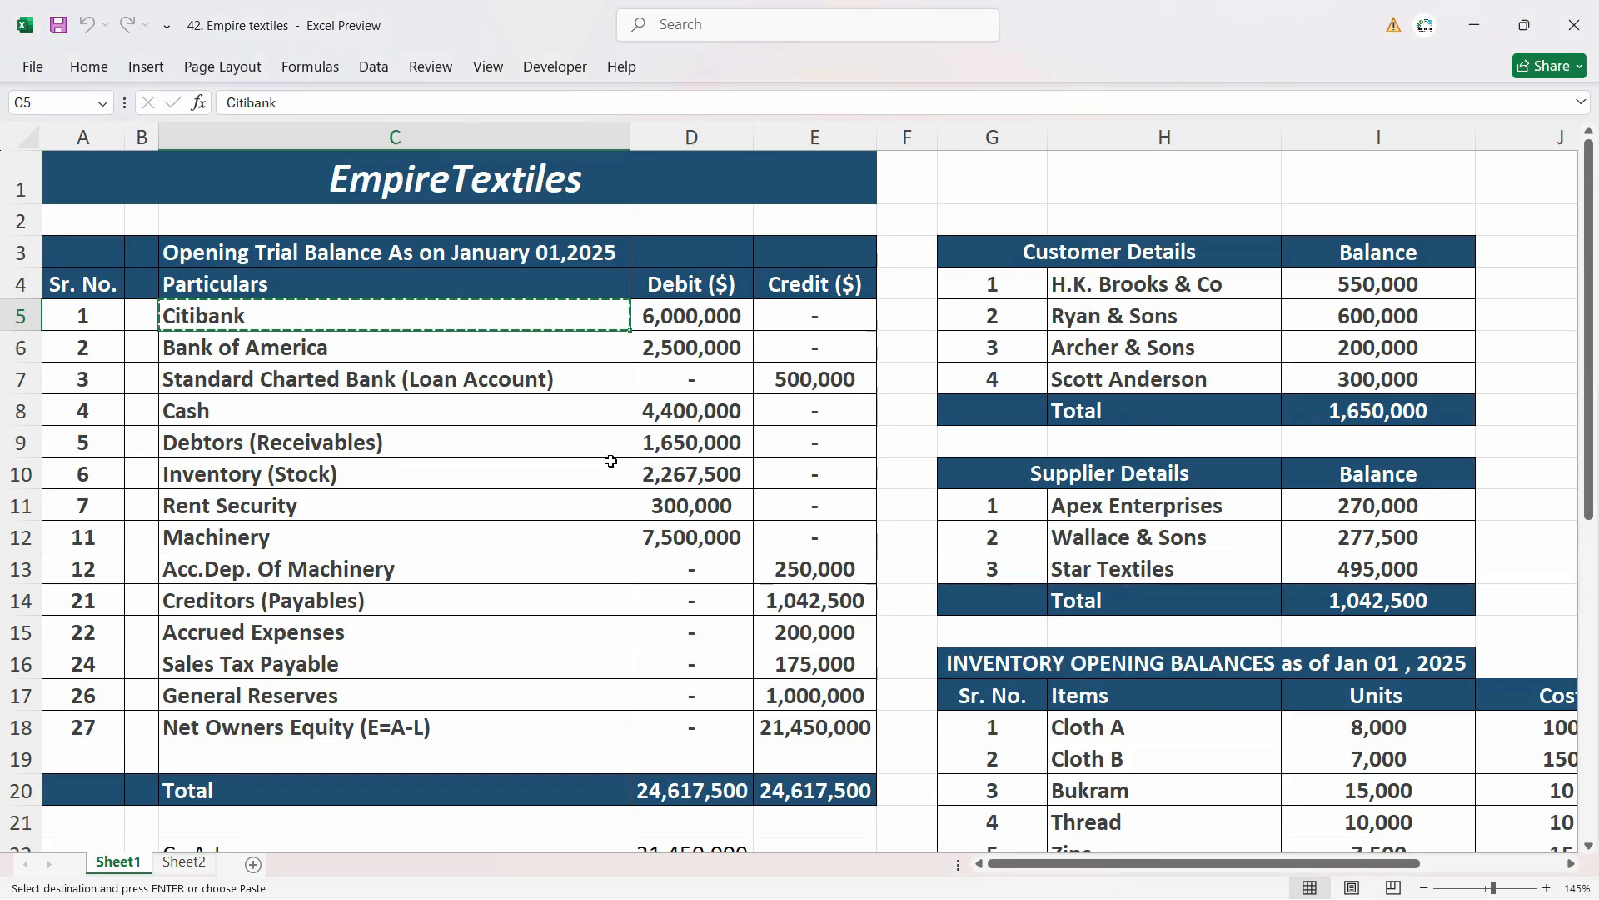
left_click(671, 321)
key("ctrl+c")
key("alt+Tab")
key("ctrl+v")
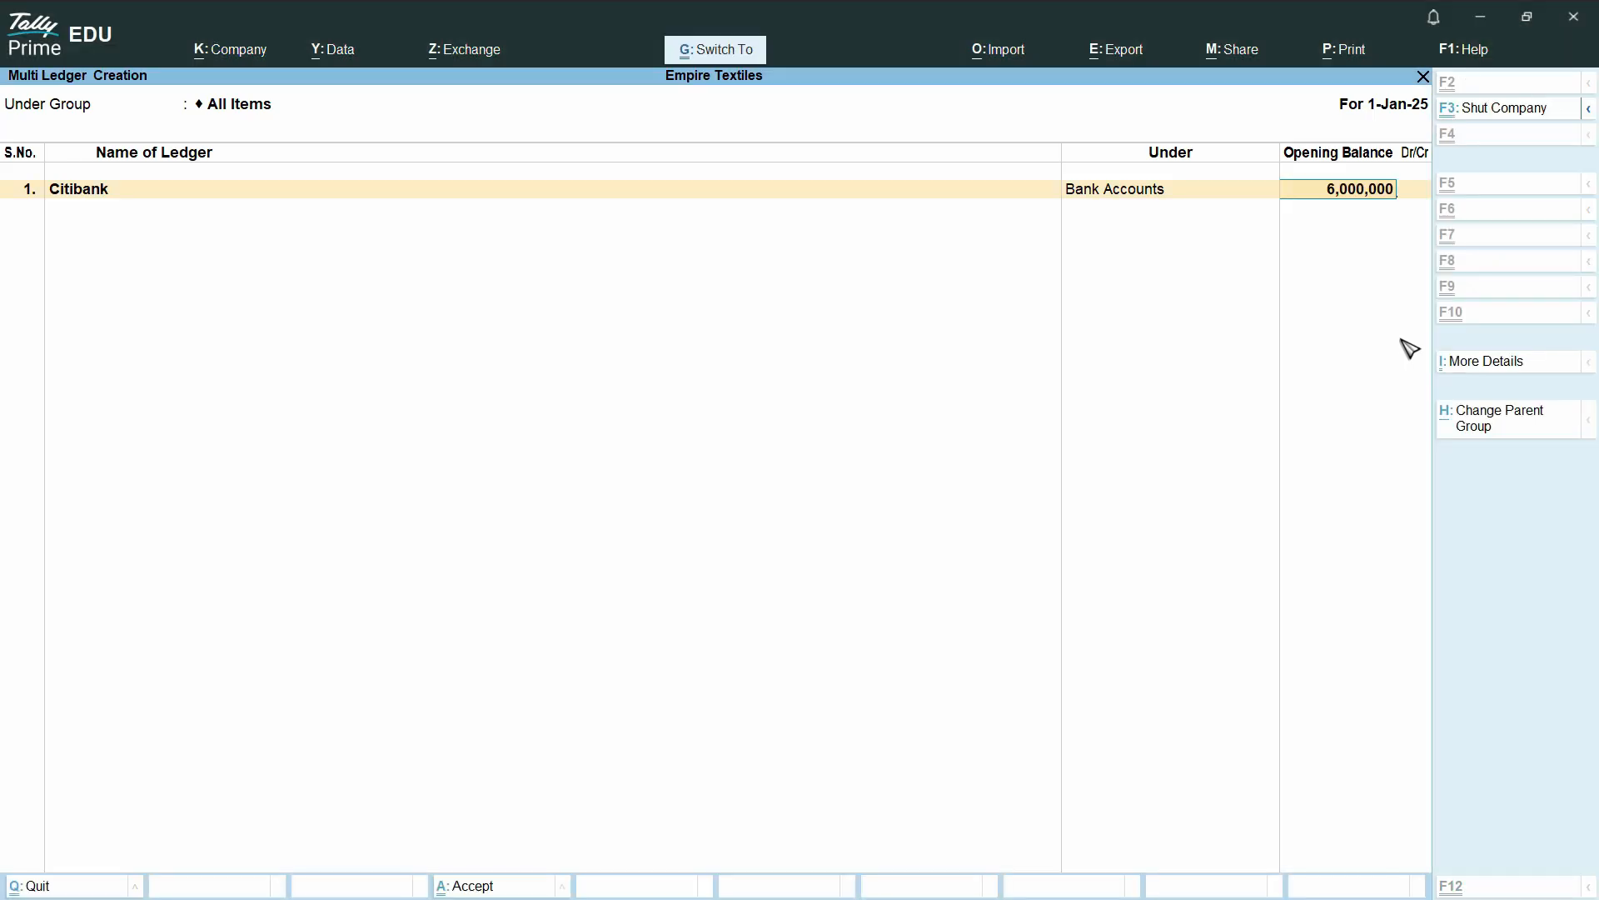
key("Return")
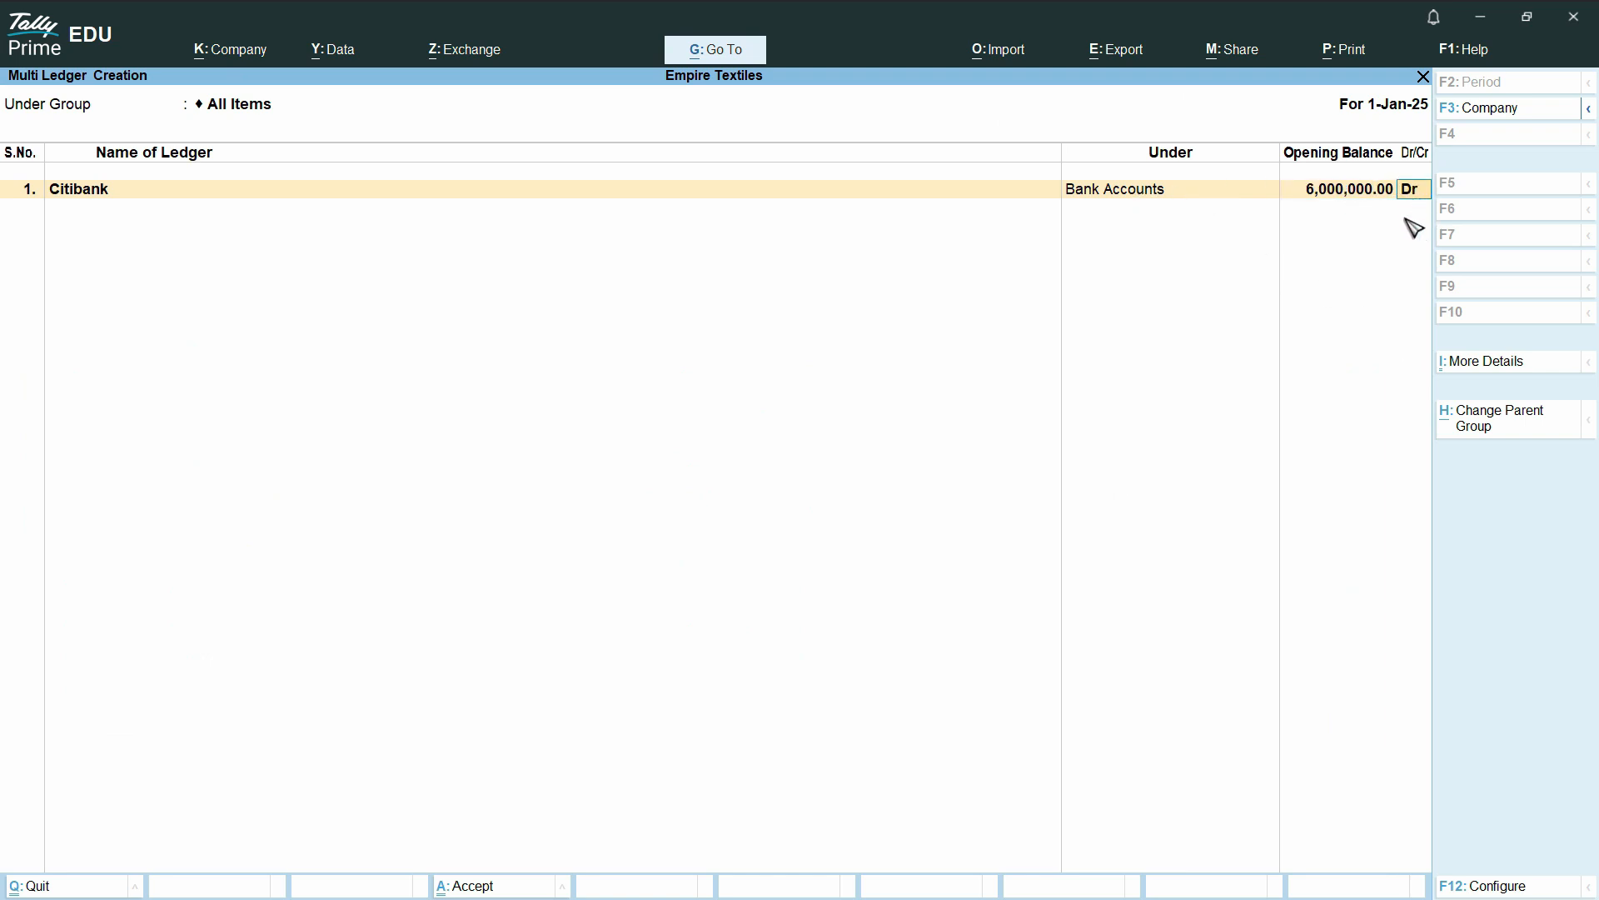
key("Return")
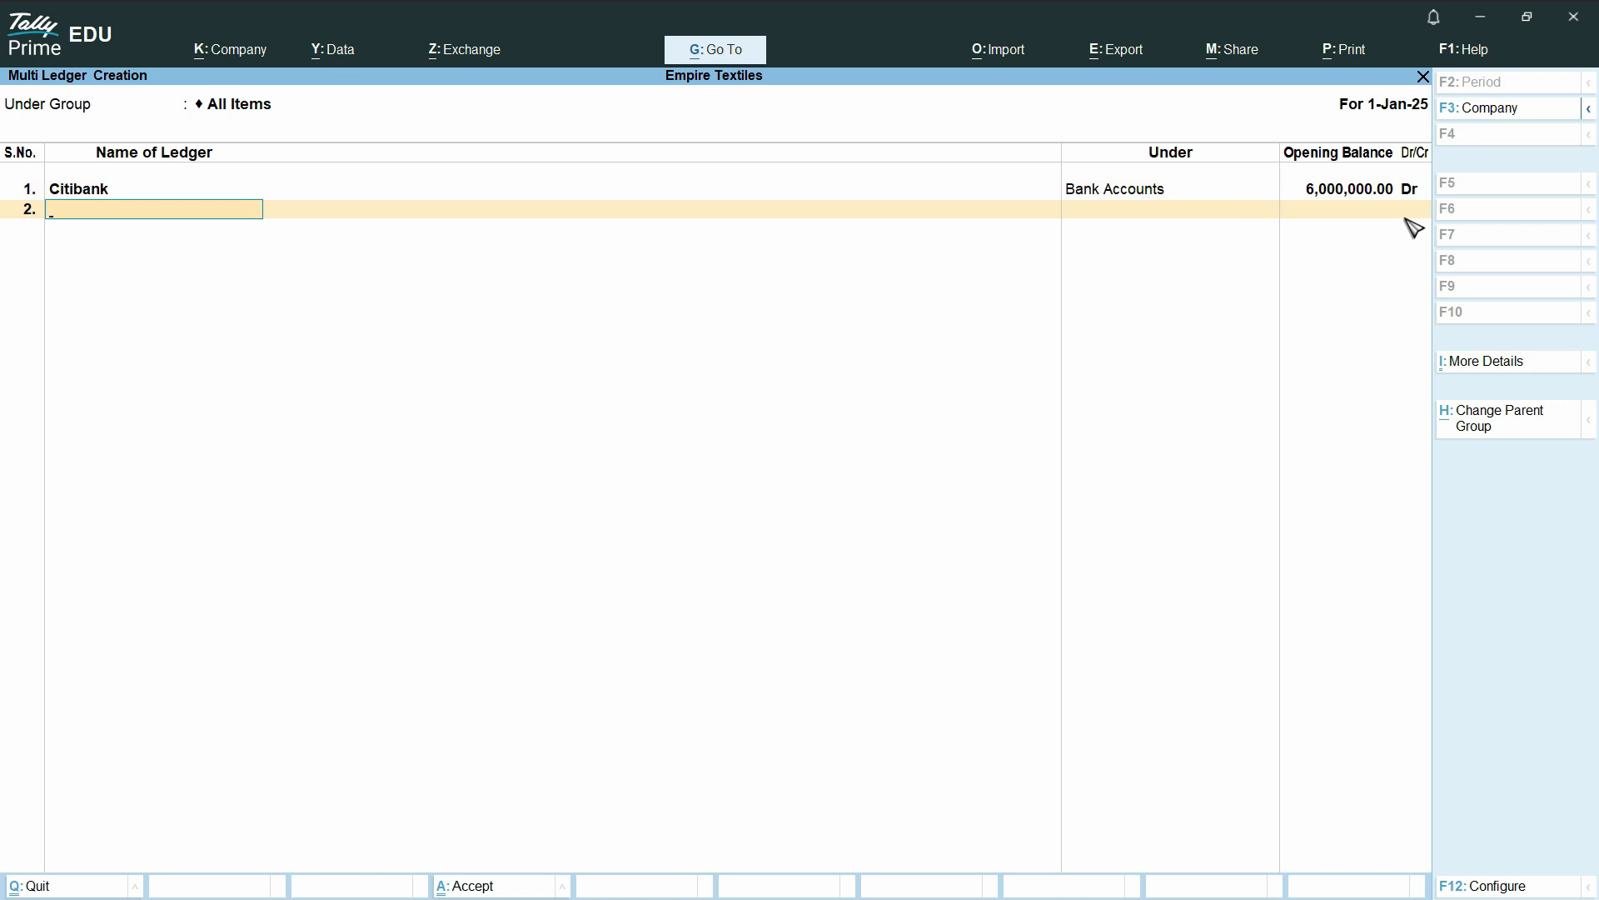
Copy the Bank of America name from the Excel workbook into the second TallyPrime ledger row and place it under Bank Accounts
key("alt+Tab")
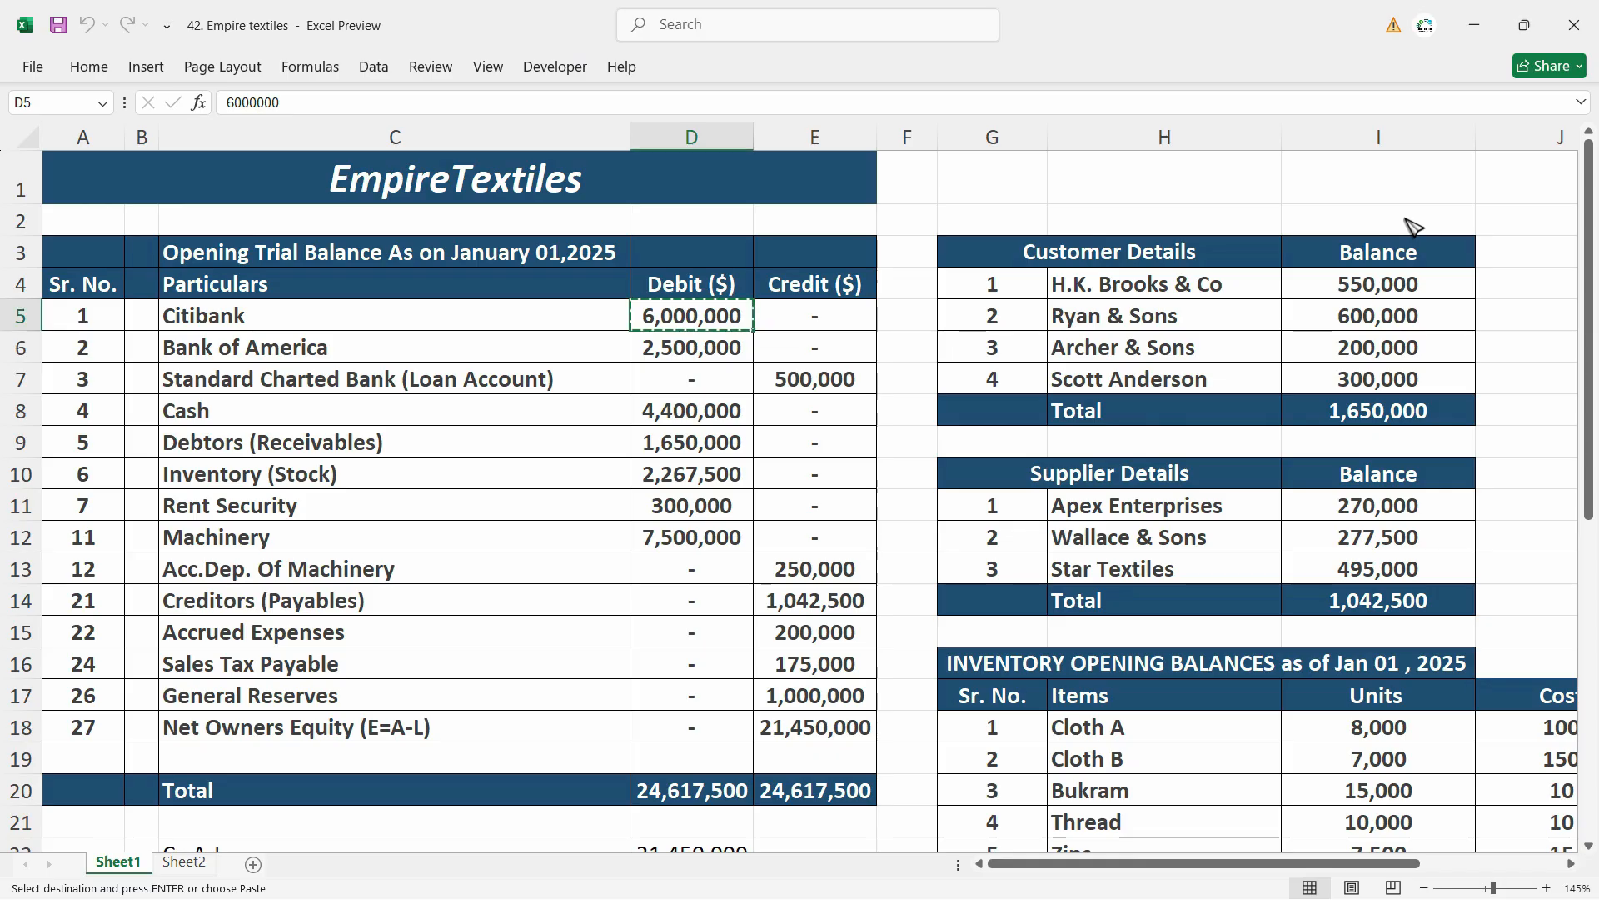
left_click(346, 348)
key("ctrl+c")
key("alt+Tab")
key("ctrl+v")
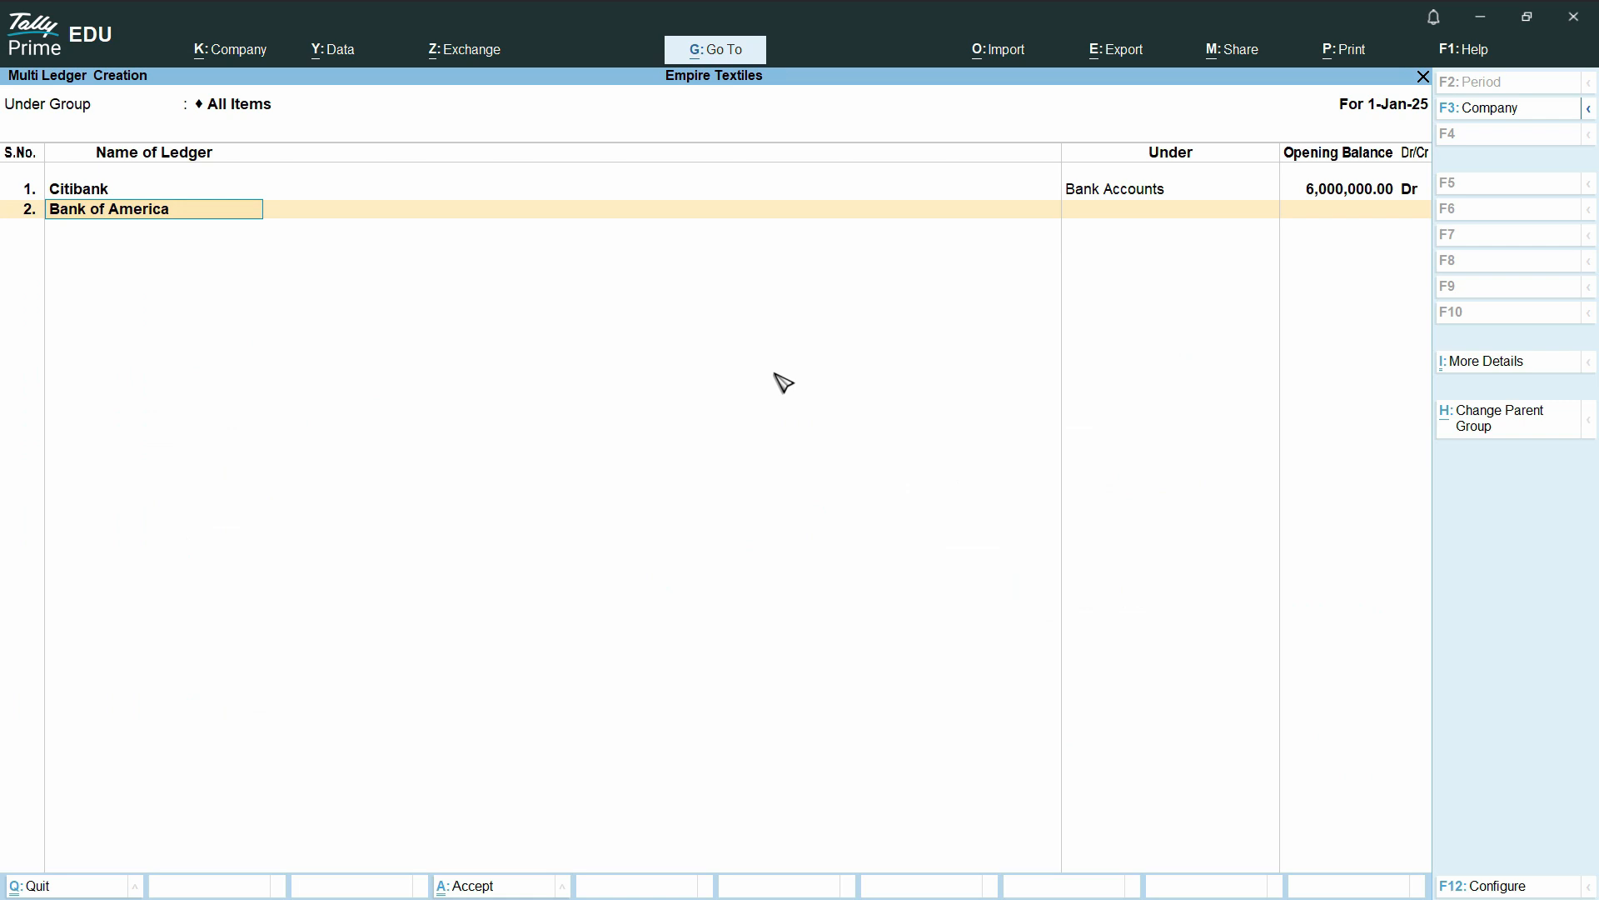
key("Return")
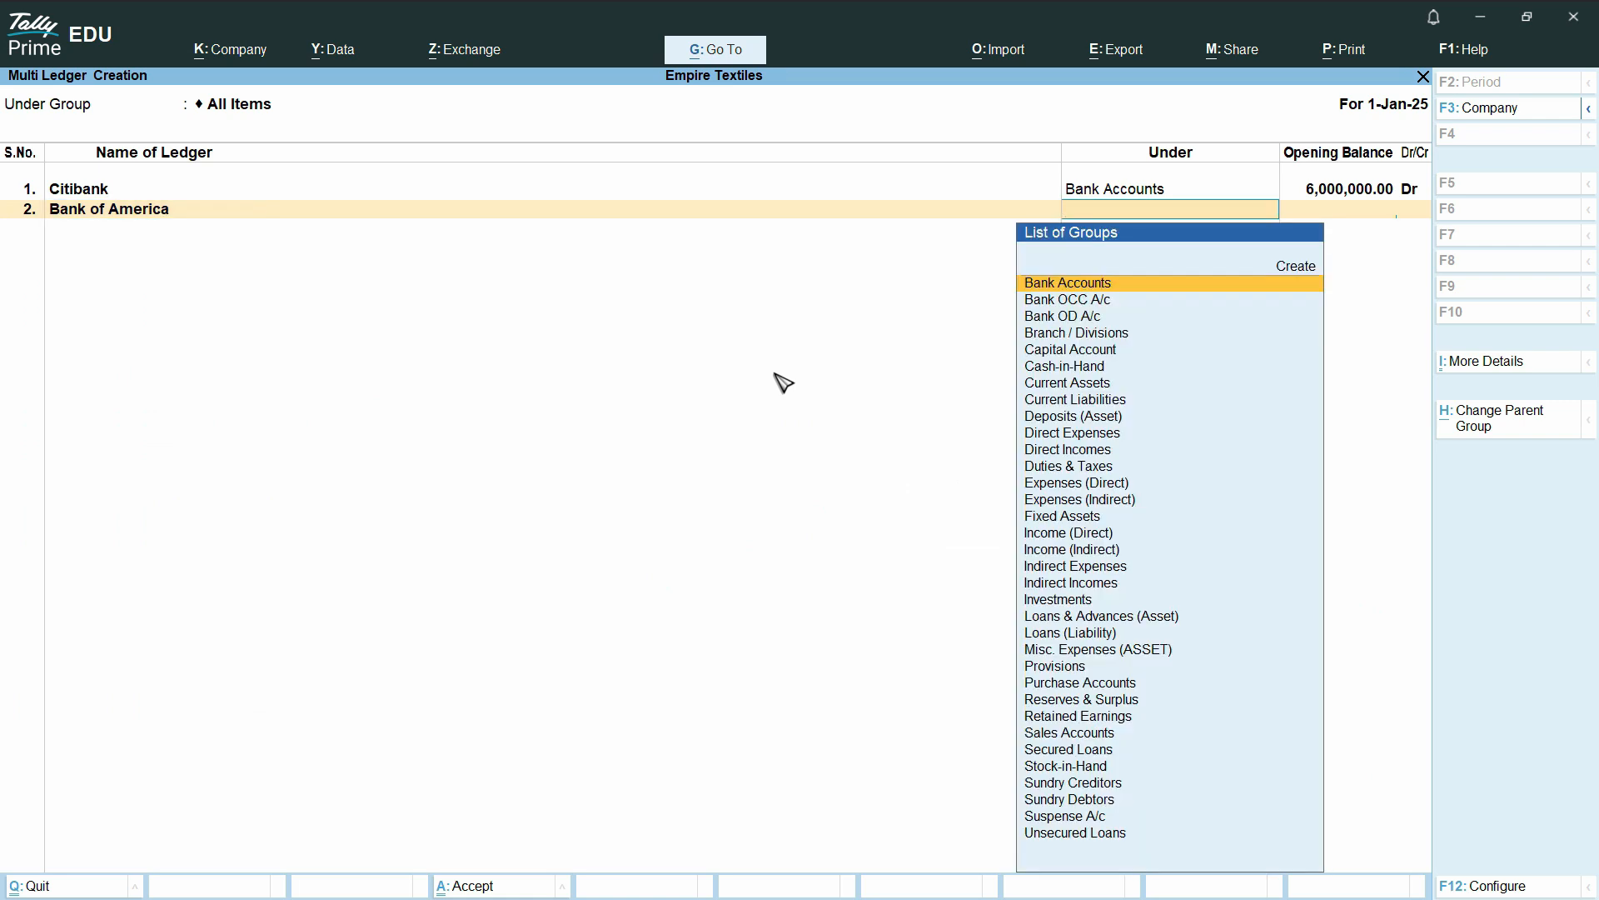
key("Return")
Copy Bank of America's 2,500,000 debit balance from the Excel workbook into its TallyPrime ledger row as a Dr opening balance
key("alt+Tab")
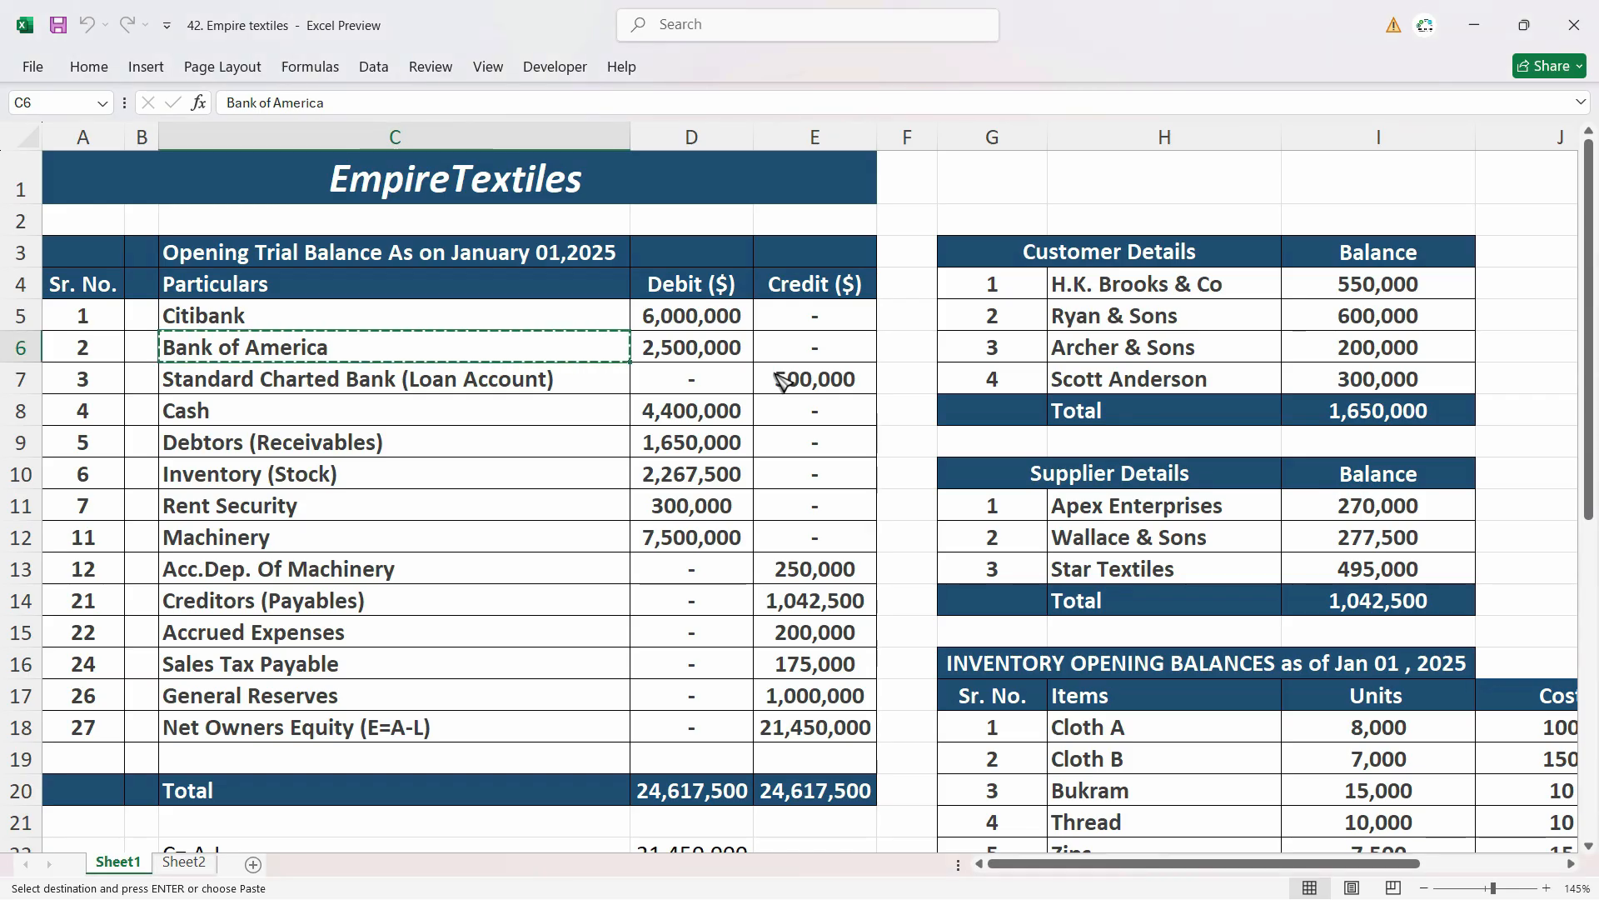
left_click(685, 346)
key("ctrl+c")
key("alt+Tab")
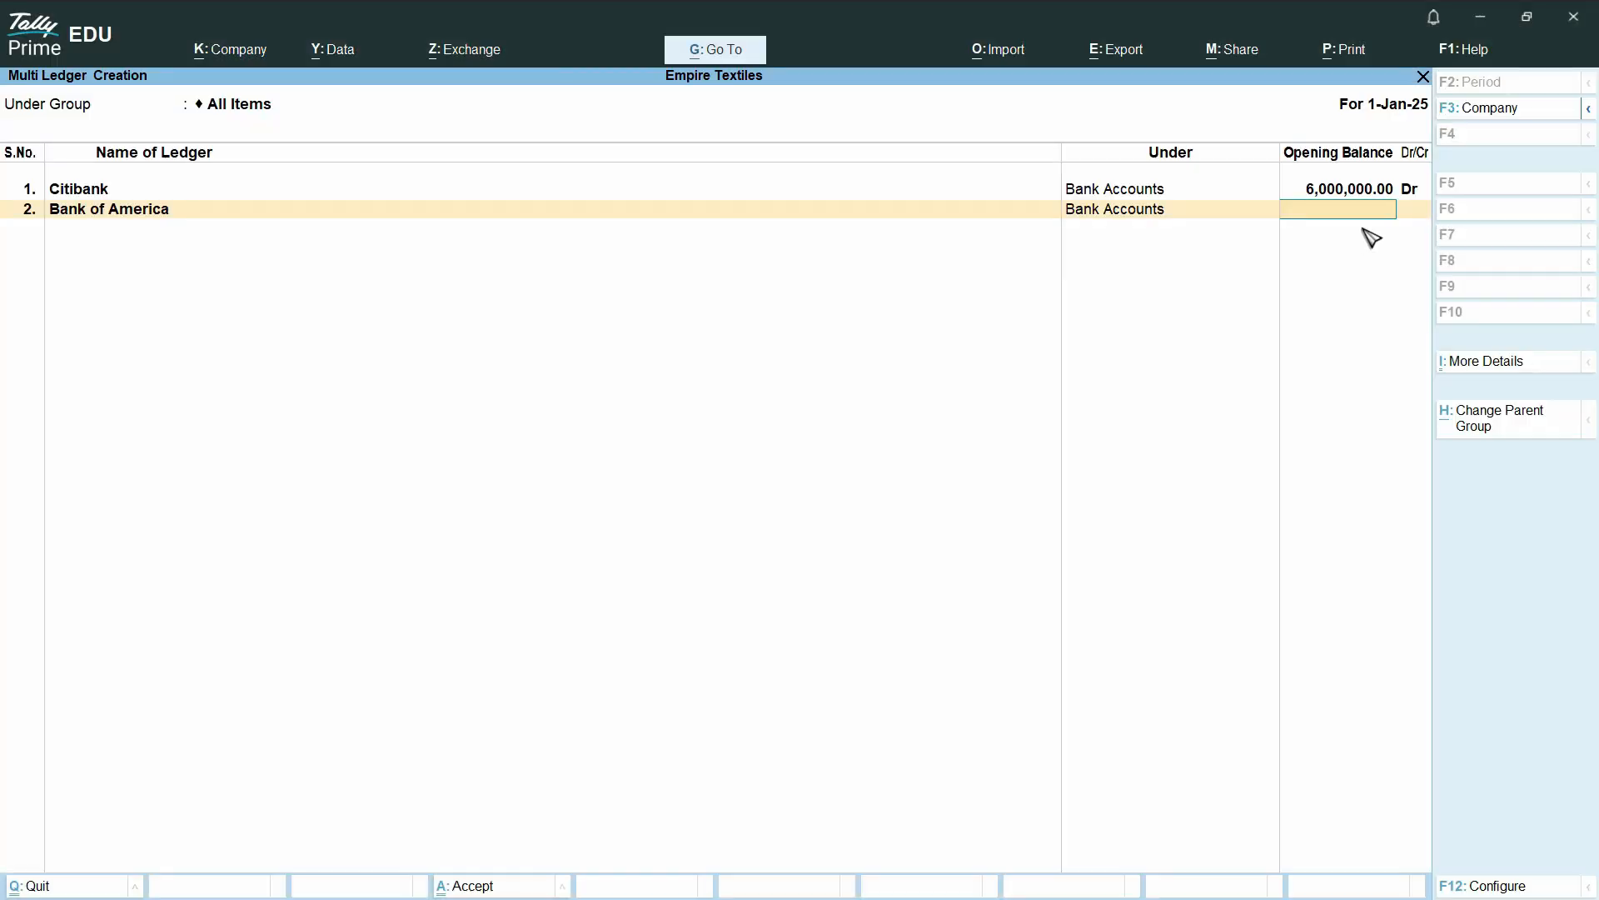
key("ctrl+v")
key("Return")
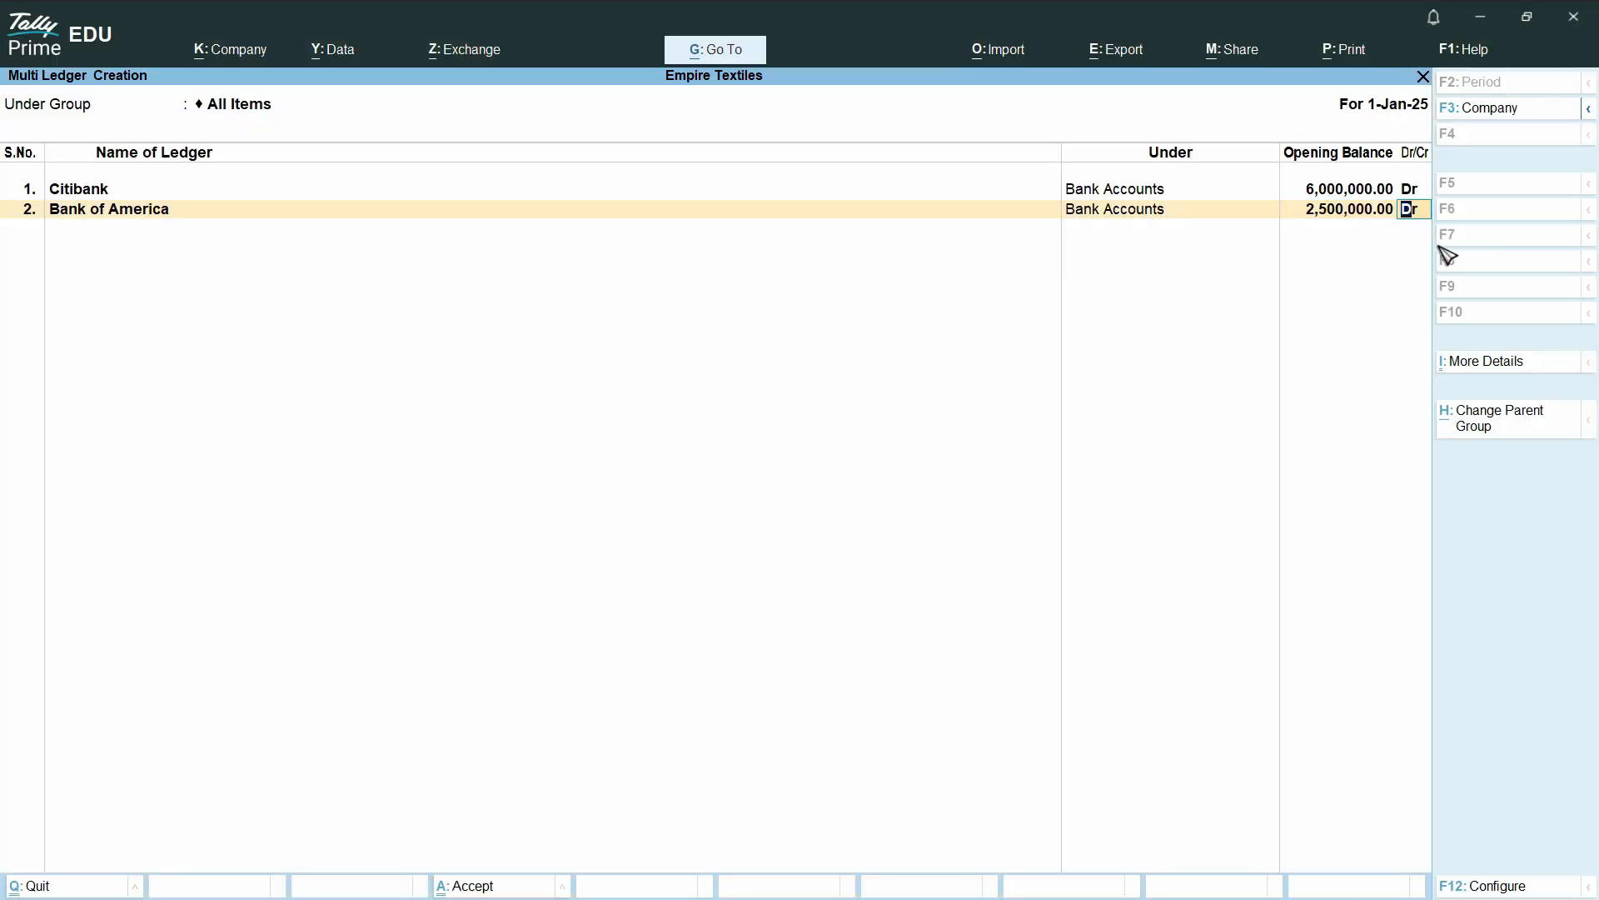
key("Return")
Copy Standard Charted Bank (Loan Account) from the Excel workbook into the third TallyPrime ledger row and place it under Loans (Liability)
key("alt+Tab")
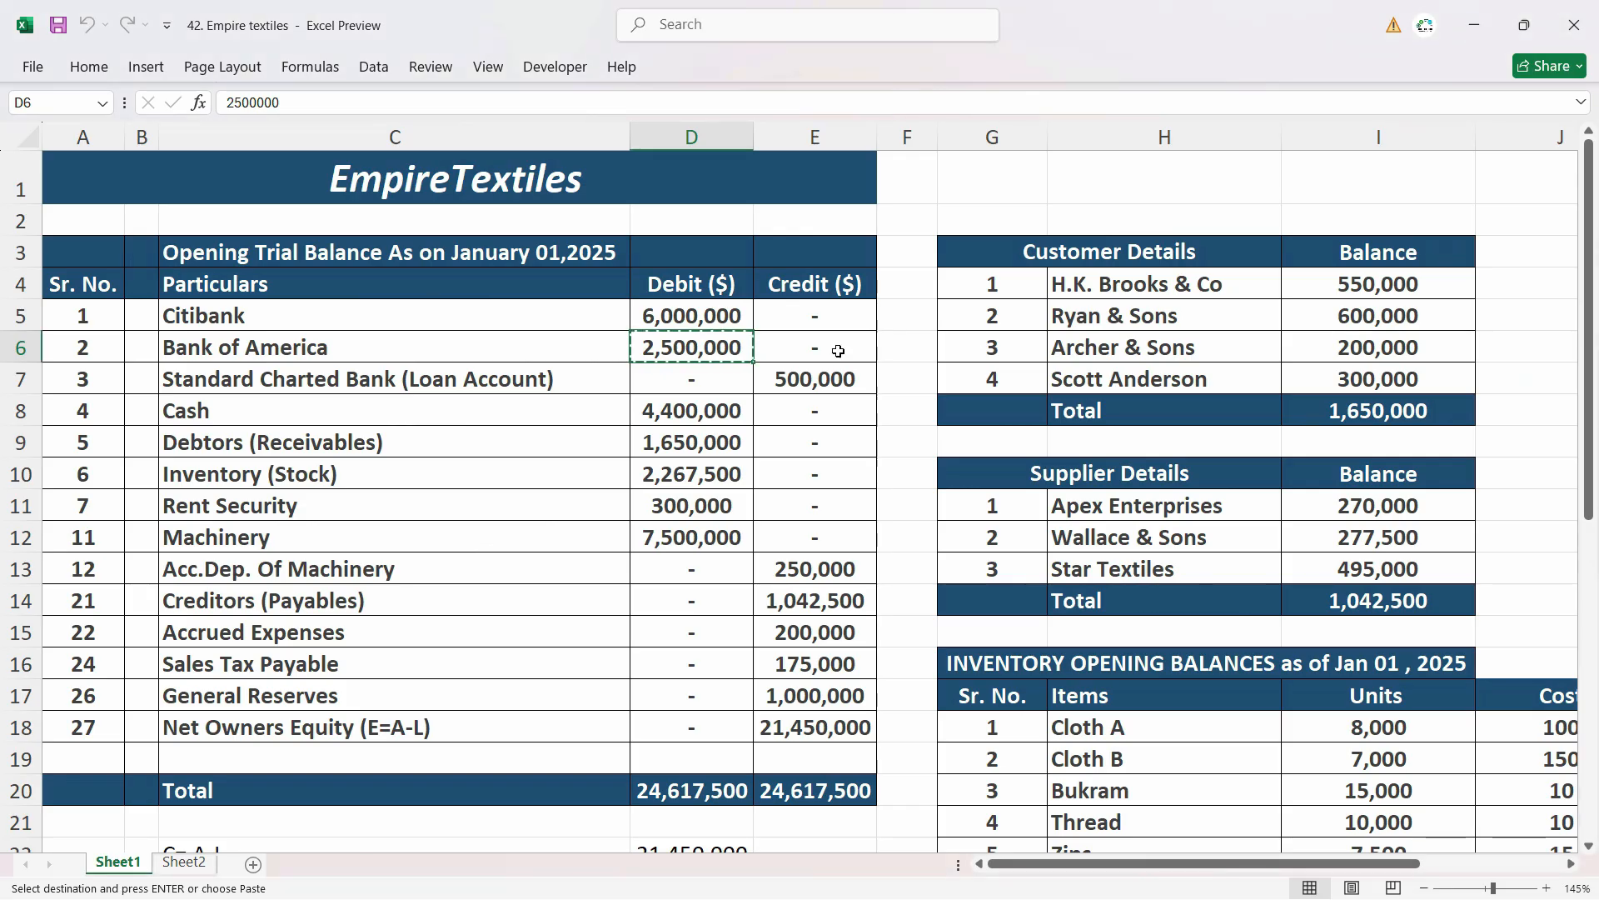
left_click(345, 387)
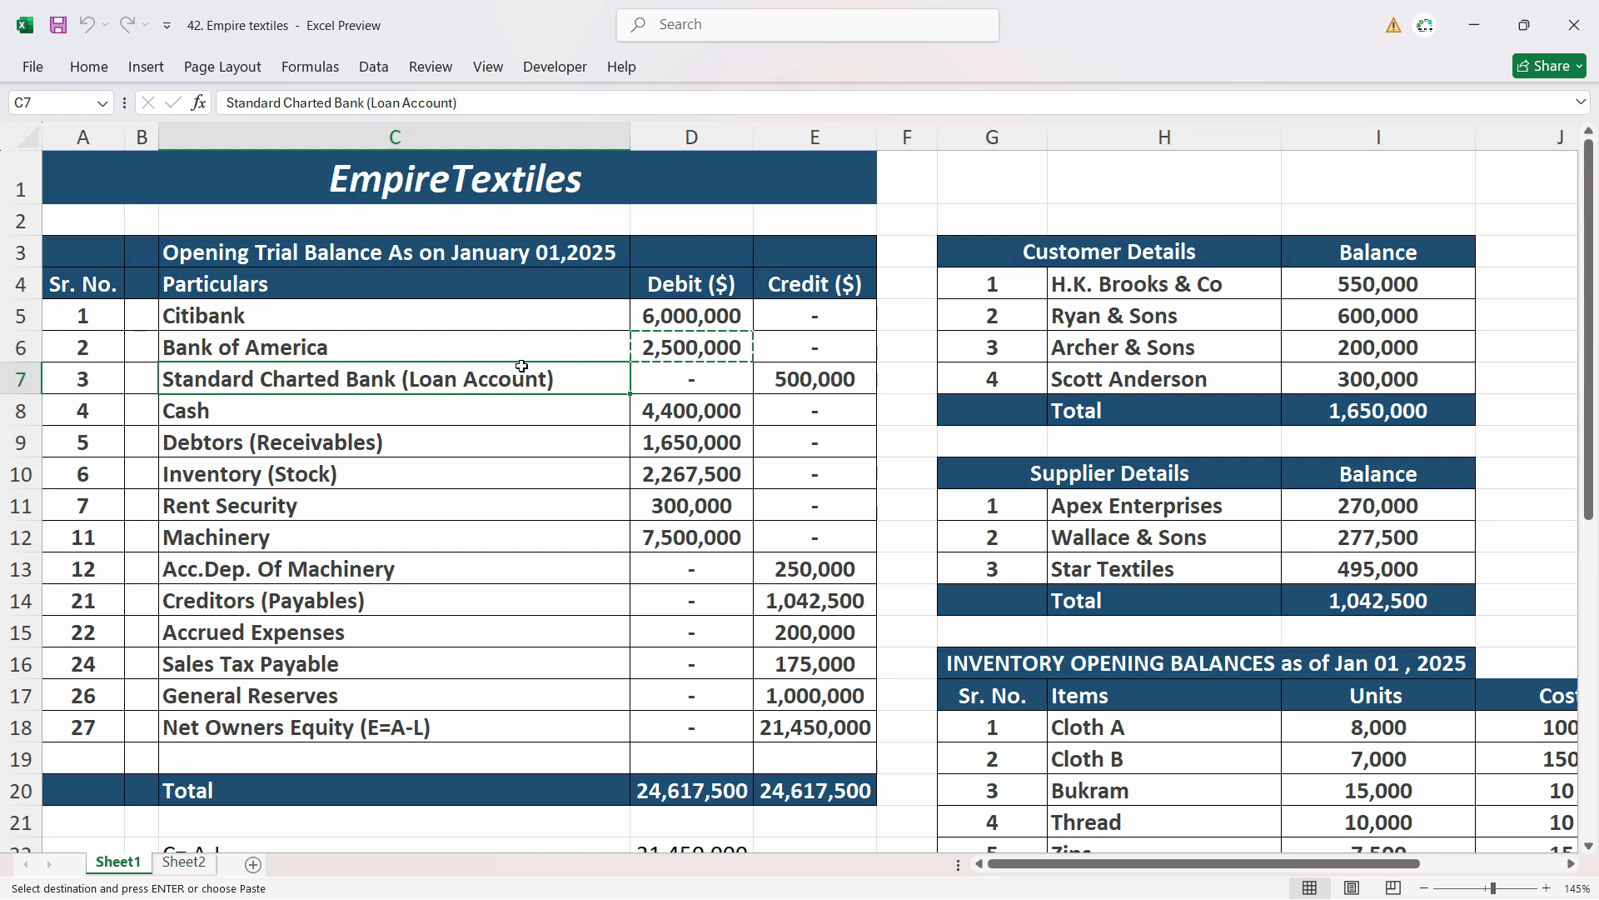
key("Escape")
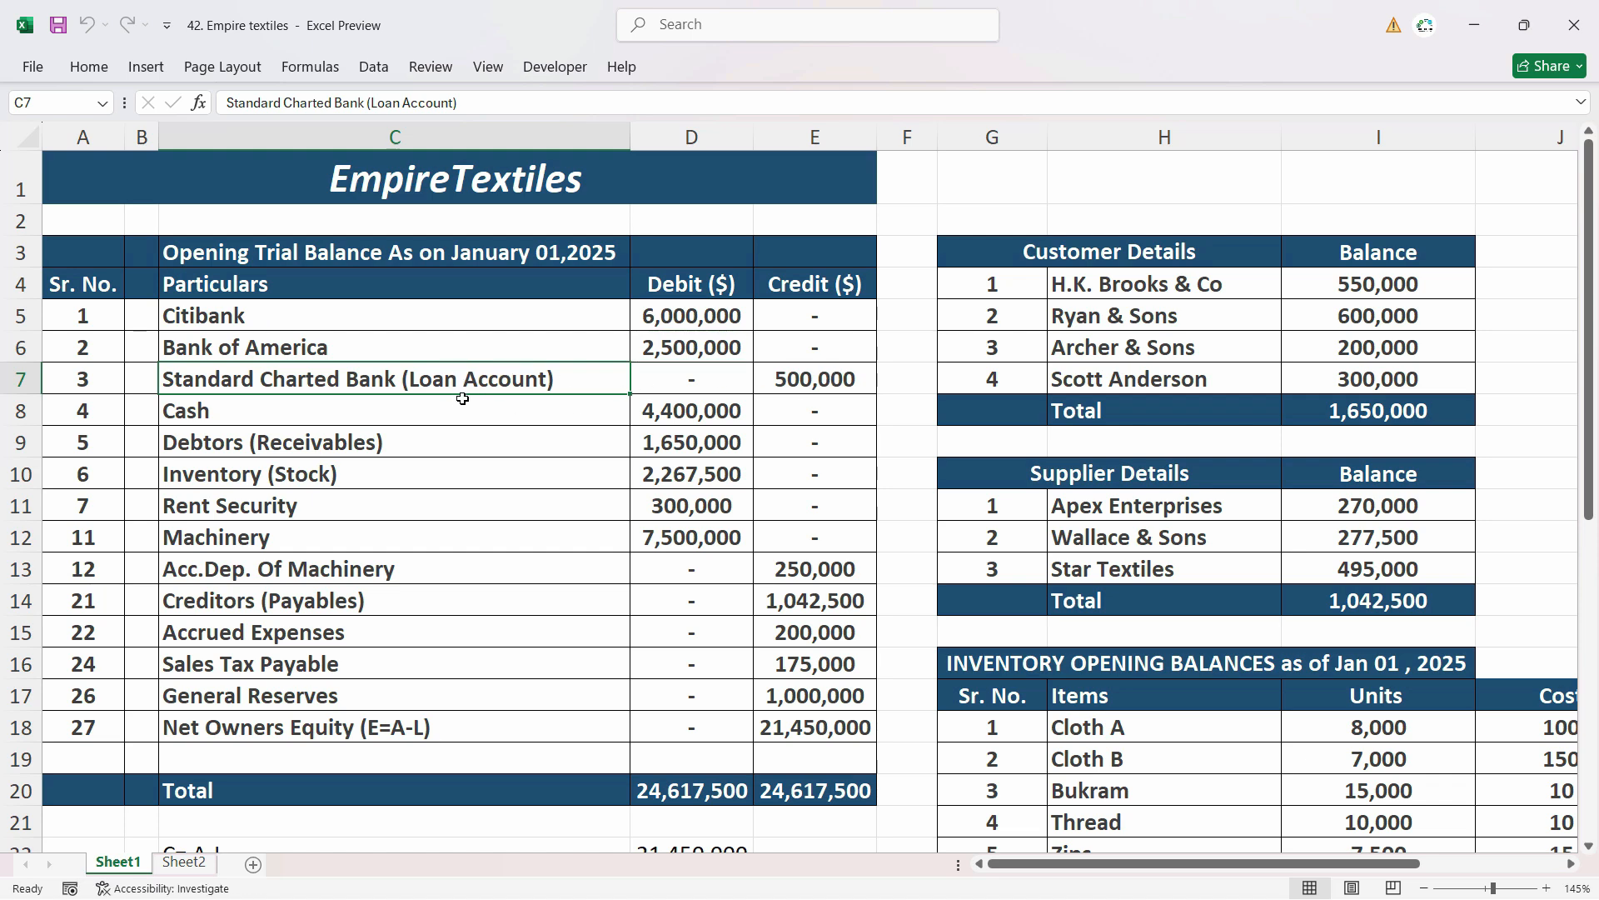
key("ctrl+c")
key("alt+Tab")
key("ctrl+alt+v")
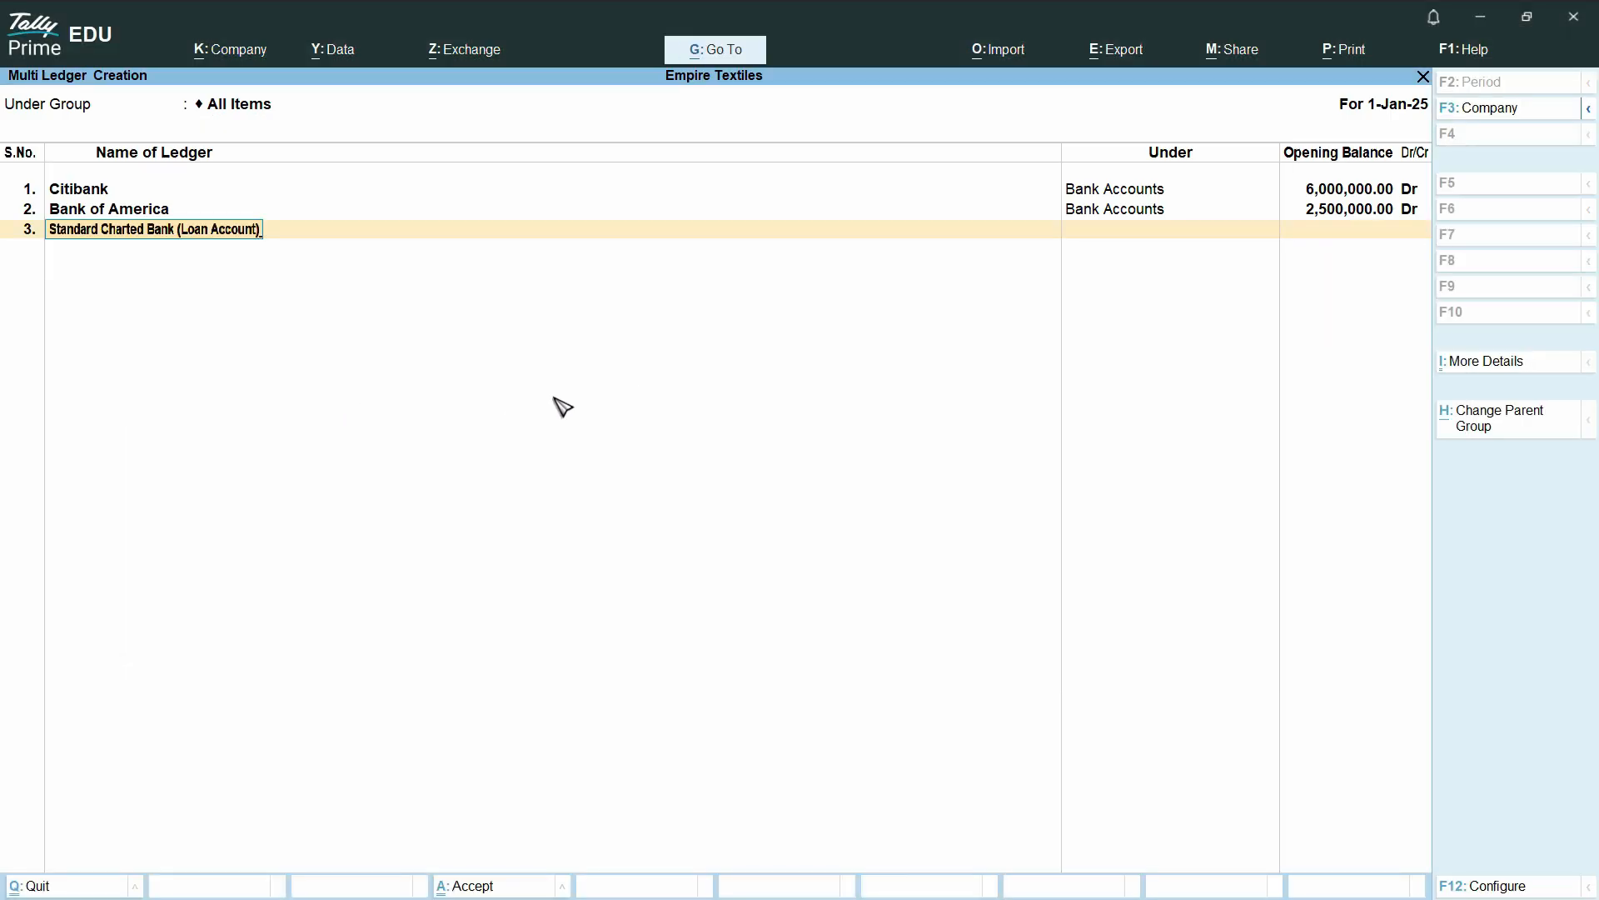
key("Return")
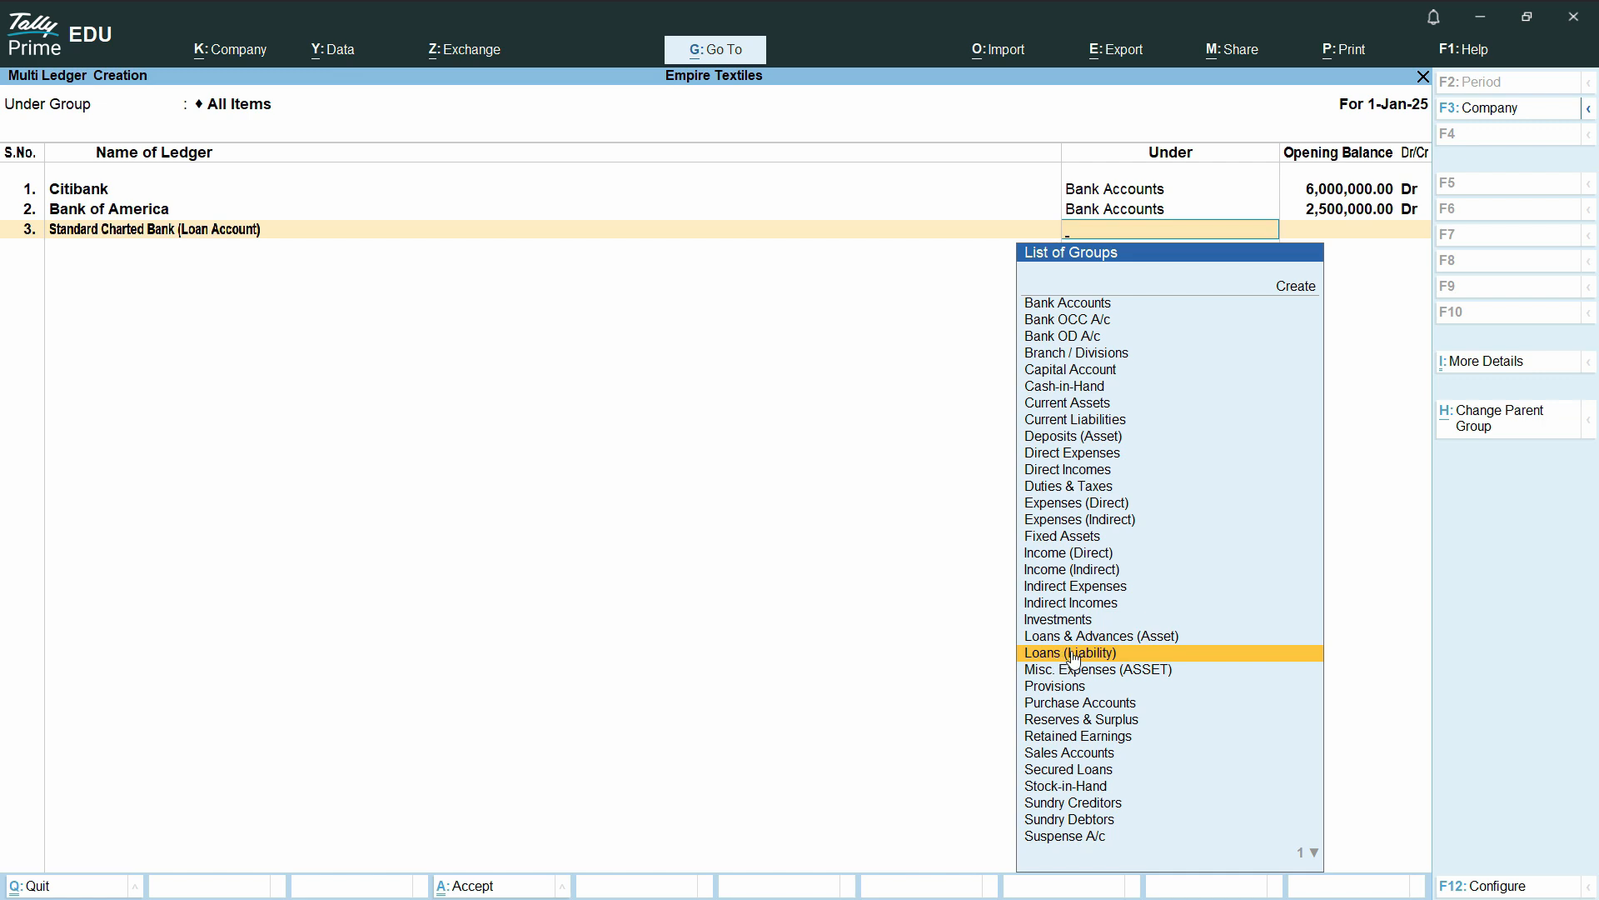
left_click(1079, 657)
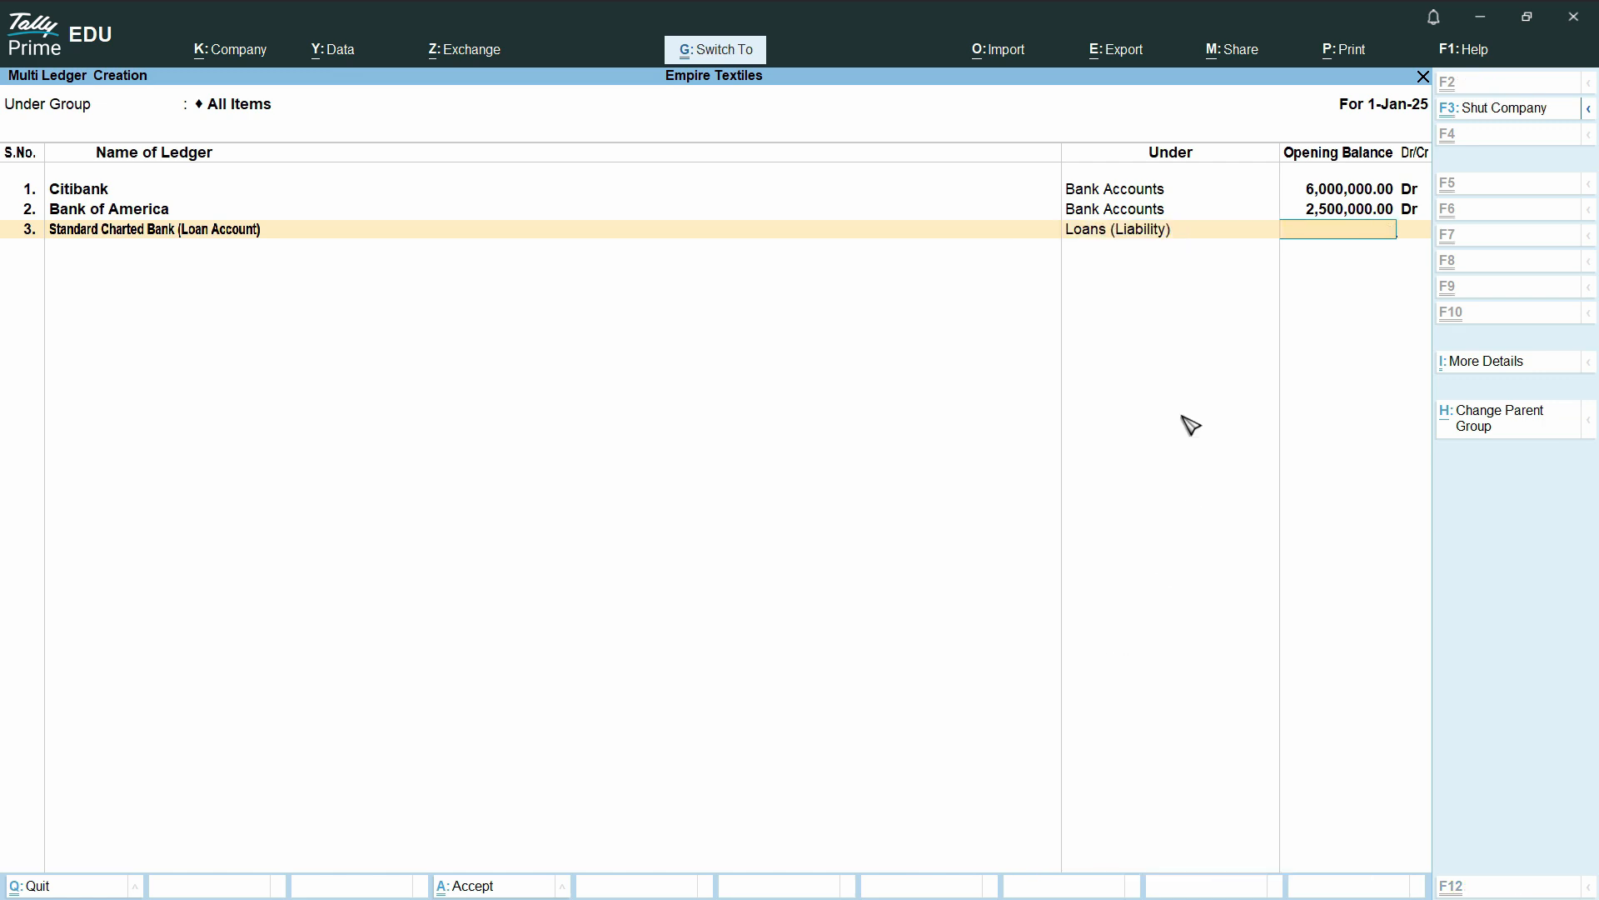
Enter an opening balance of 500,000 Cr for the Standard Charted Bank (Loan Account) ledger
type("500,000")
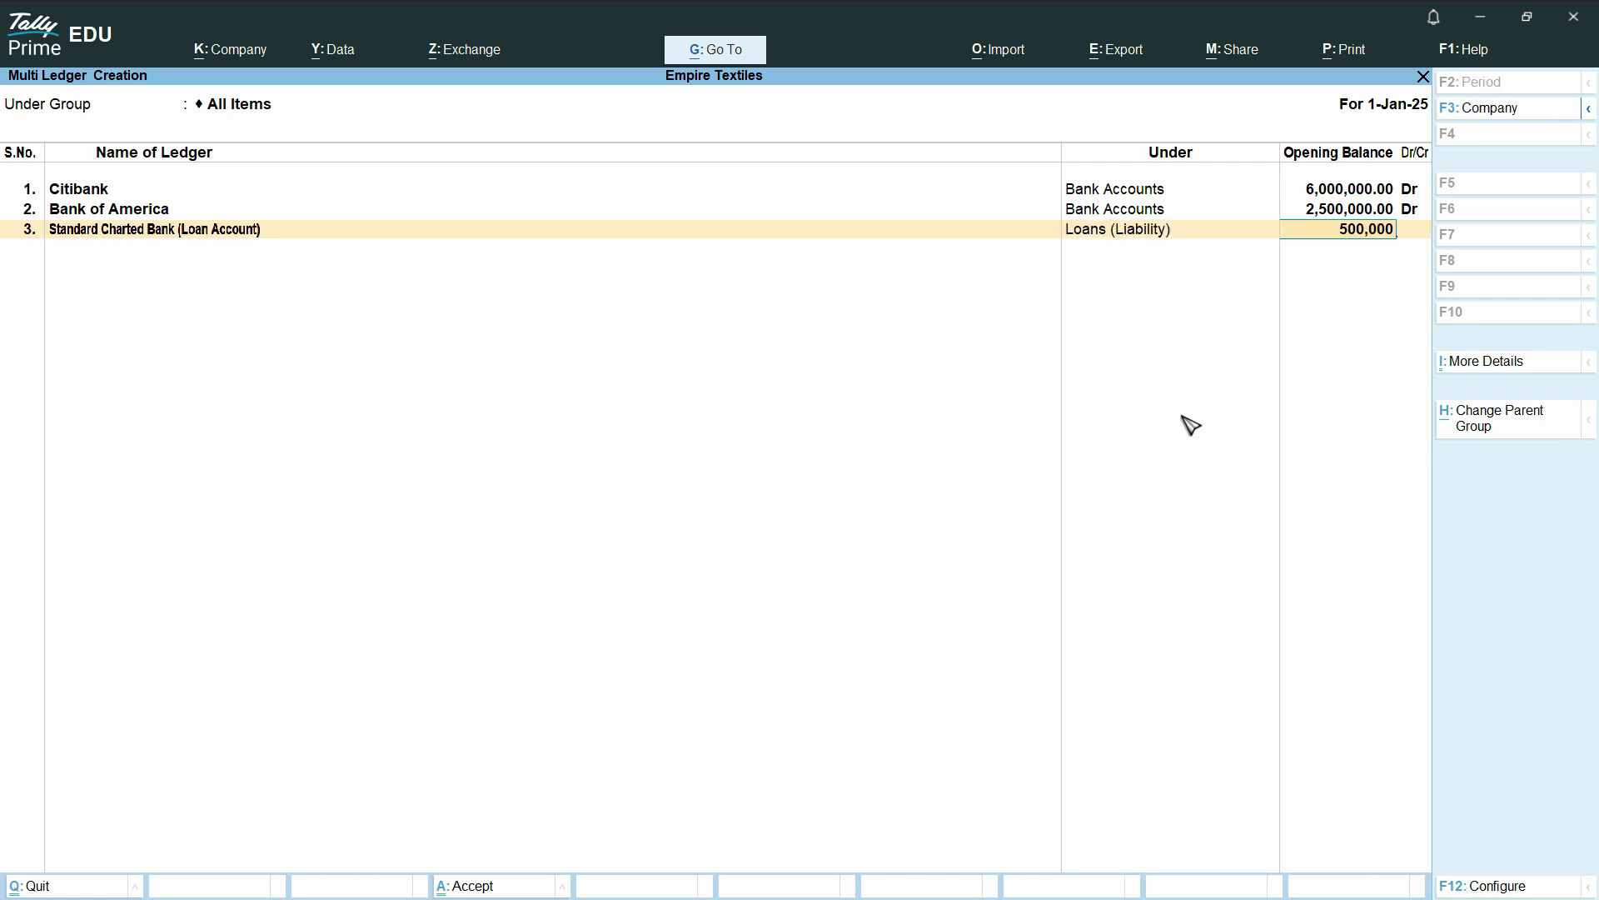
key("Return")
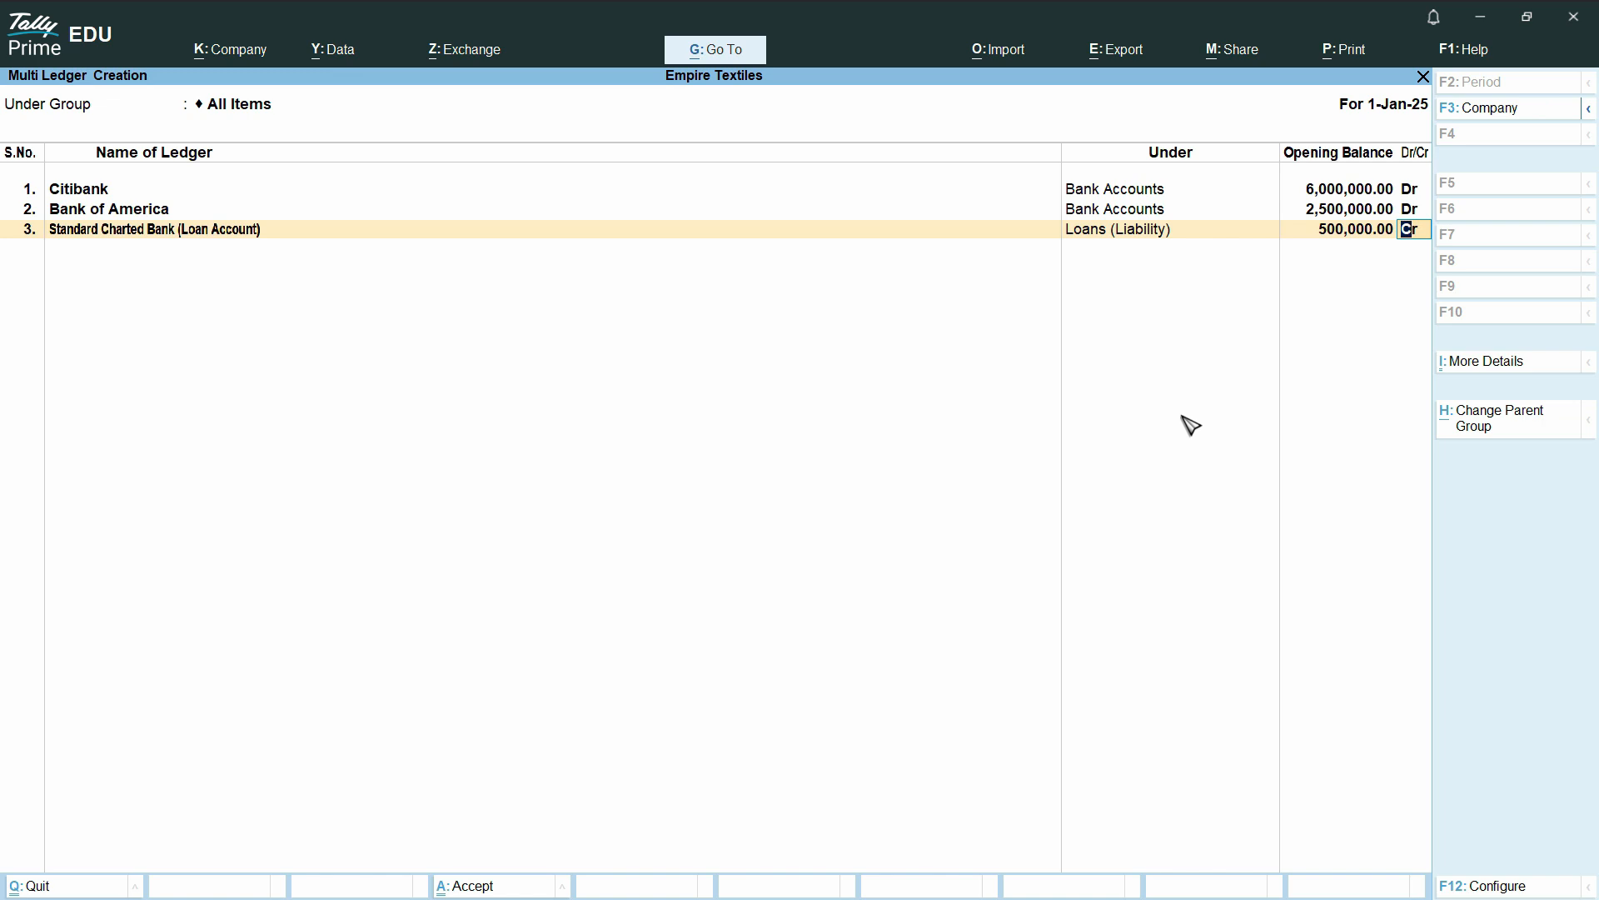
key("ctrl+4")
key("Return")
Try to add a Cash ledger in the fourth TallyPrime row, copying its name from the Excel trial balance
key("alt+Tab")
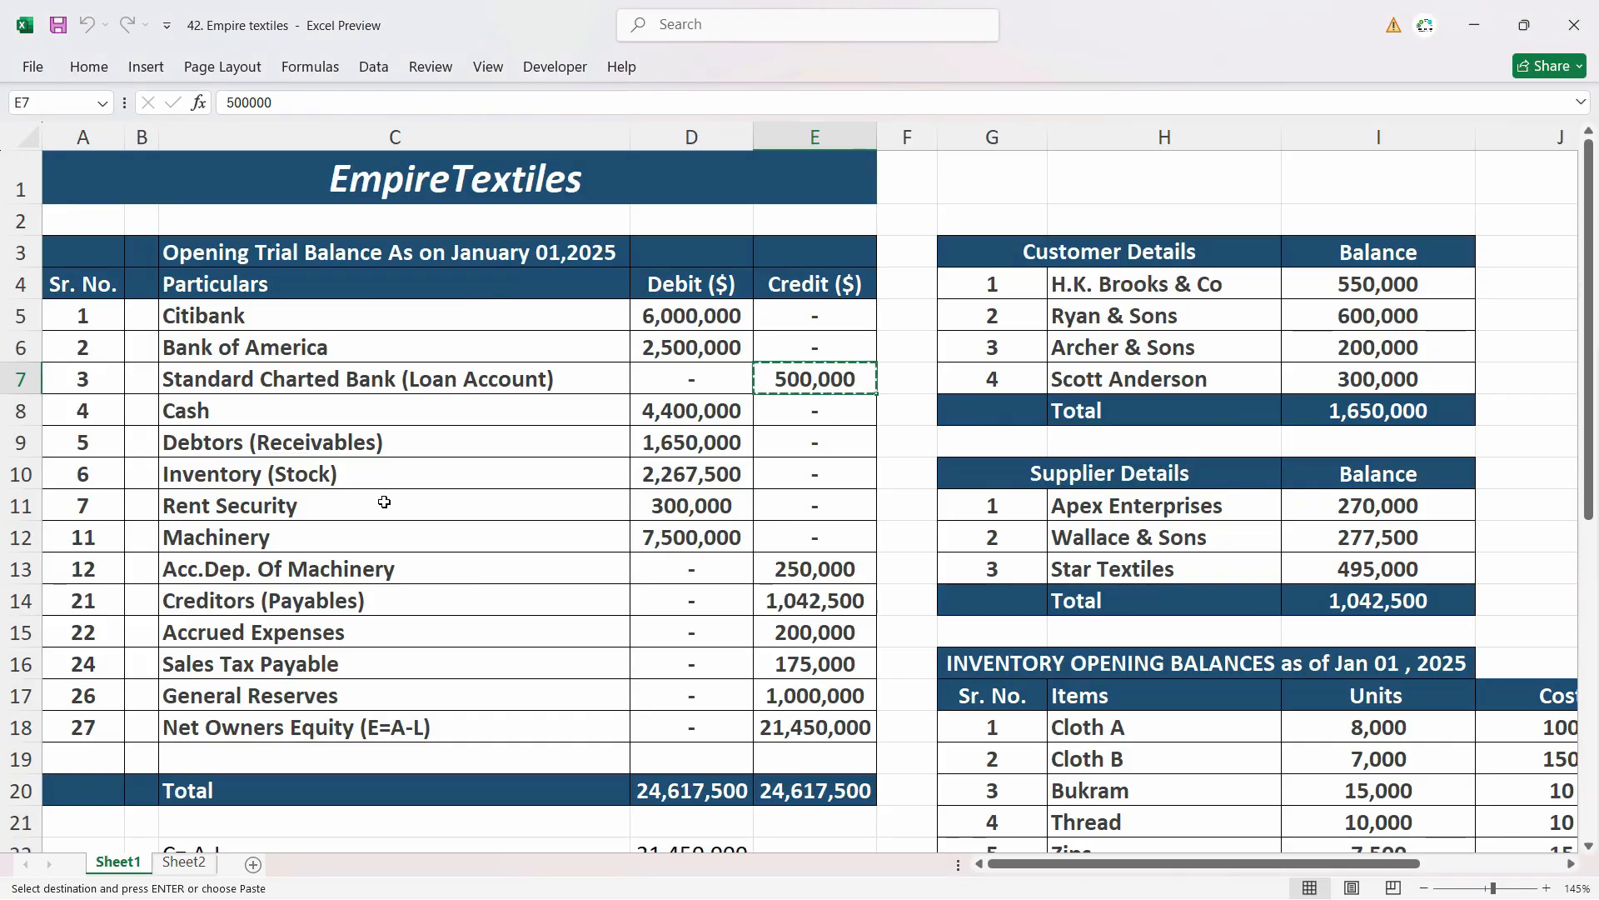
left_click(200, 411)
key("ctrl+c")
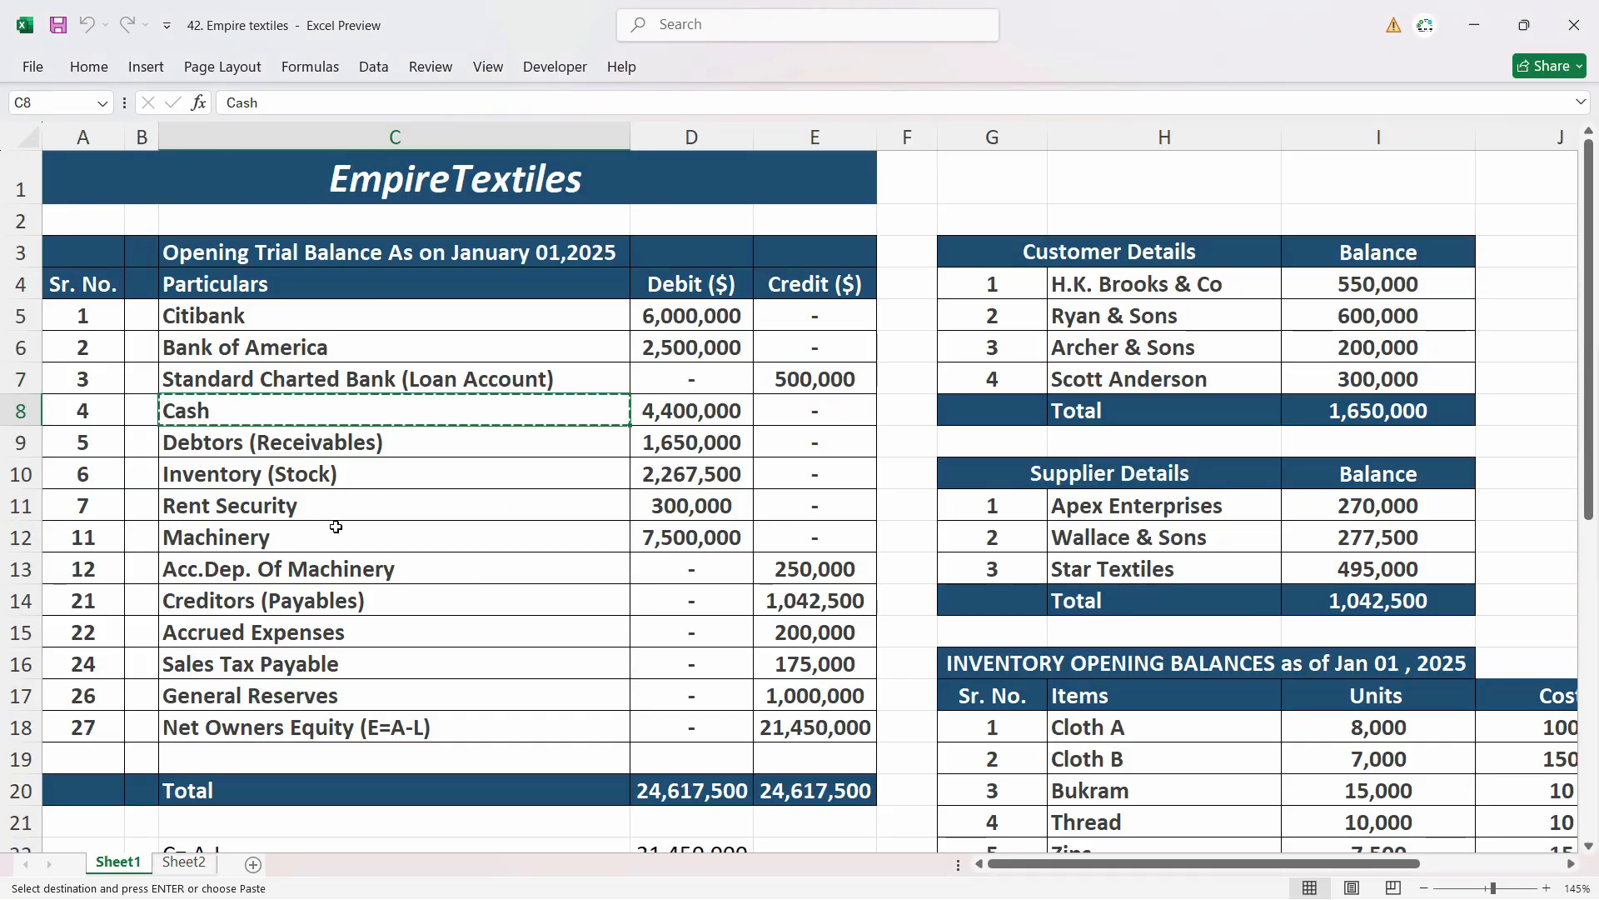
key("alt+Tab")
key("ctrl+alt+v")
key("Return")
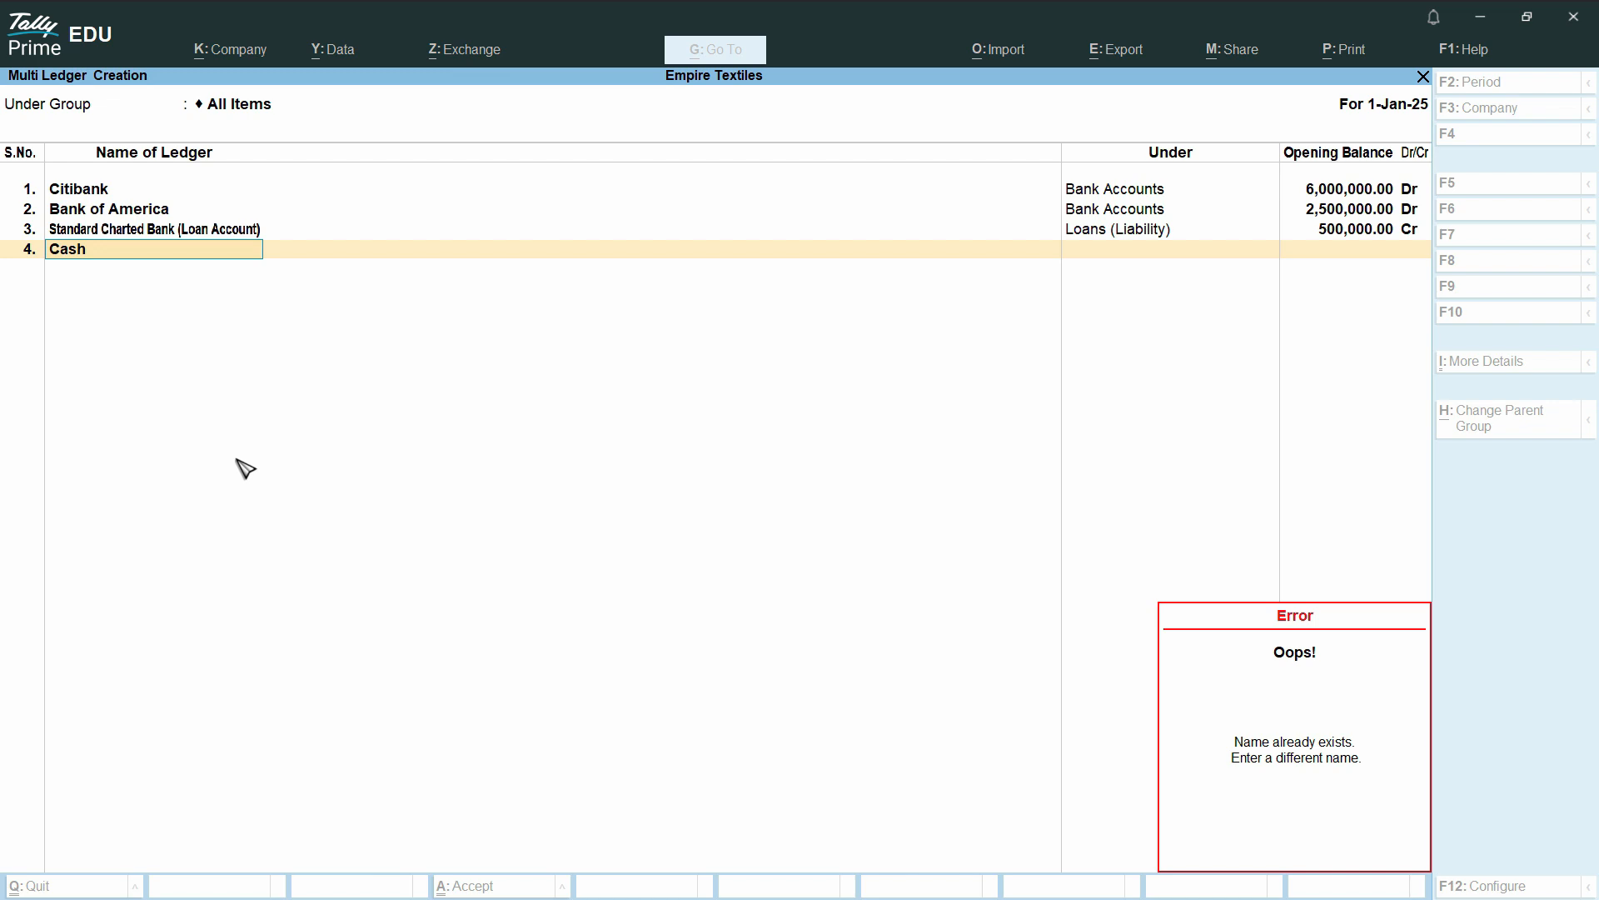
key("Escape")
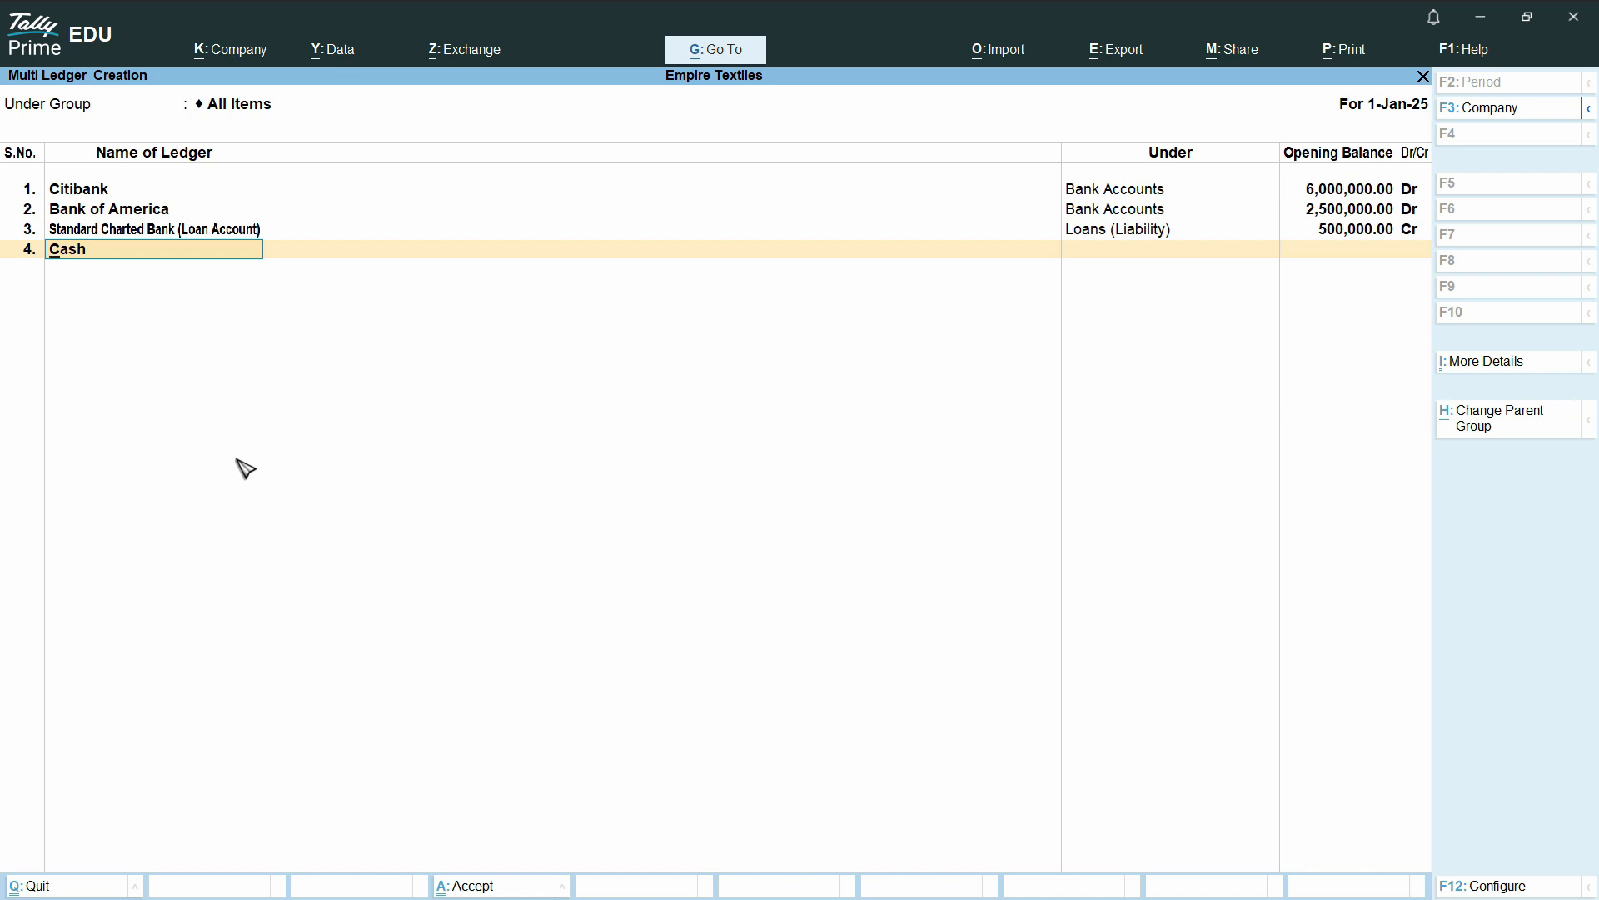
Clear the Cash name from the fourth ledger row, leaving that row blank
key("Delete")
key("Delete")
key("Delete")
key("Delete")
key("Return")
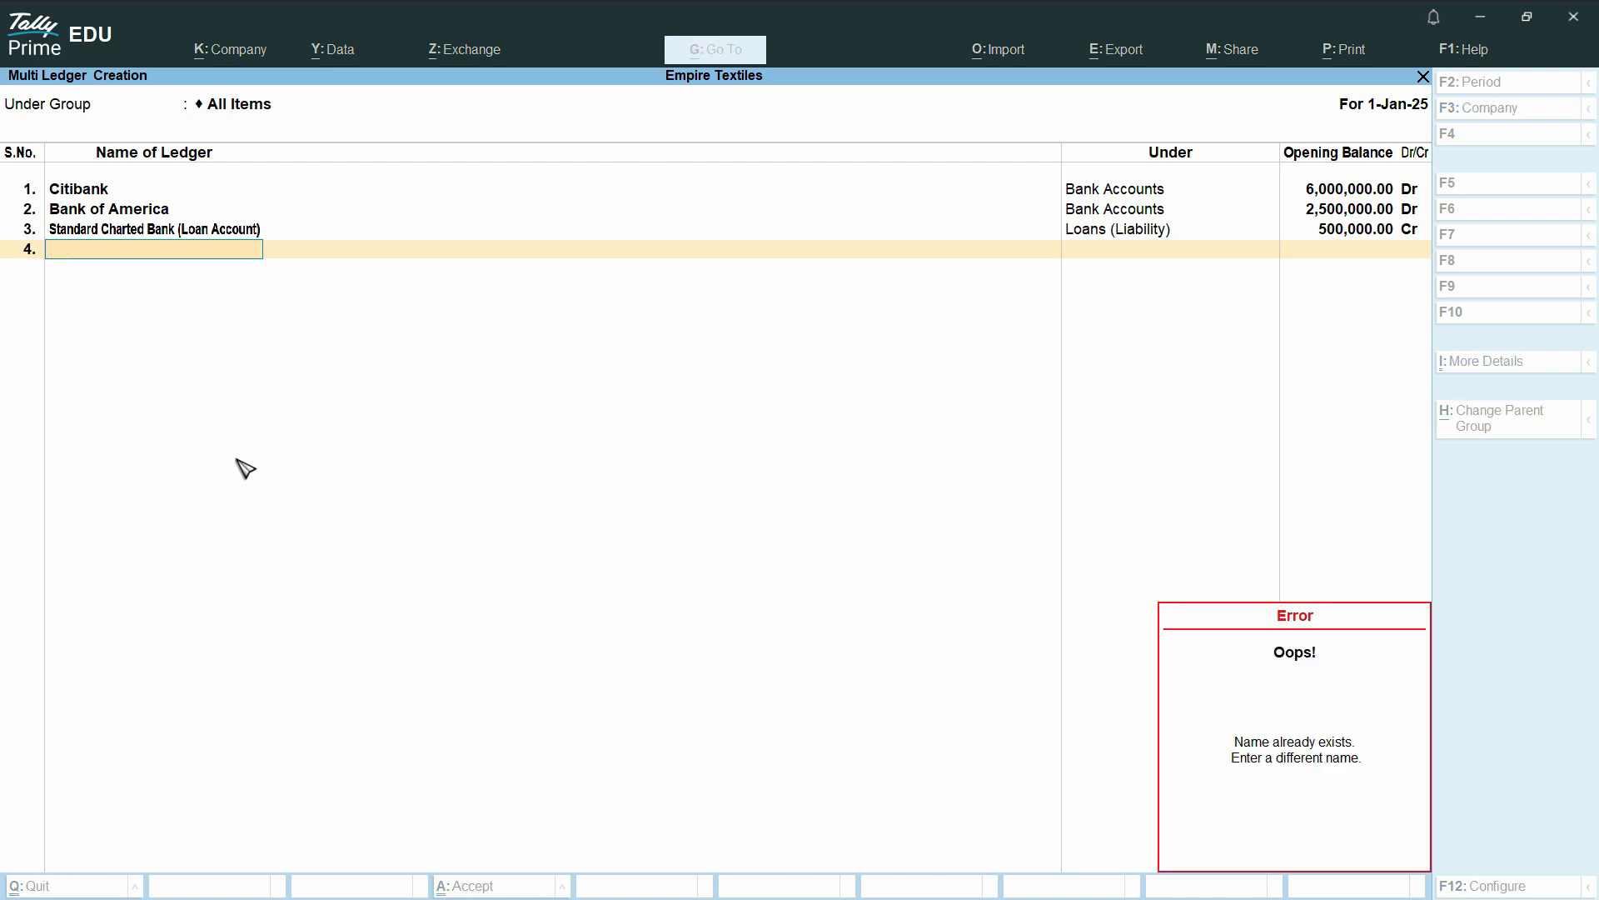
key("Escape")
key("BackSpace")
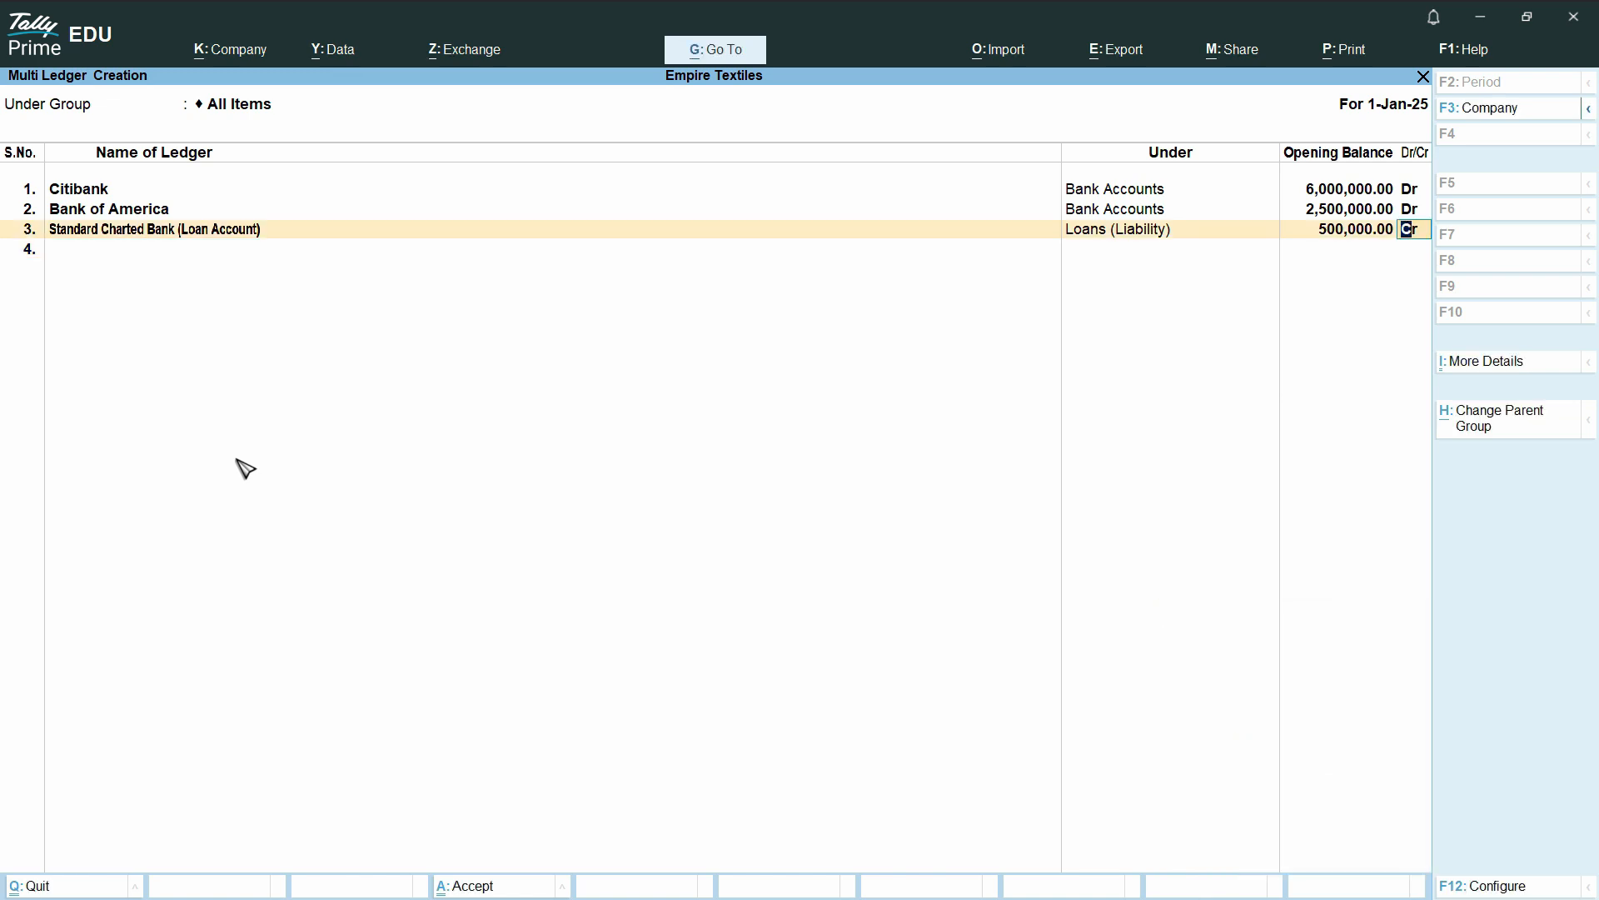
key("Return")
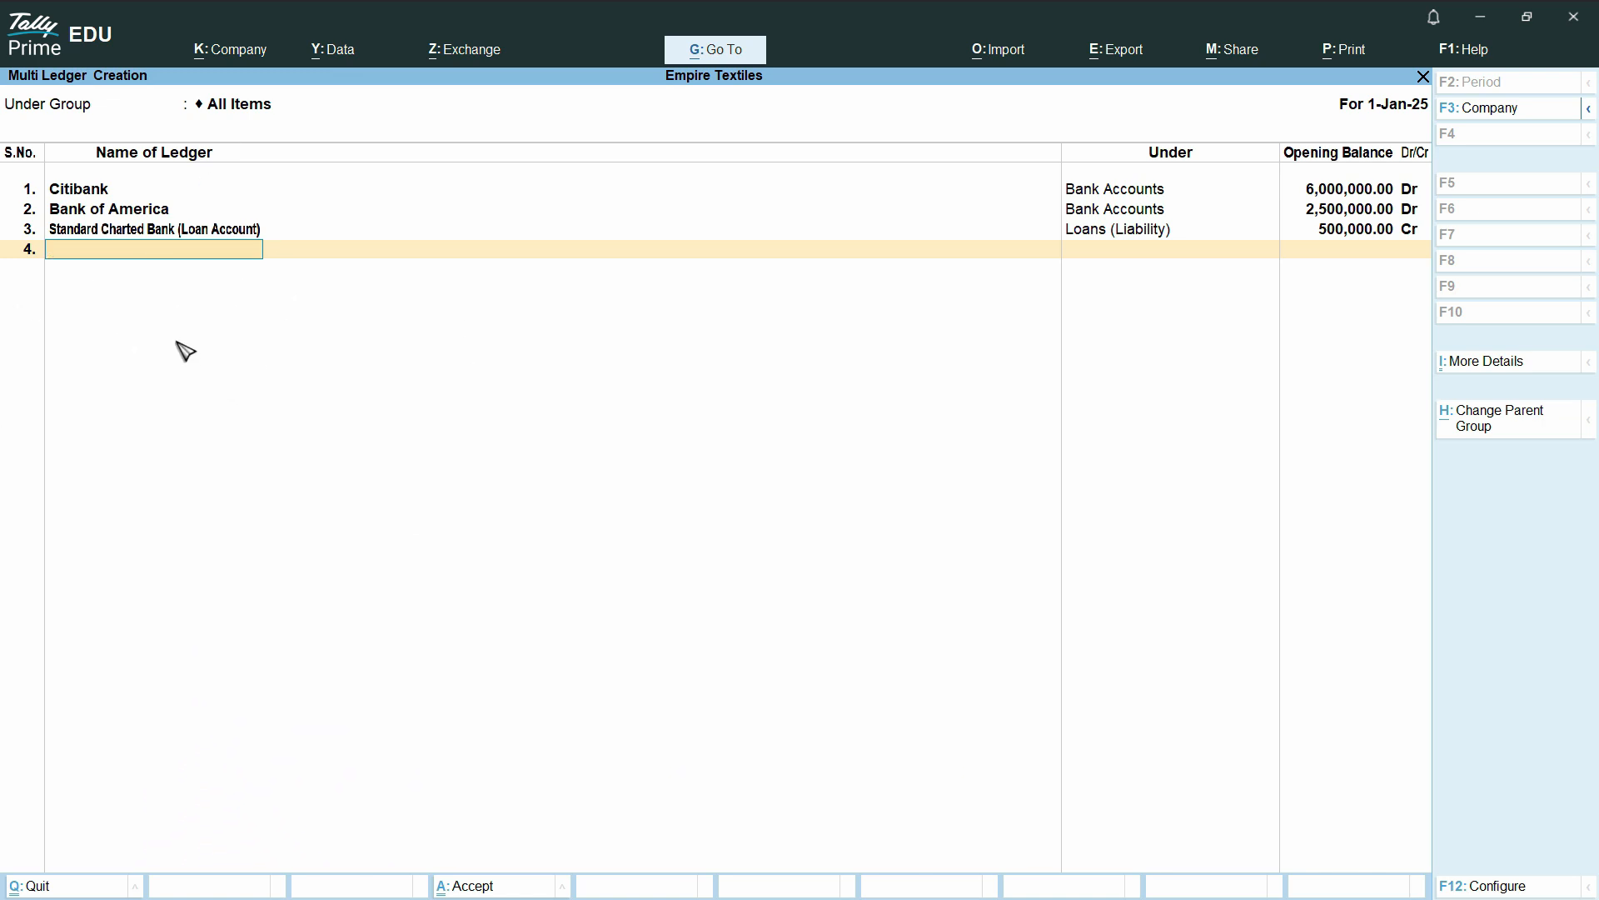
Save the three bank ledgers, leave Multi Ledger Creation and return to the Gateway of Tally
key("ctrl")
key("ctrl+q")
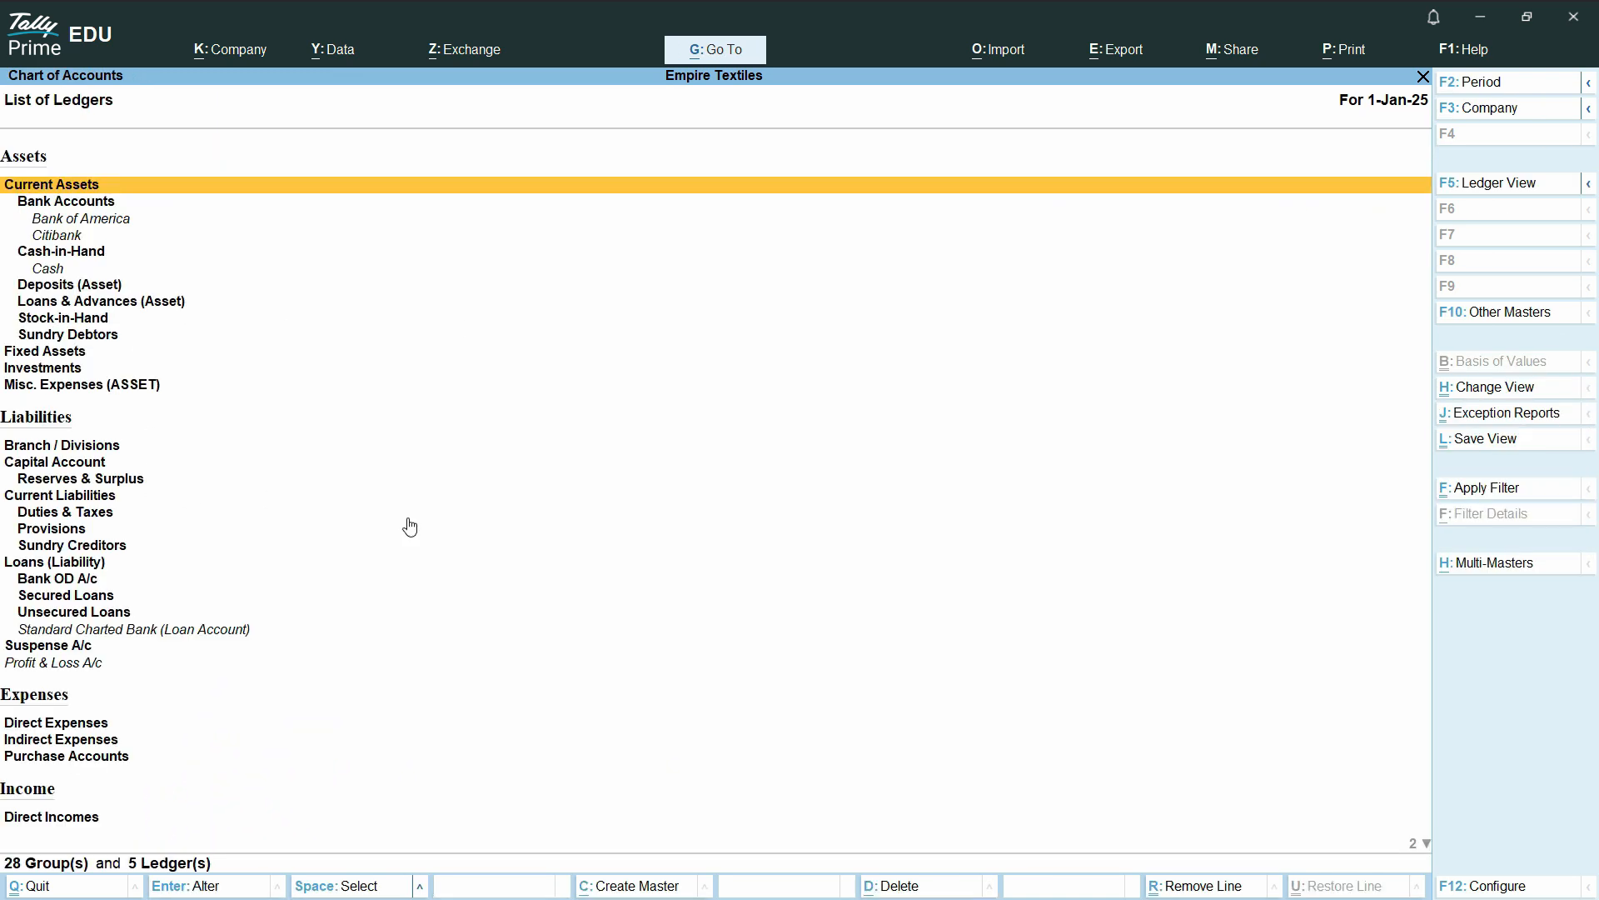
key("Escape")
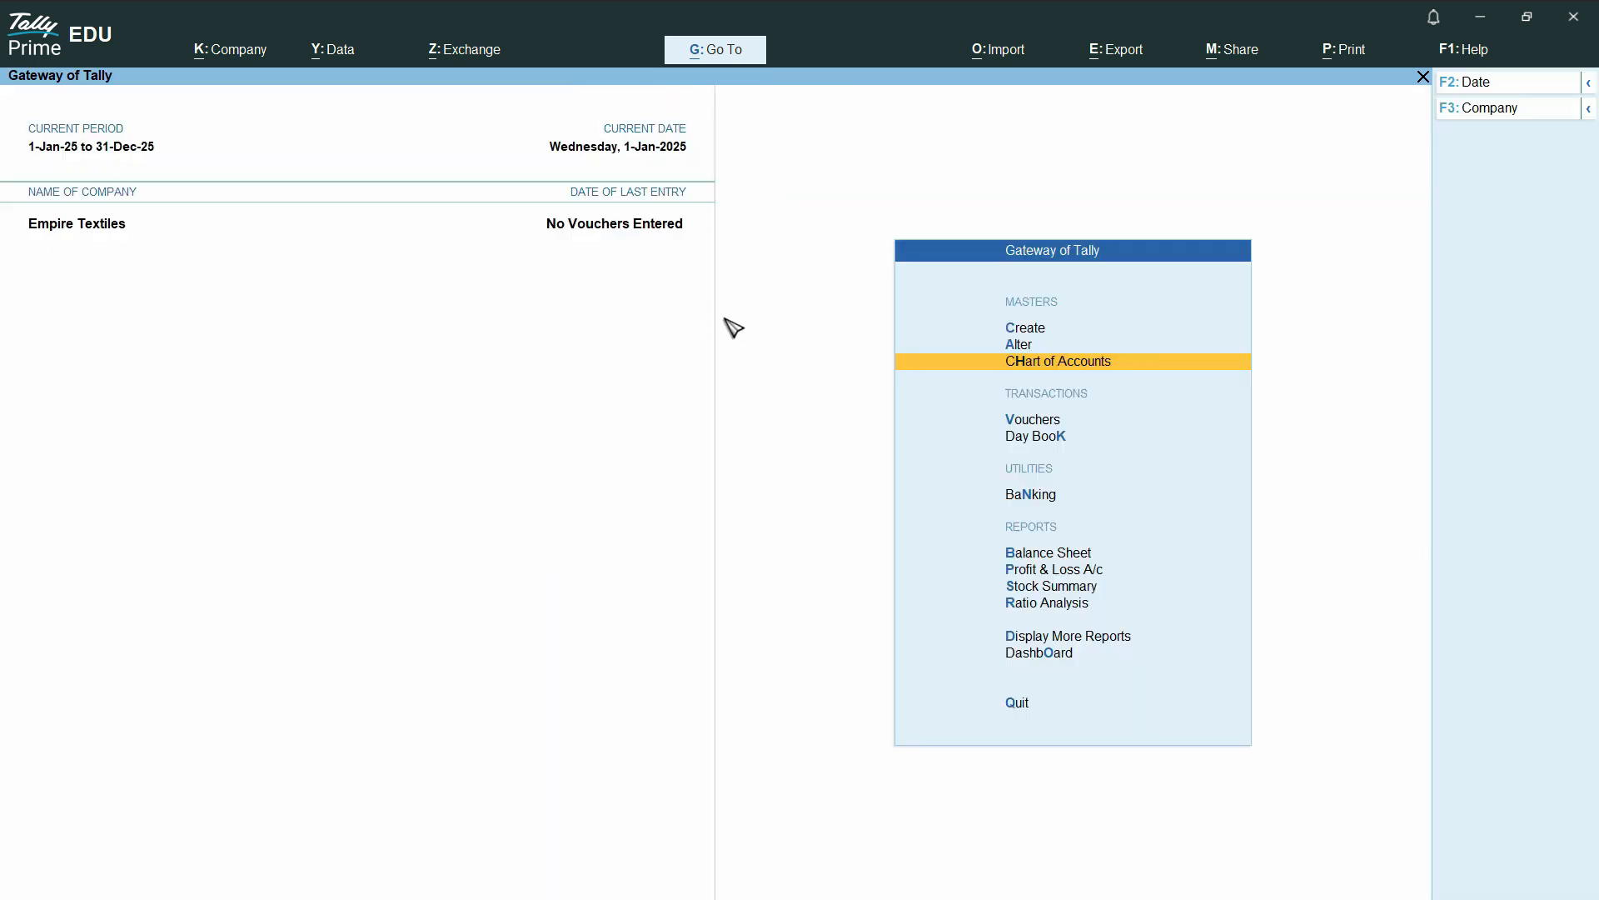
Review the three bank accounts and the Cash row in the Excel trial balance, and return to TallyPrime
key("alt+Tab")
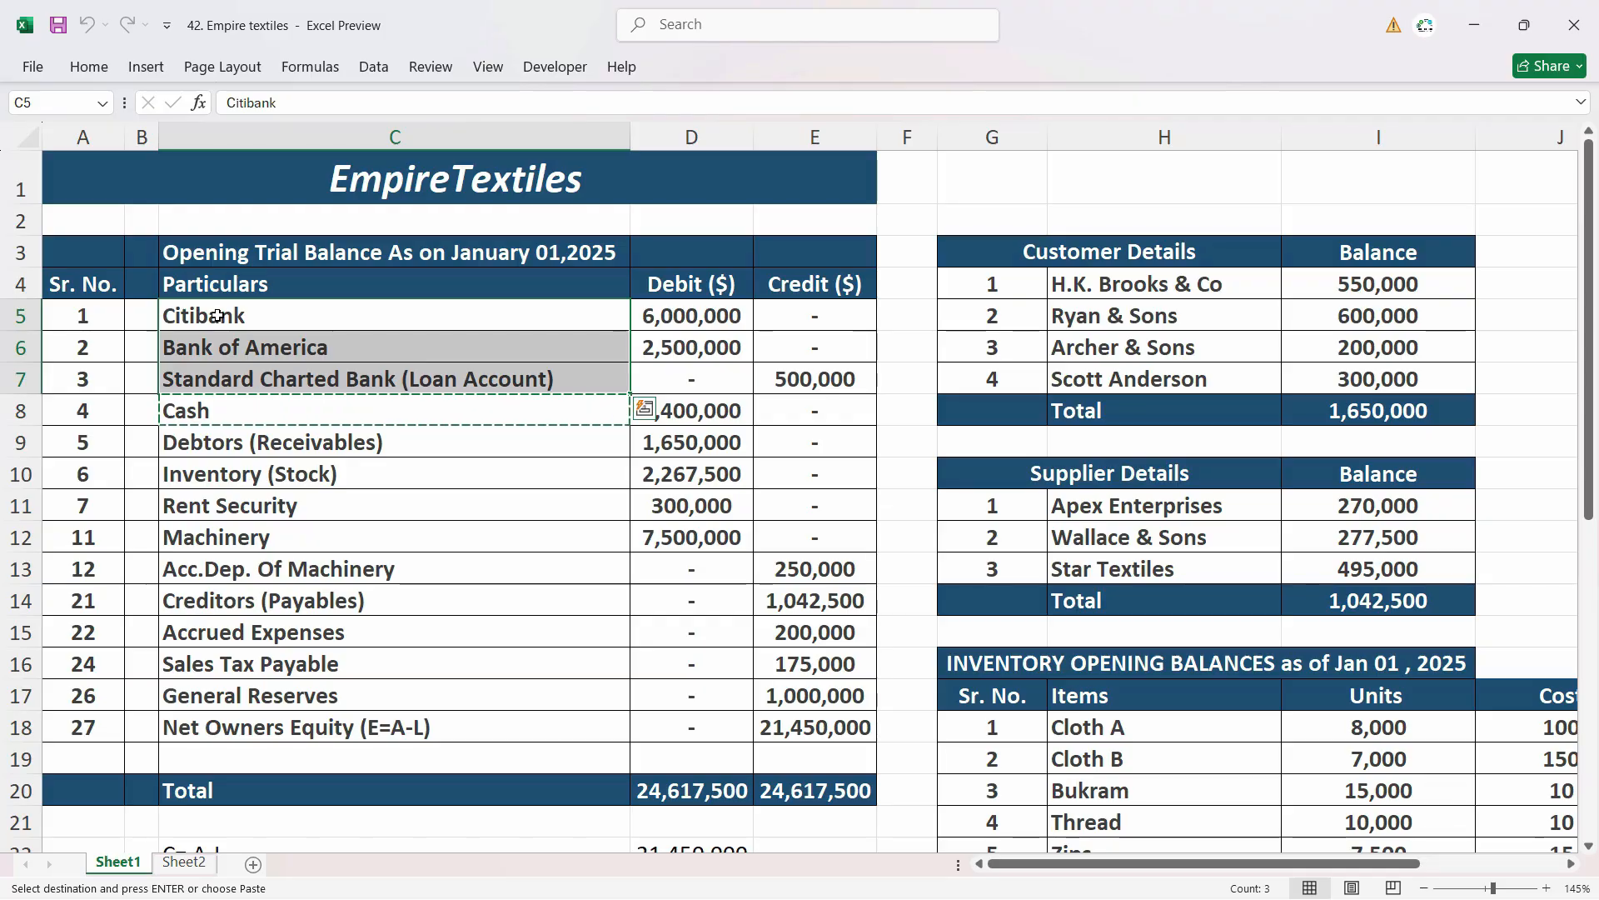
key("alt+Tab")
key("alt+Tab")
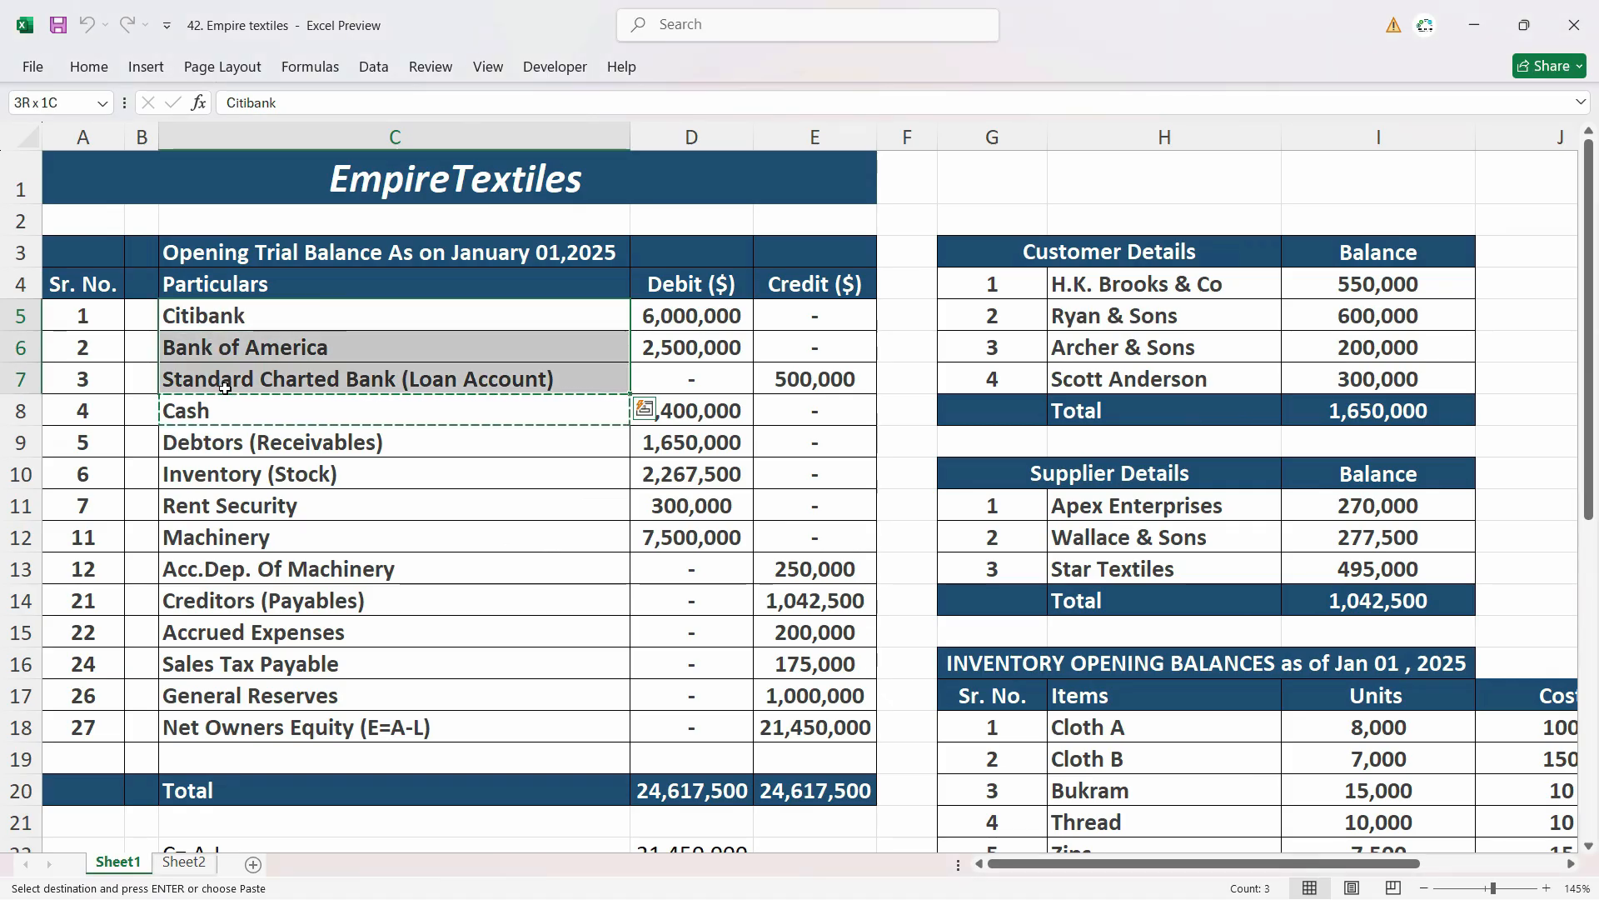
key("alt+Tab")
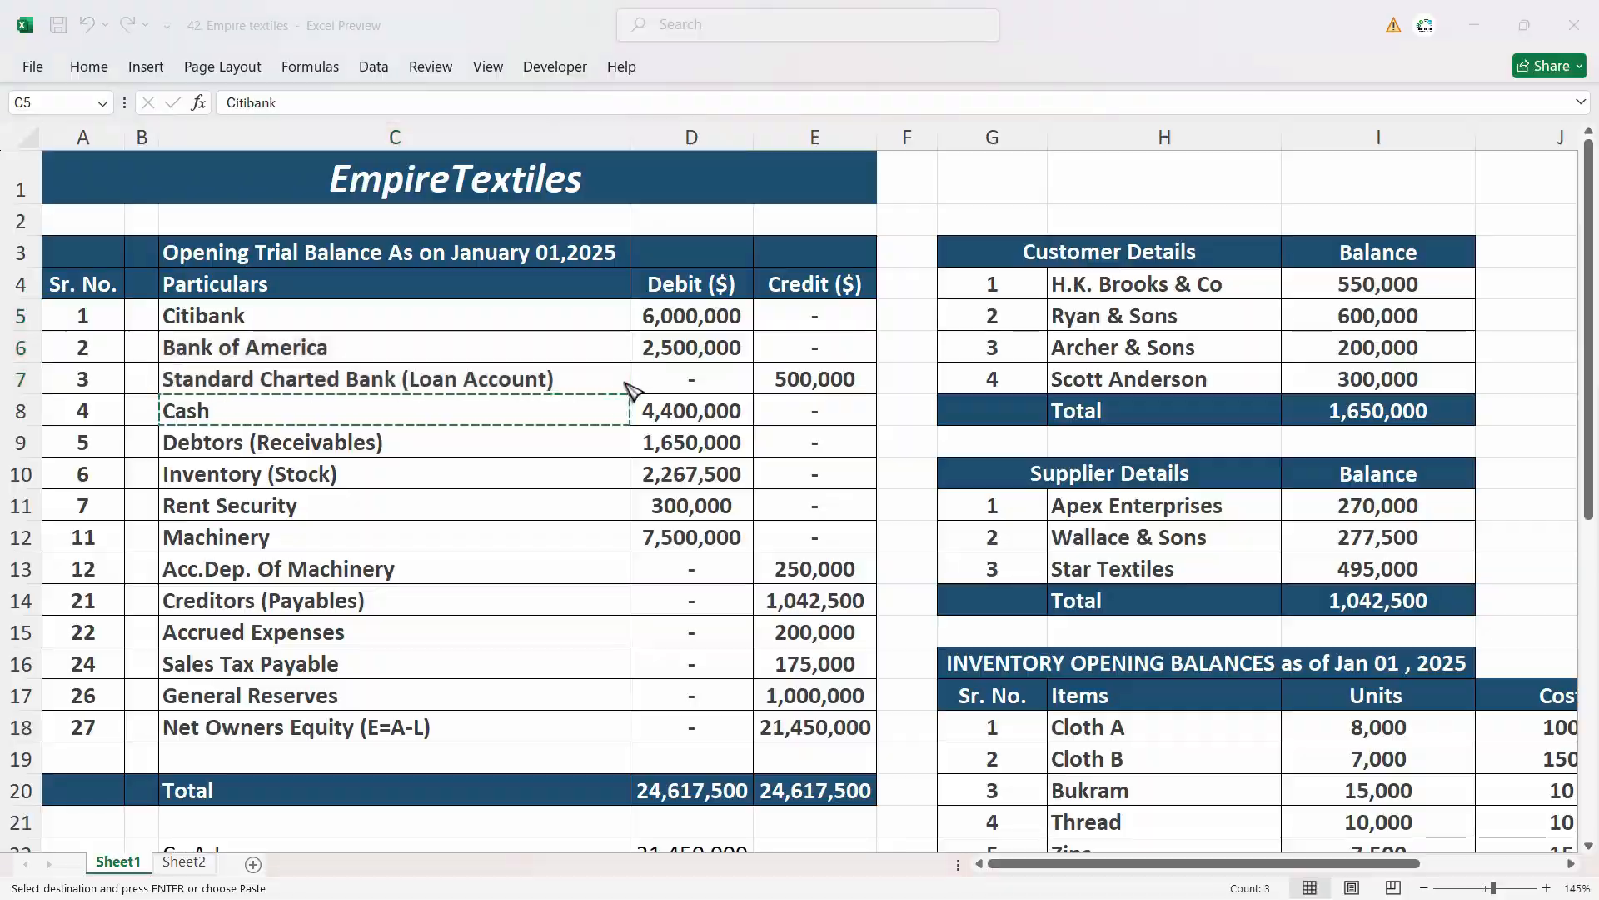
key("alt+Tab")
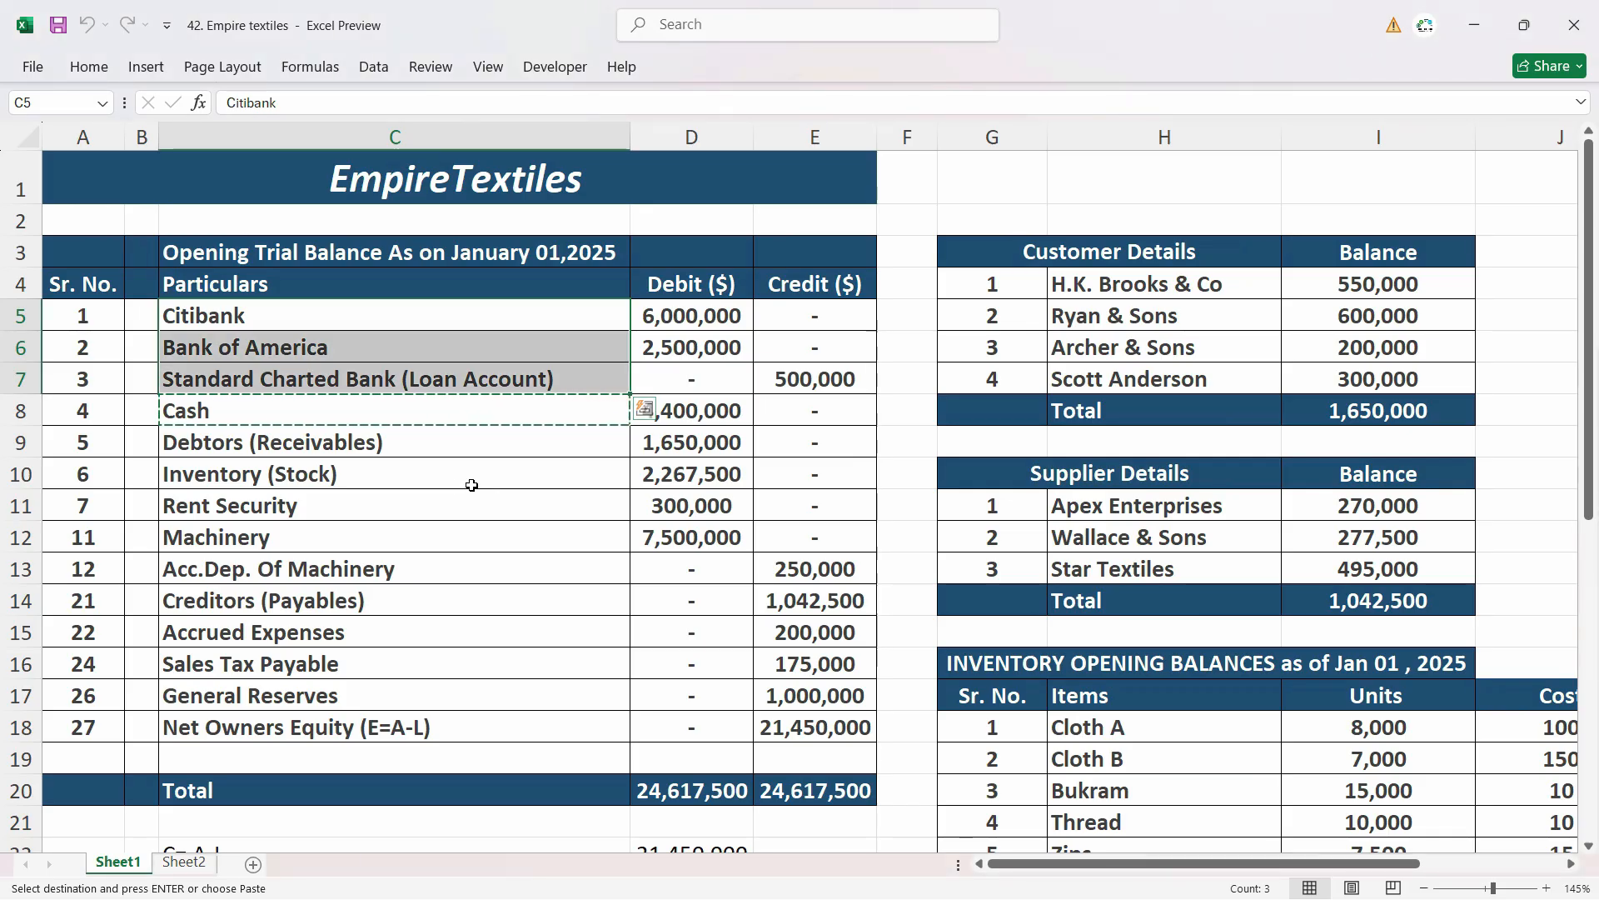
left_click(291, 411)
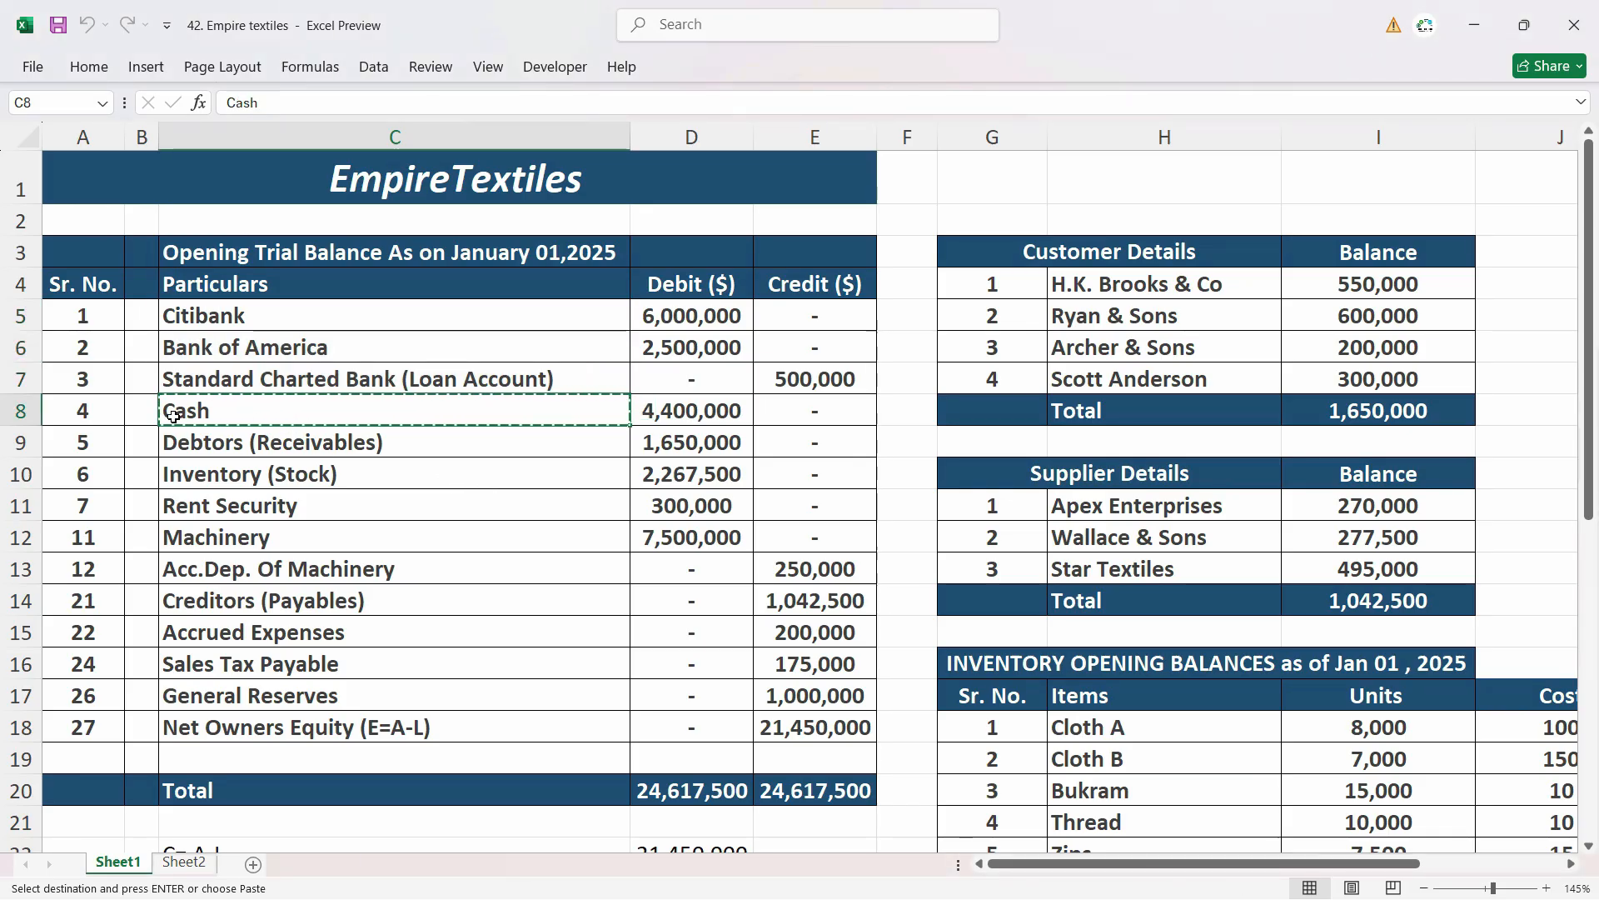
key("alt+Tab")
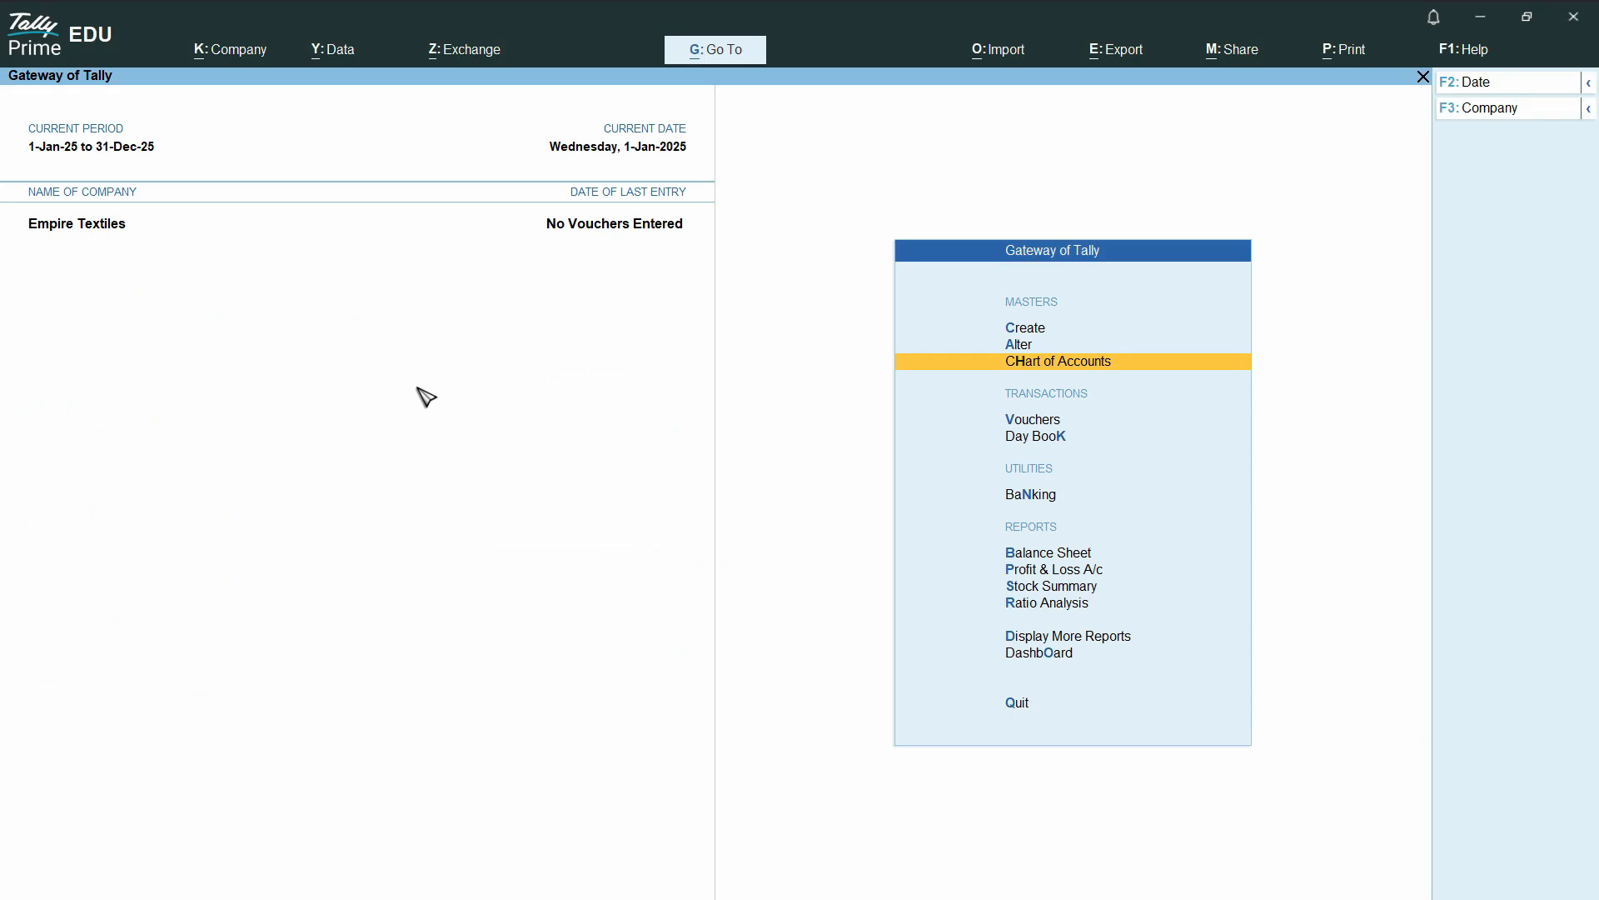